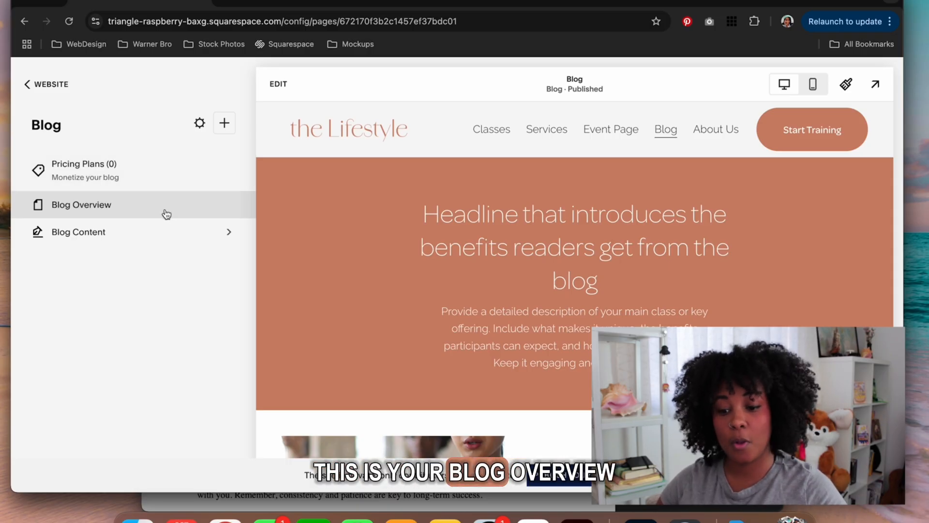
Step: Review the blog overview page from the headline through the post previews, and look at the list of blog posts
scroll(673, 306, "down", 2)
scroll(673, 307, "down", 10)
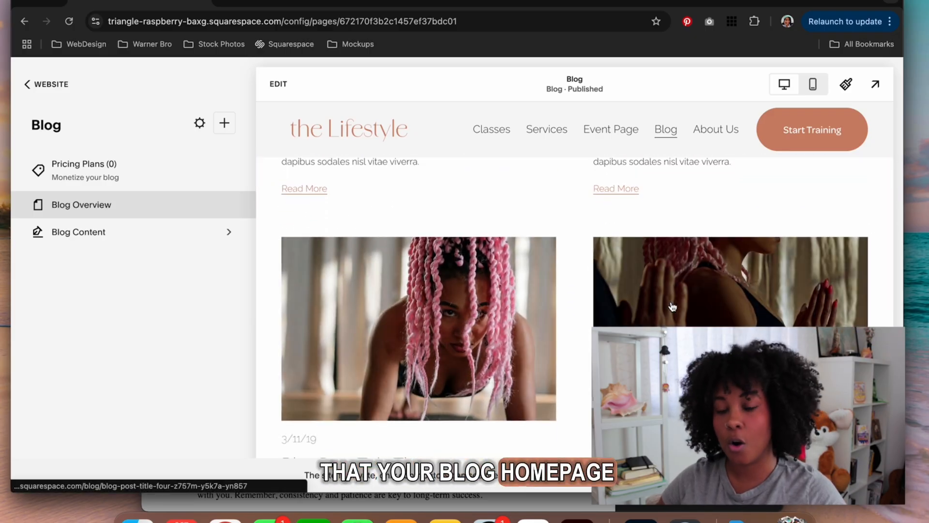
scroll(600, 293, "up", 12)
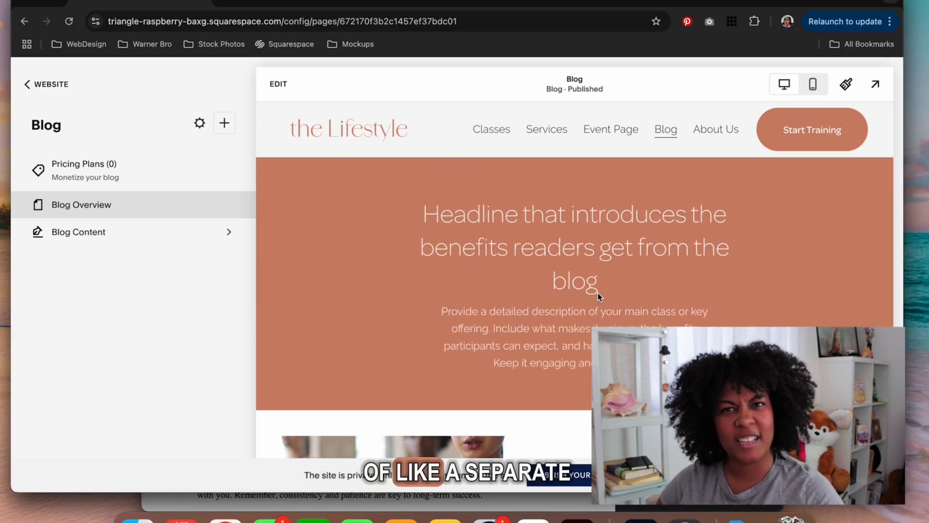
scroll(598, 292, "down", 5)
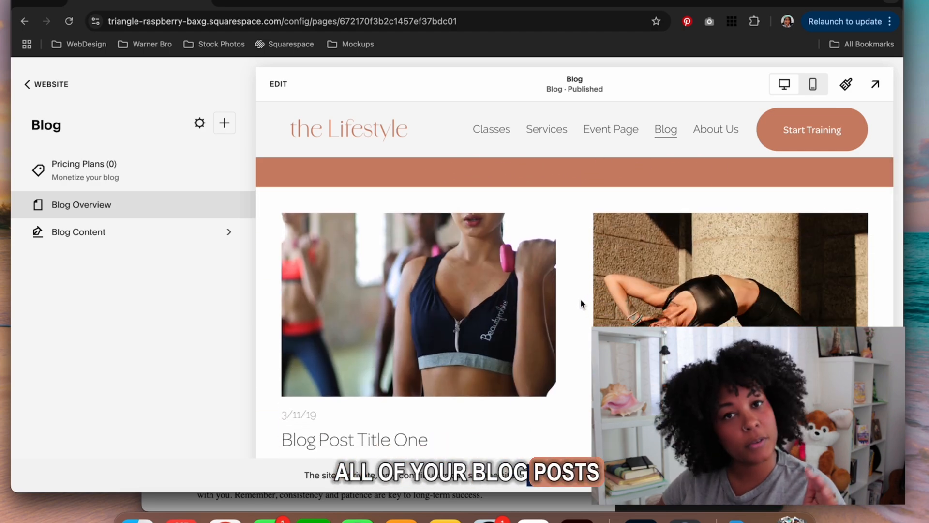
scroll(583, 304, "down", 2)
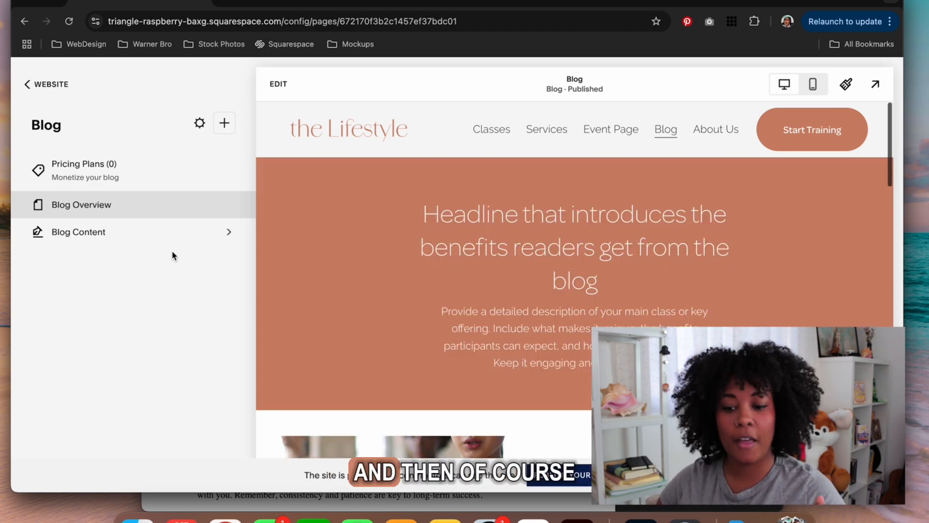
left_click(156, 235)
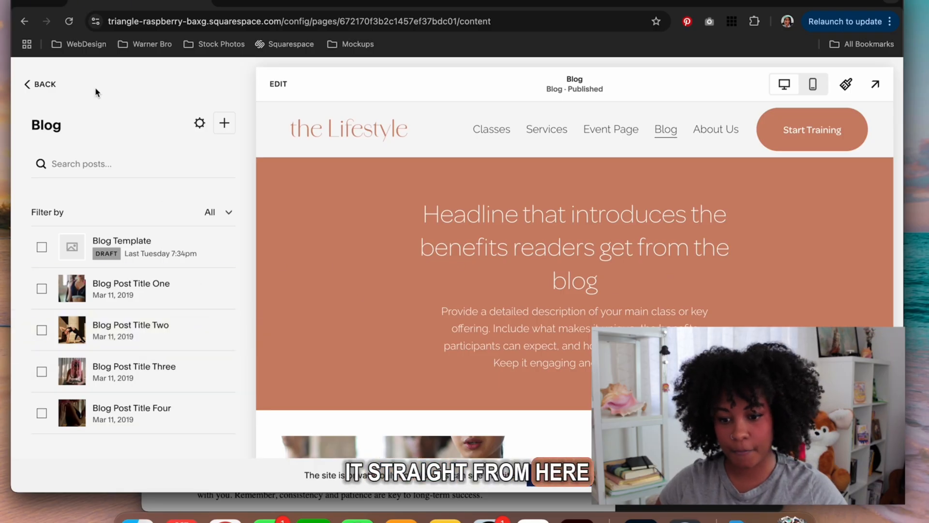
left_click(36, 85)
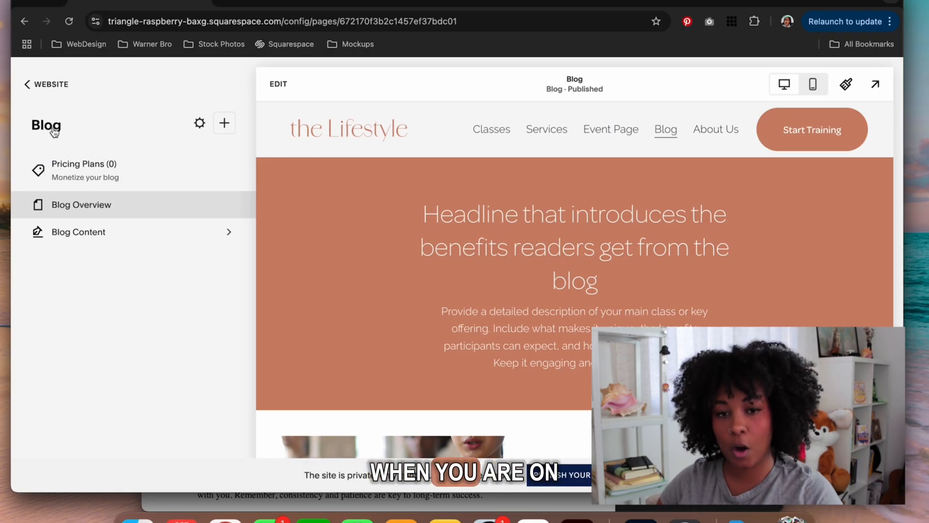
Step: Set the page title to "Fitness Resources" in the blog's general settings
left_click(198, 125)
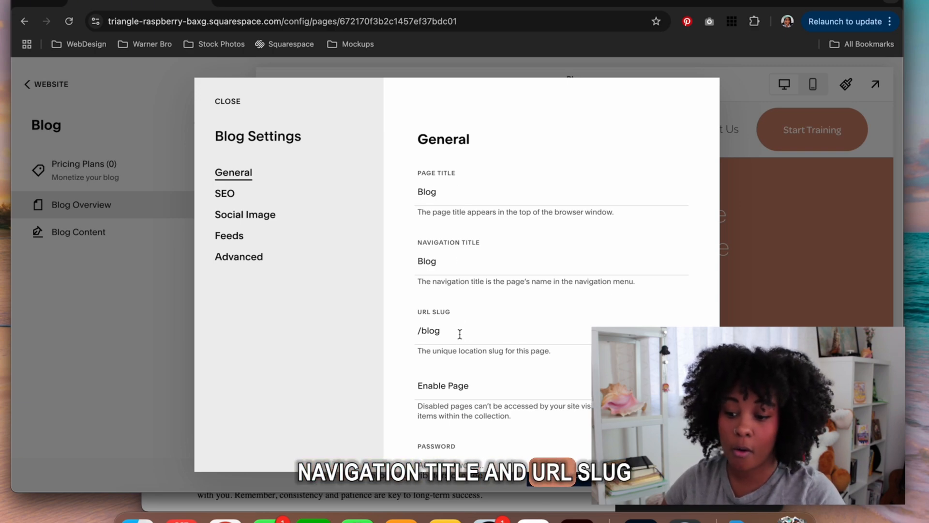
left_click_drag(453, 190, 408, 191)
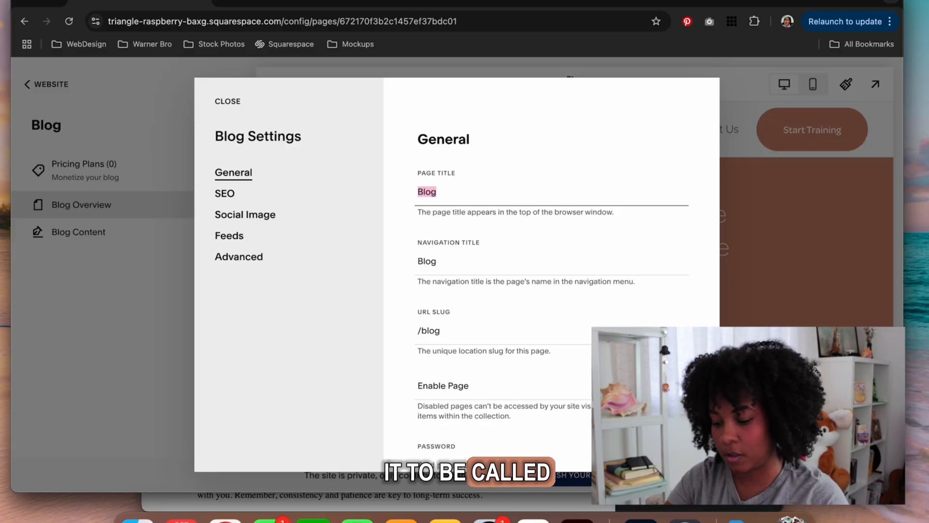
type("Fitness reso")
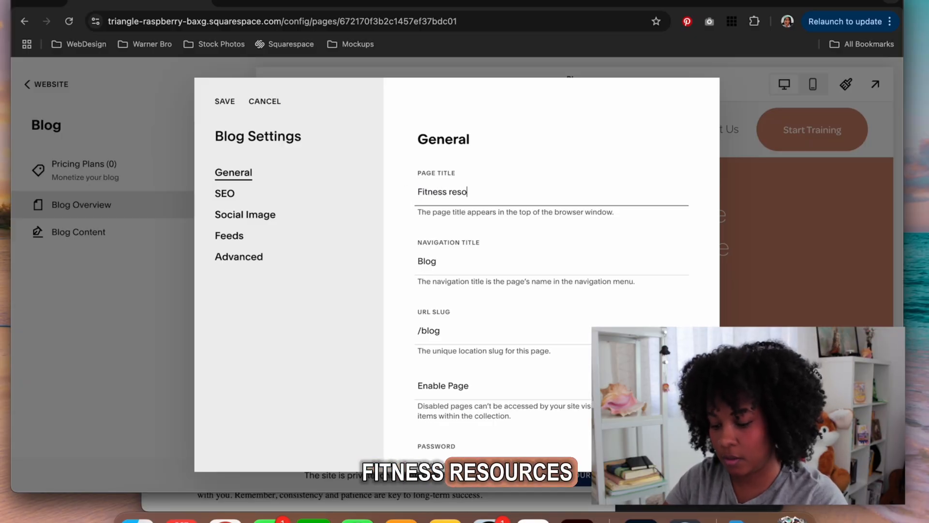
type("urces")
left_click(453, 191)
key("BackSpace")
type("R")
Step: Reuse the page title "Fitness Resources" as the navigation title and set the URL slug to /fitness-resources
left_click_drag(493, 193, 388, 193)
key("super+c")
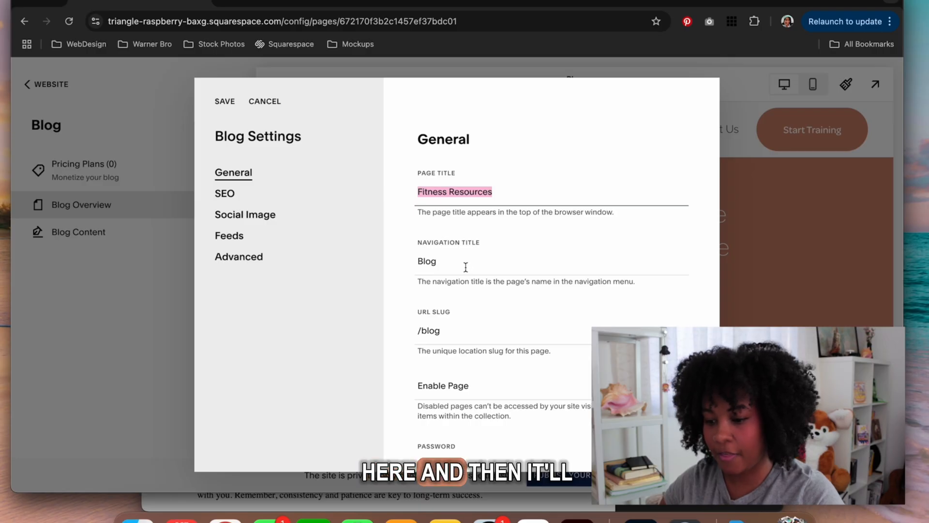
left_click_drag(439, 262, 407, 266)
key("super+v")
double_click(427, 332)
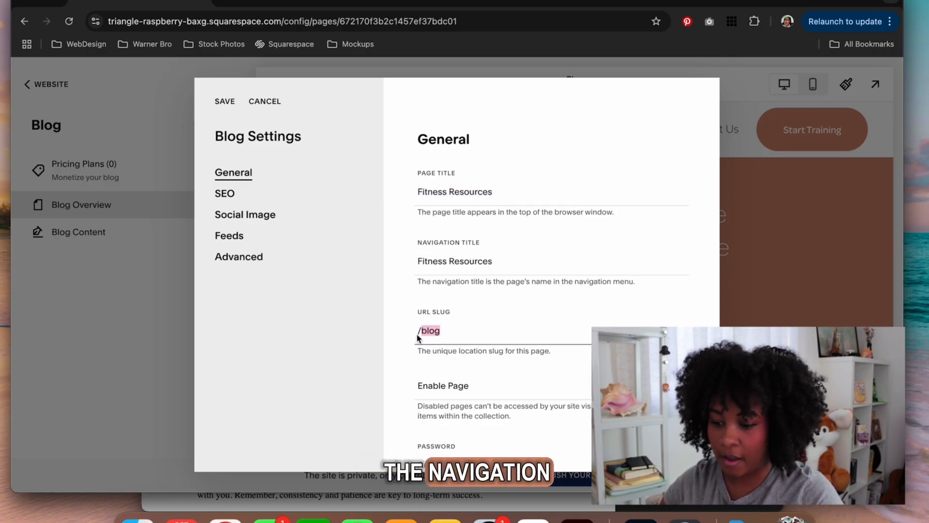
type("fitness-resources")
Step: Try the posts-per-page setting at 1, and set it back to the maximum of 20
scroll(681, 318, "down", 2)
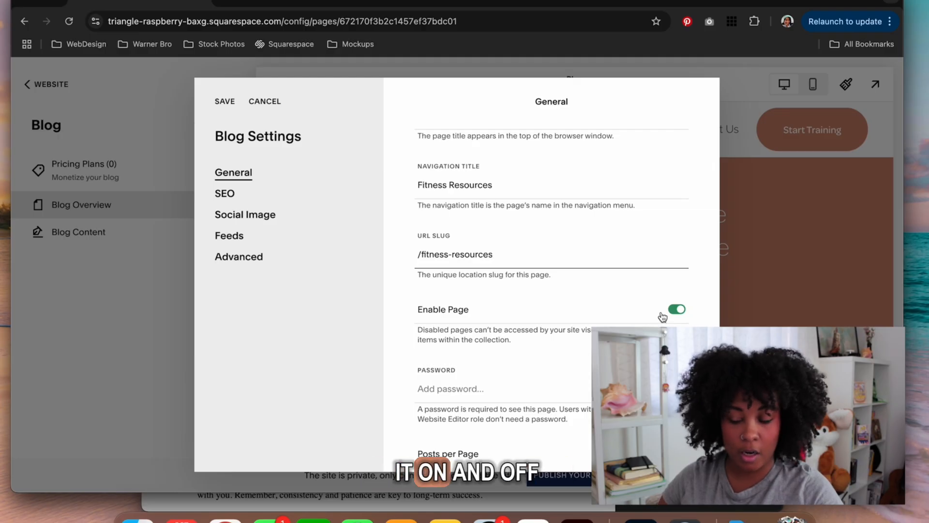
scroll(657, 325, "down", 2)
scroll(657, 324, "down", 2)
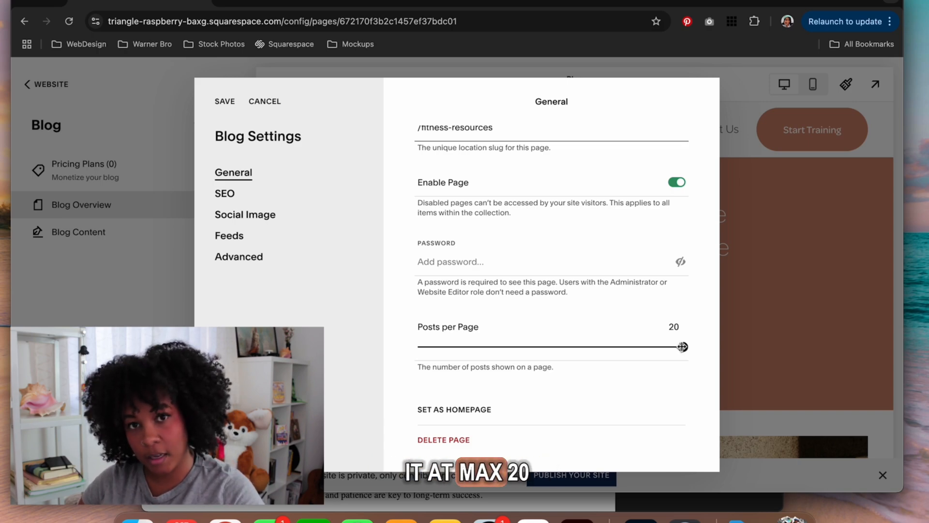
left_click(420, 347)
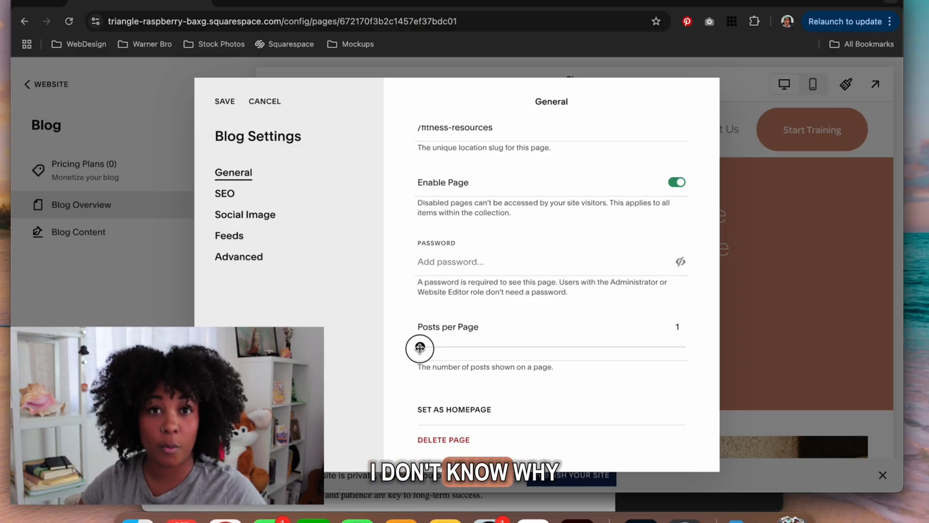
left_click_drag(421, 347, 683, 347)
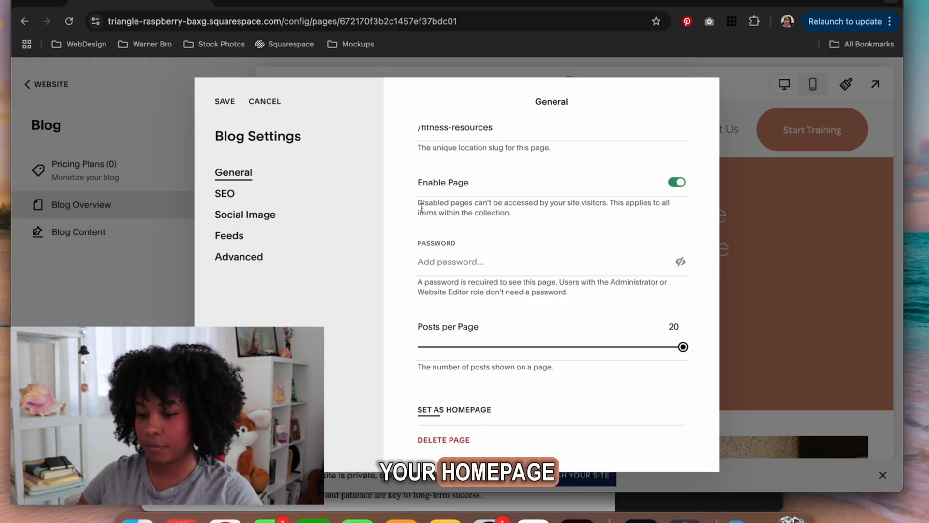
Step: Review the blog's SEO, Social Image, Feeds and Advanced settings, and close the settings discarding all changes
left_click(226, 194)
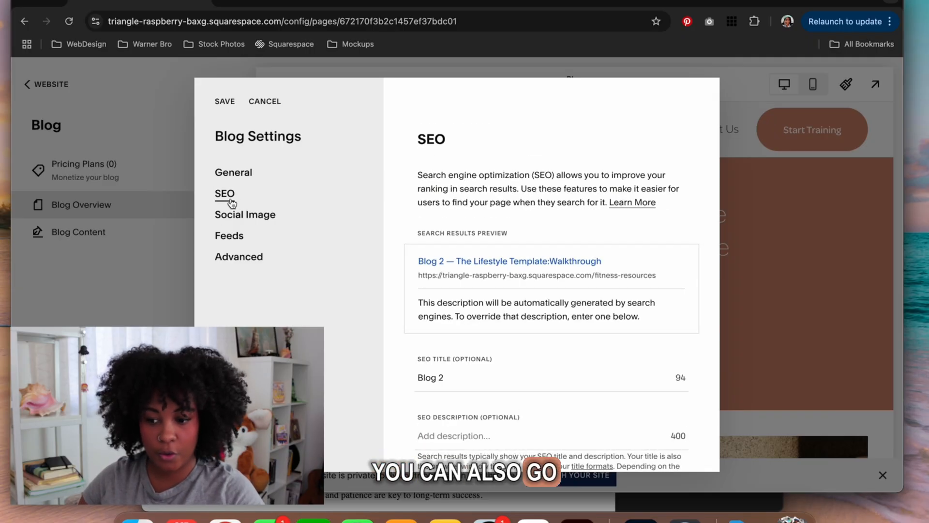
scroll(420, 325, "down", 2)
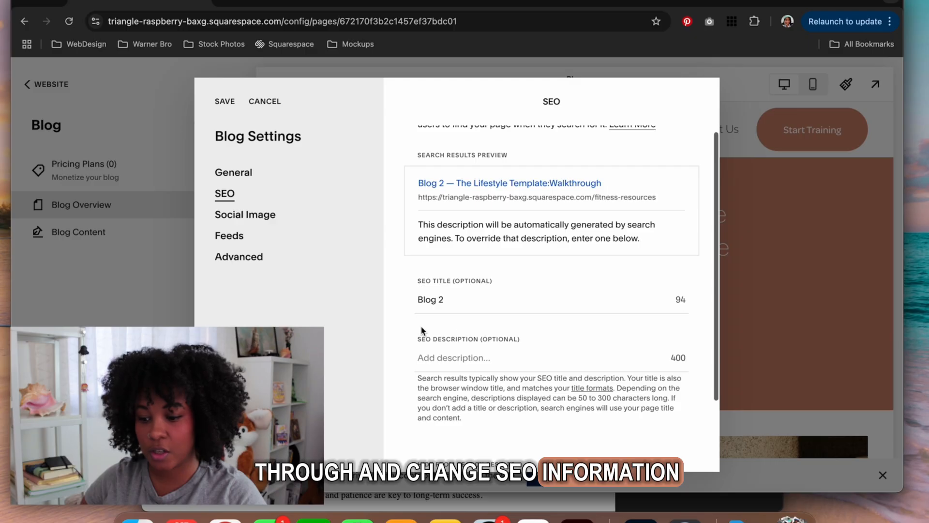
scroll(496, 363, "down", 3)
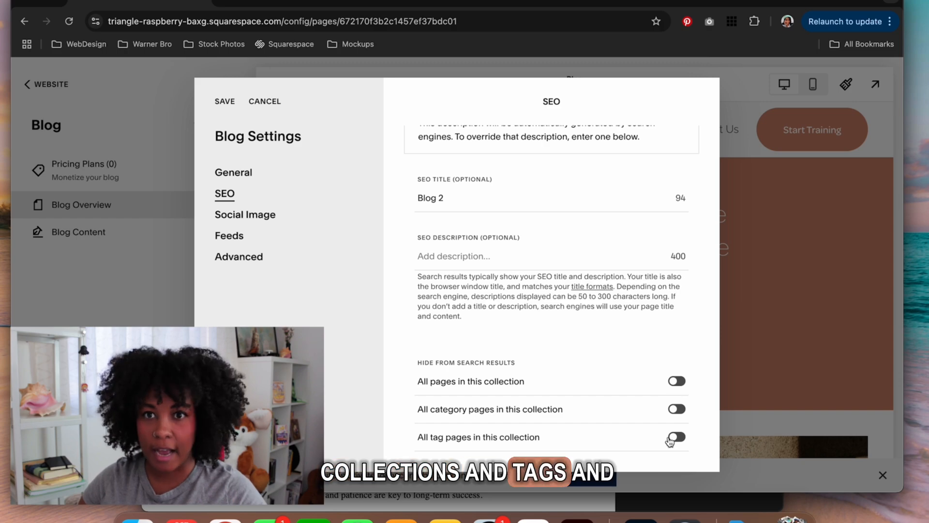
left_click(248, 223)
scroll(408, 291, "down", 2)
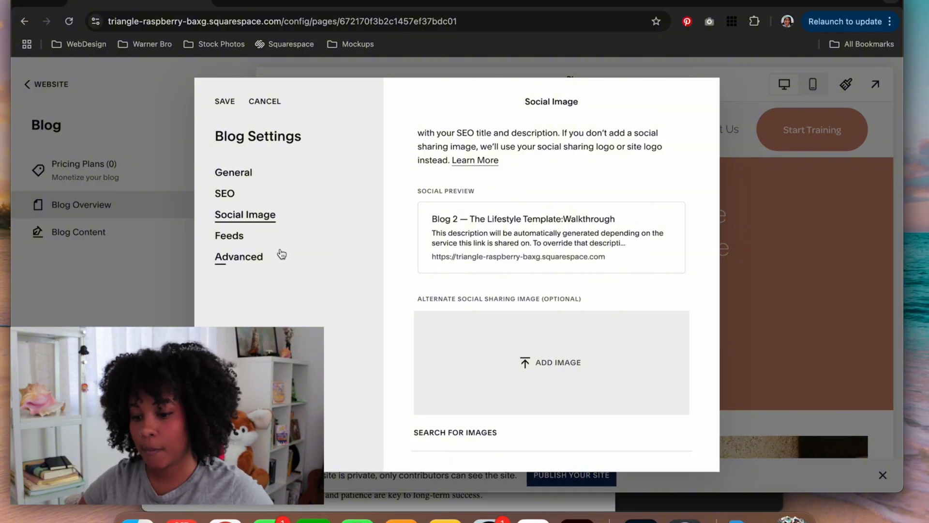
left_click(233, 236)
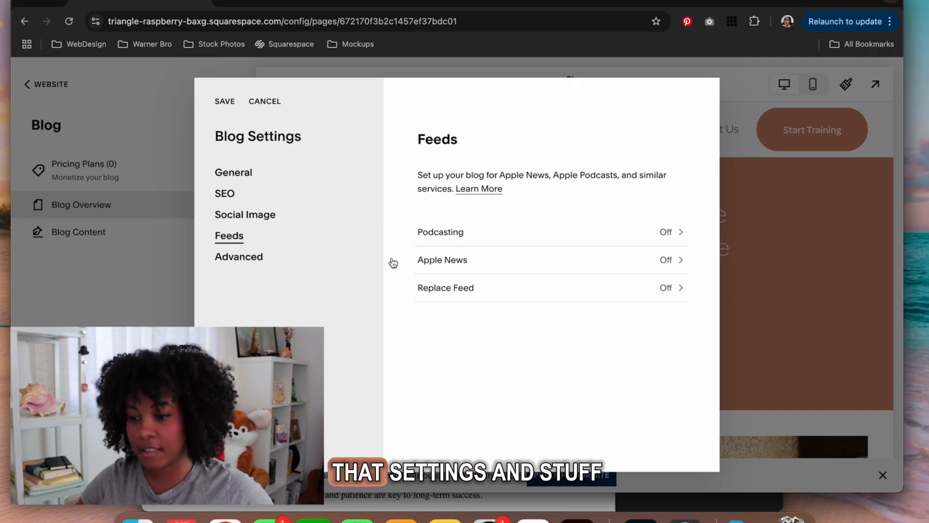
left_click(242, 259)
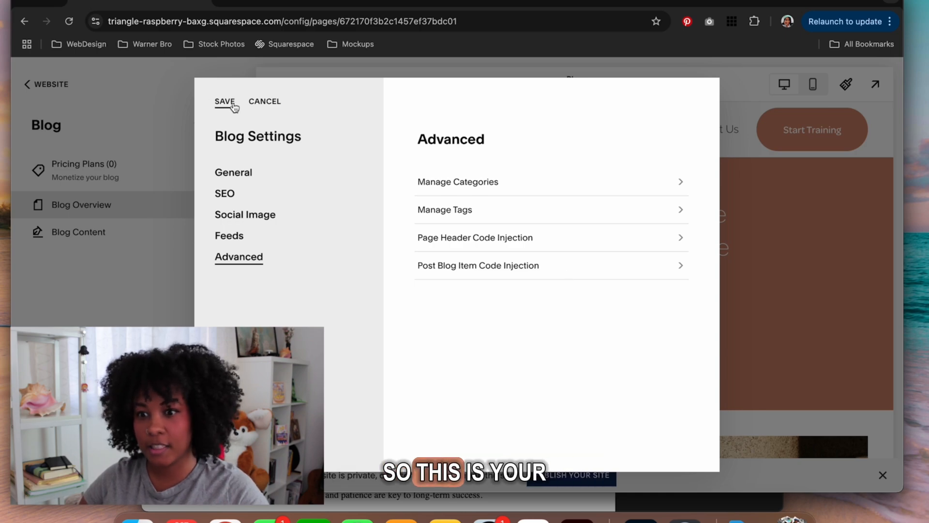
left_click(272, 105)
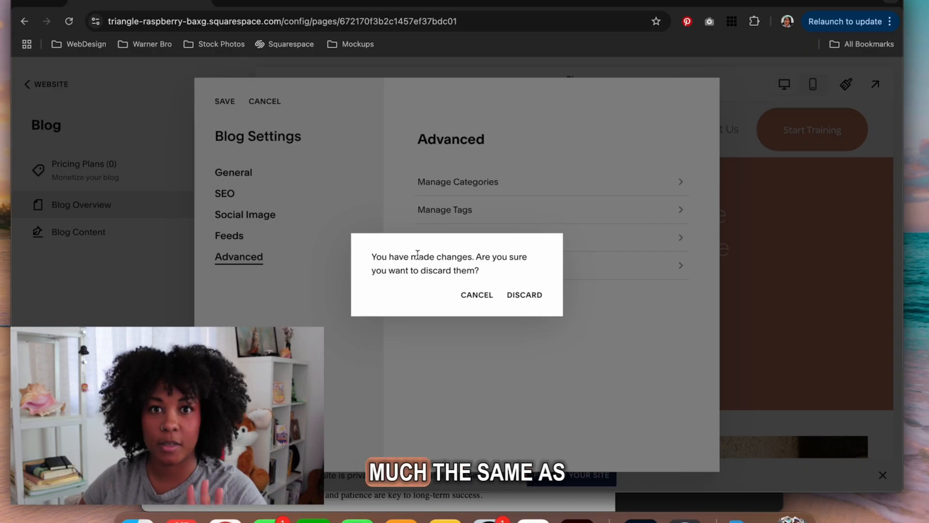
left_click(530, 301)
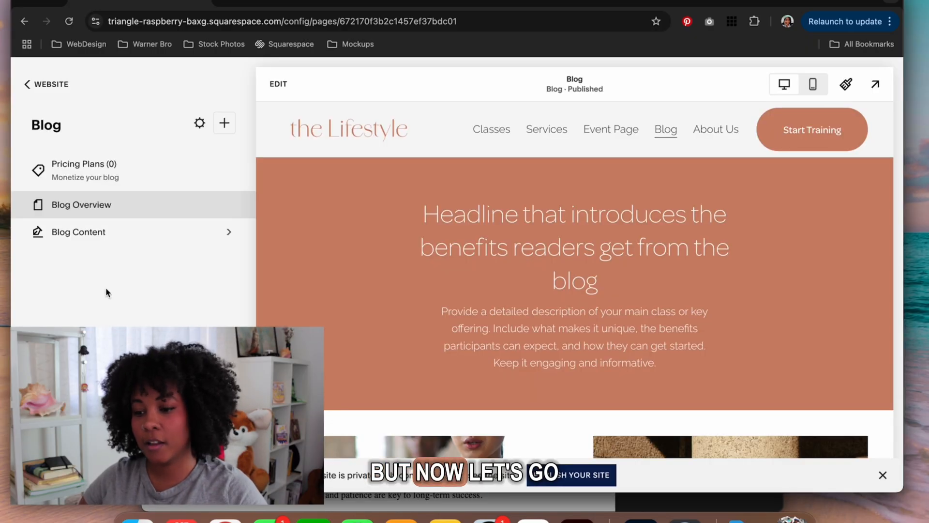
Step: Open the blog page for editing and examine its headline, post list and newsletter sections
left_click(279, 85)
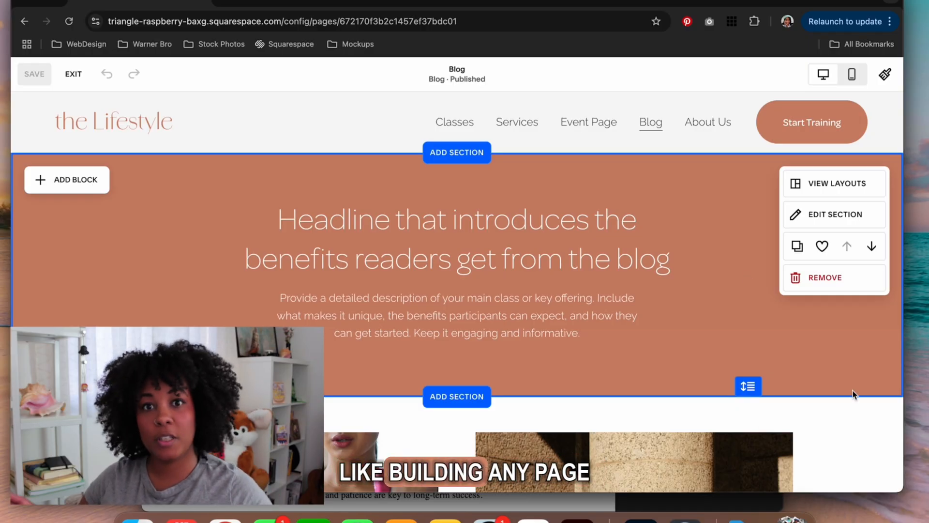
scroll(830, 385, "down", 15)
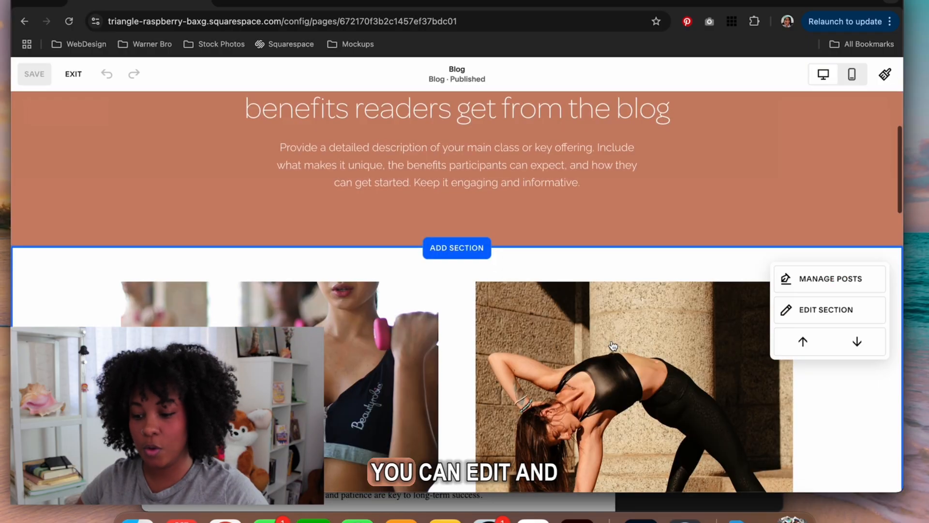
scroll(612, 341, "up", 1)
scroll(612, 341, "down", 1)
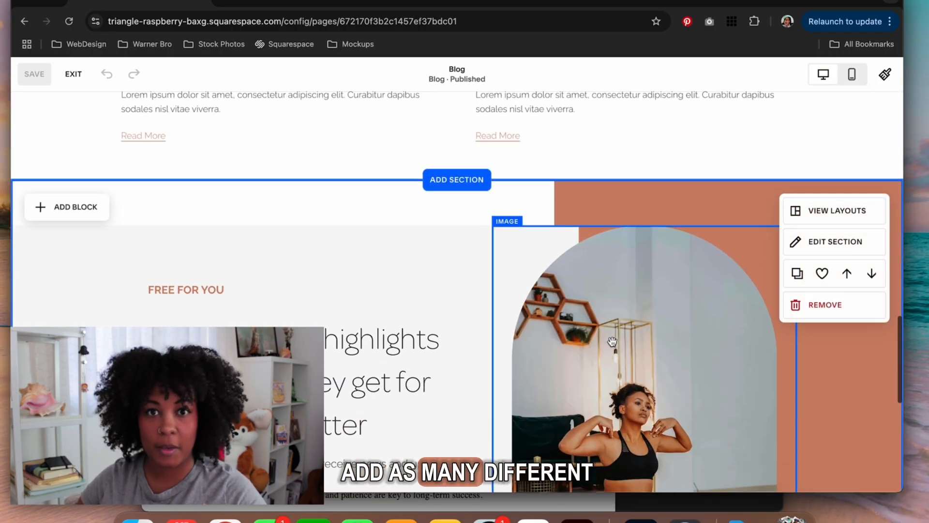
scroll(612, 342, "up", 10)
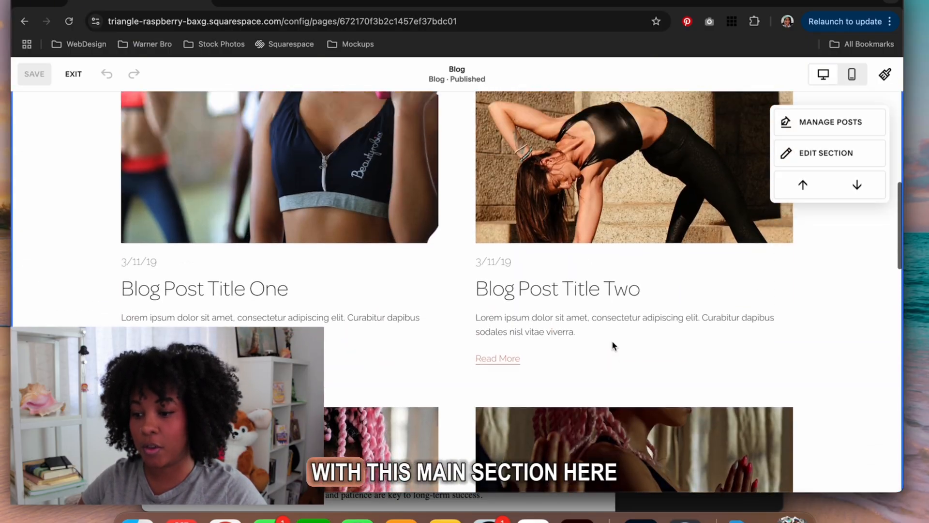
scroll(624, 363, "up", 3)
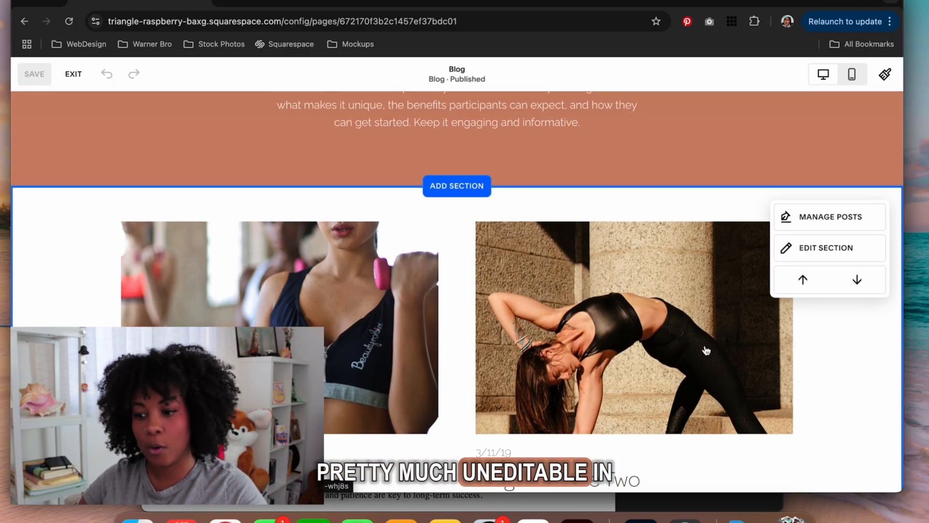
scroll(736, 270, "up", 5)
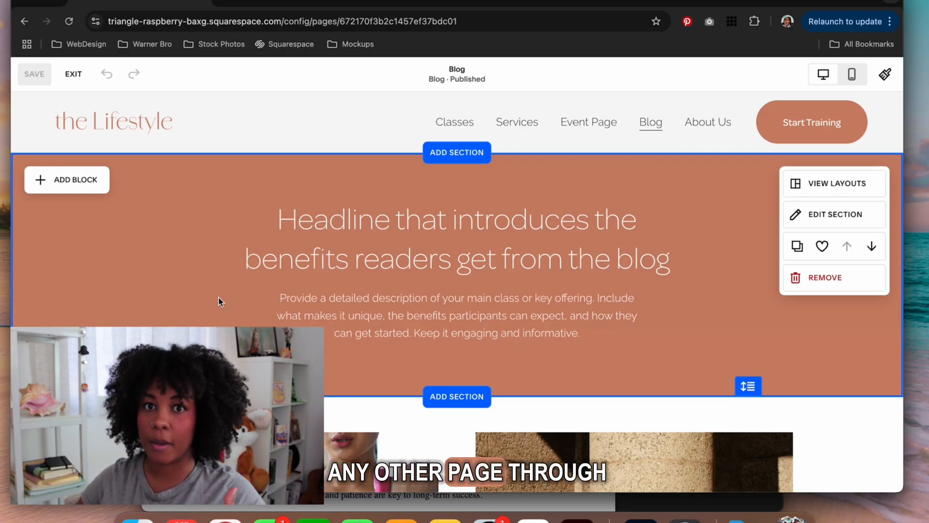
Step: Browse the Intro section templates available below the headline section, and close the chooser without adding one
left_click(460, 398)
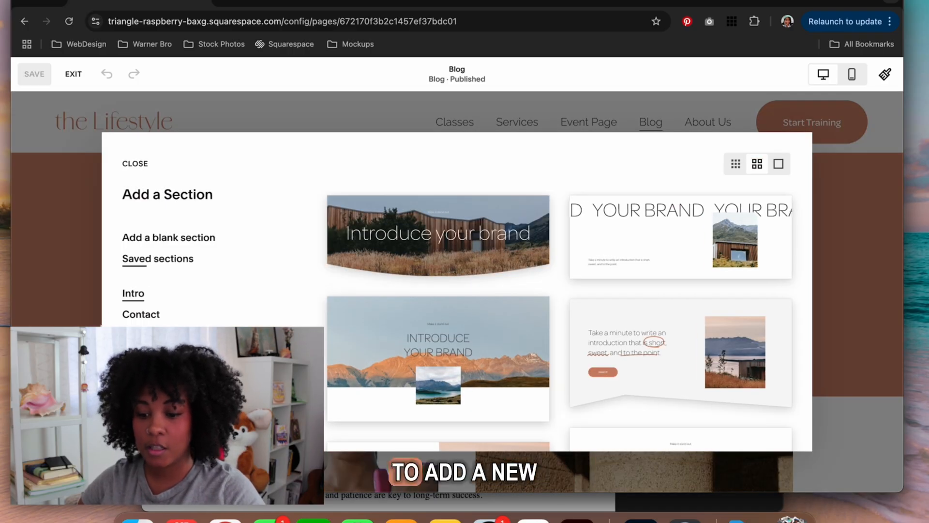
scroll(504, 323, "down", 2)
scroll(506, 323, "down", 8)
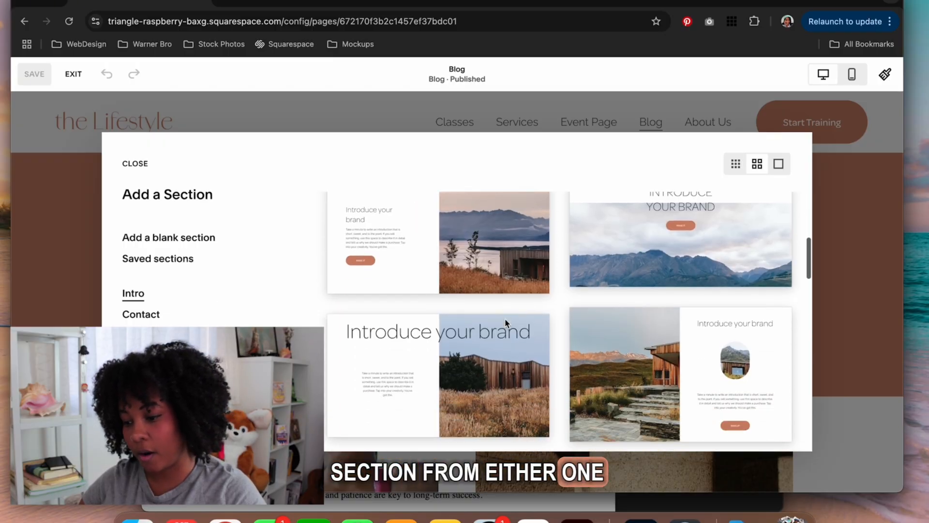
scroll(505, 323, "up", 10)
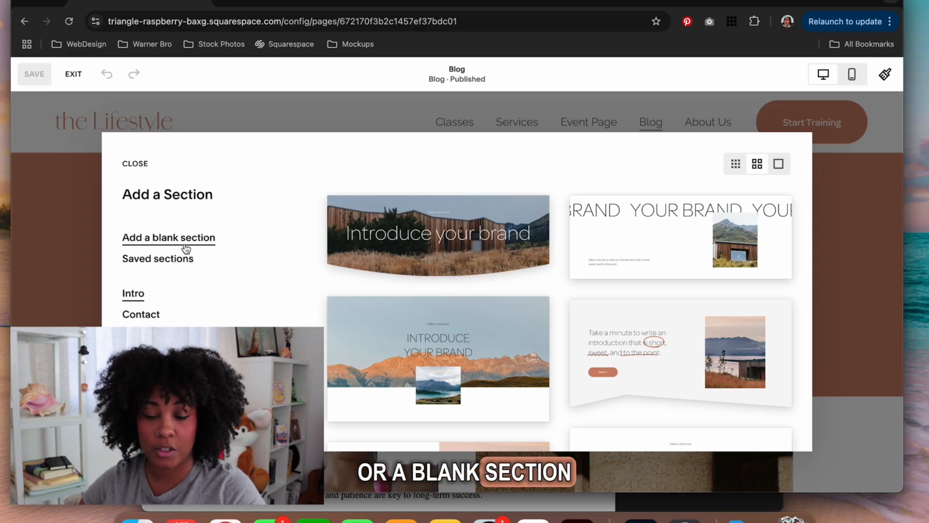
left_click(143, 167)
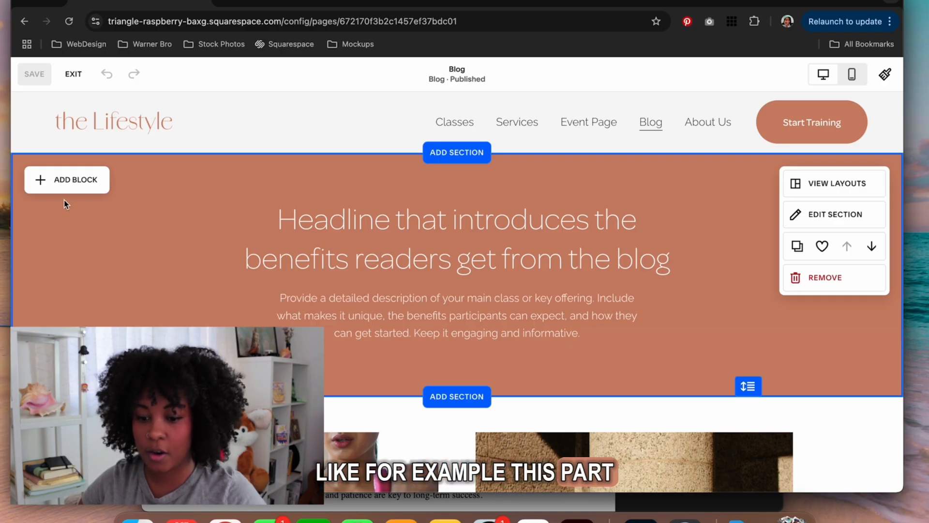
Step: Browse the block types that can be added to the headline section, and close the list without adding one
left_click(66, 182)
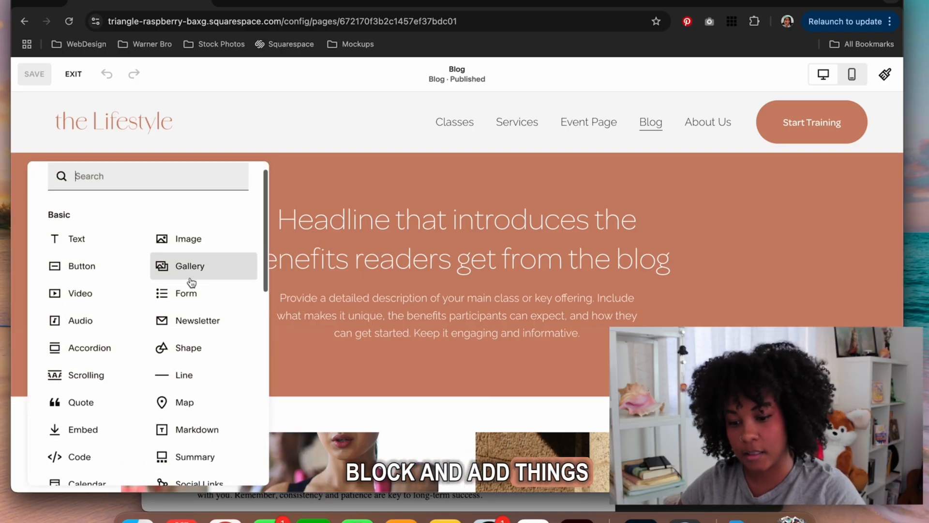
scroll(107, 361, "down", 3)
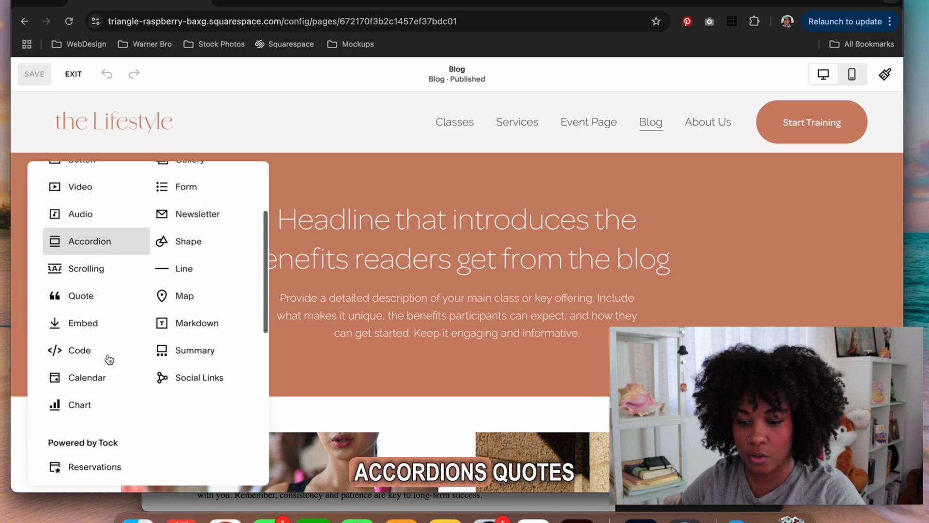
scroll(158, 367, "down", 2)
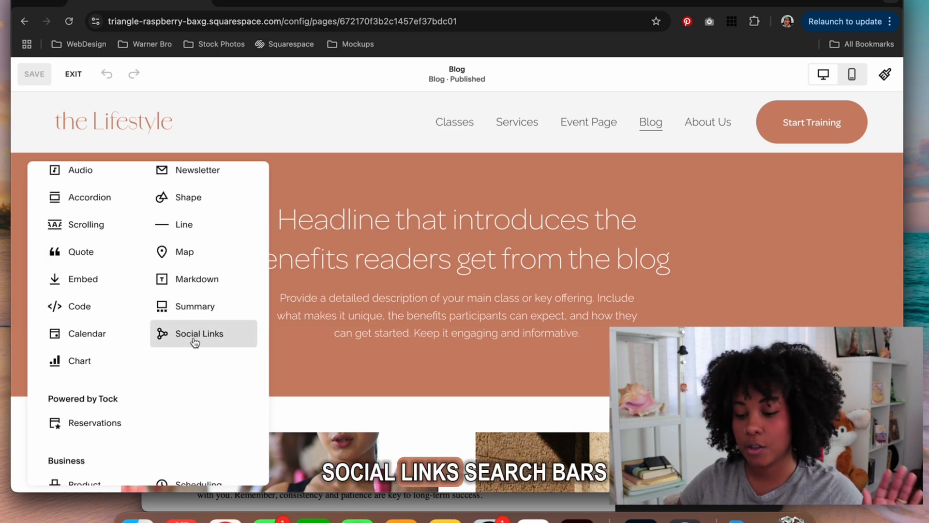
scroll(193, 342, "up", 3)
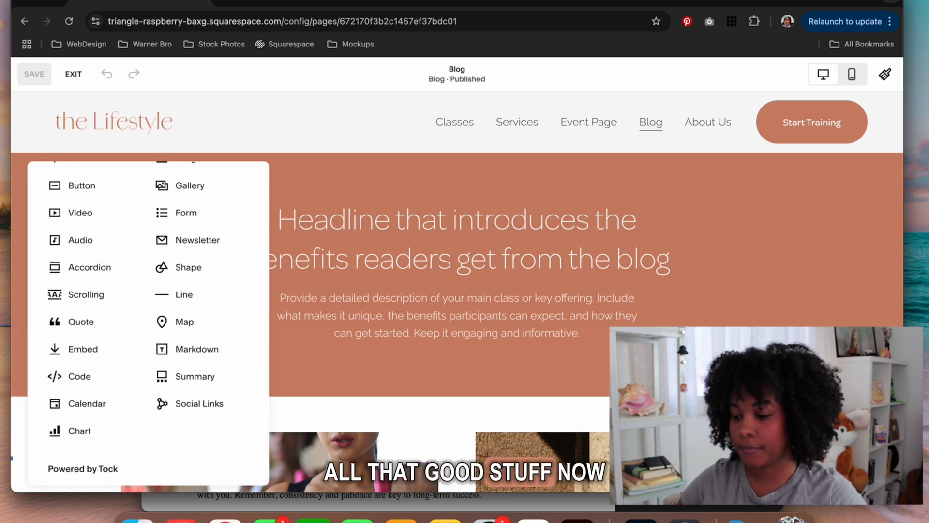
key("Escape")
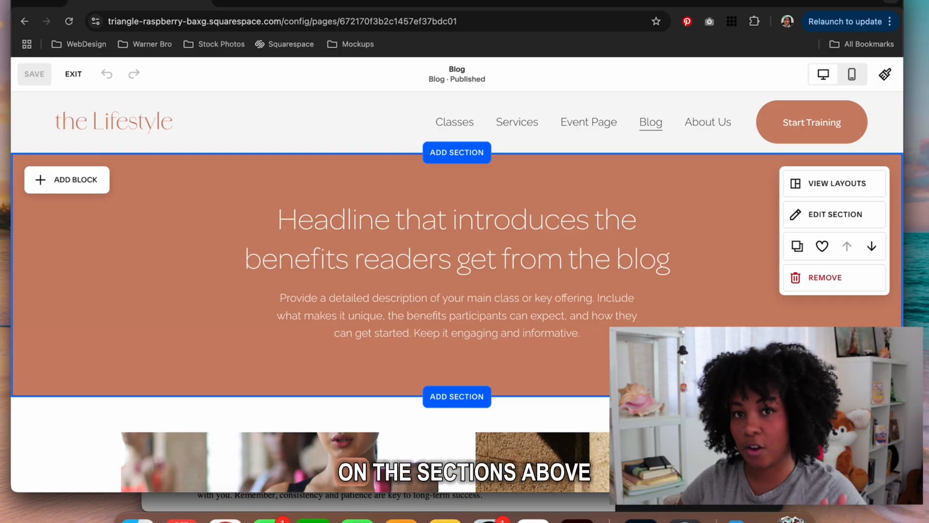
Step: Examine the blog page from the post list through the newsletter section to the site footer, and return to the post list
scroll(457, 290, "down", 4)
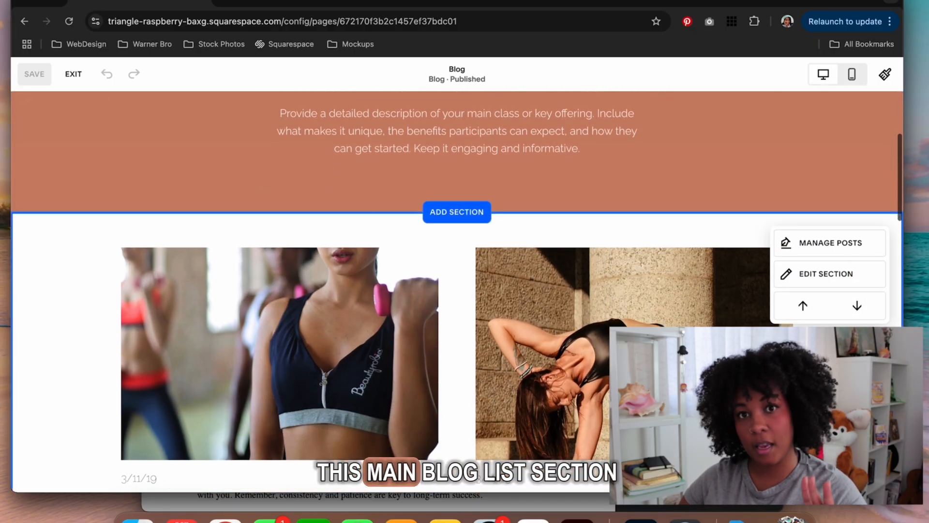
scroll(457, 291, "down", 10)
scroll(457, 291, "down", 5)
scroll(457, 291, "up", 2)
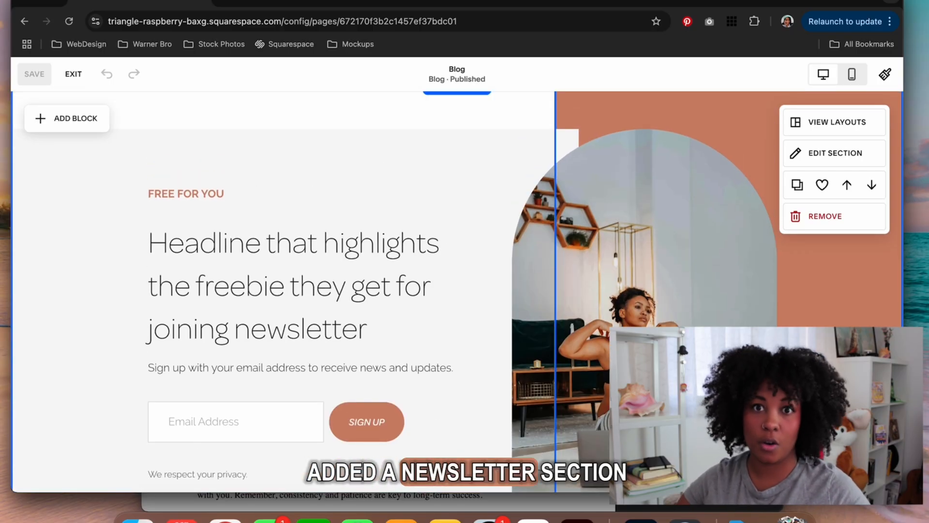
scroll(622, 161, "down", 5)
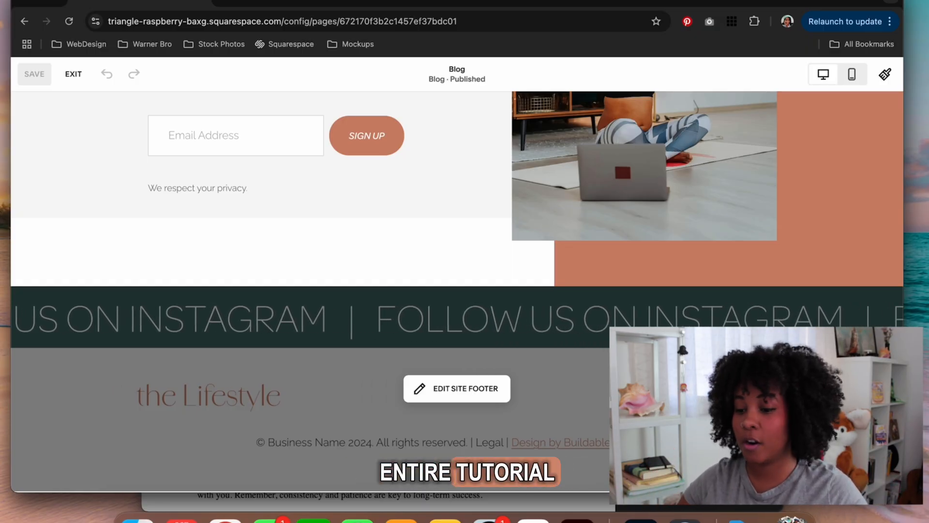
scroll(622, 158, "up", 5)
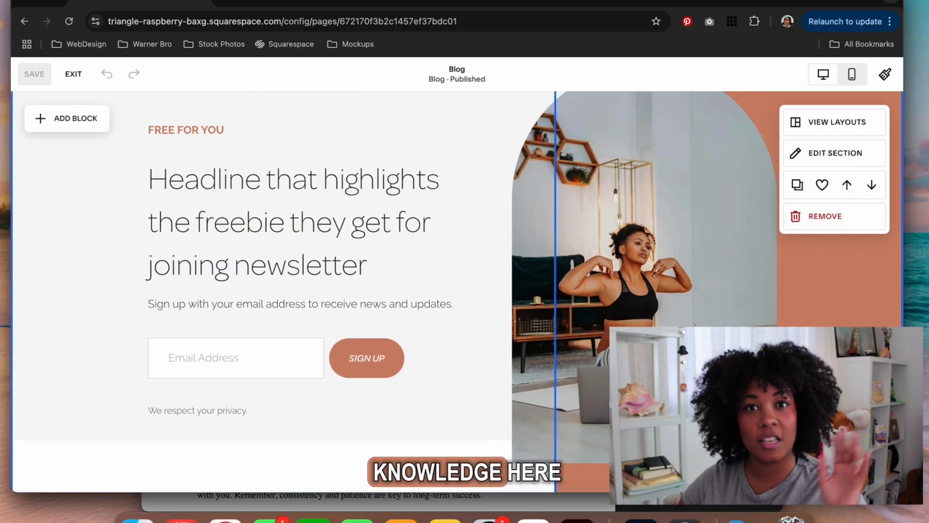
scroll(457, 290, "up", 6)
scroll(457, 290, "up", 12)
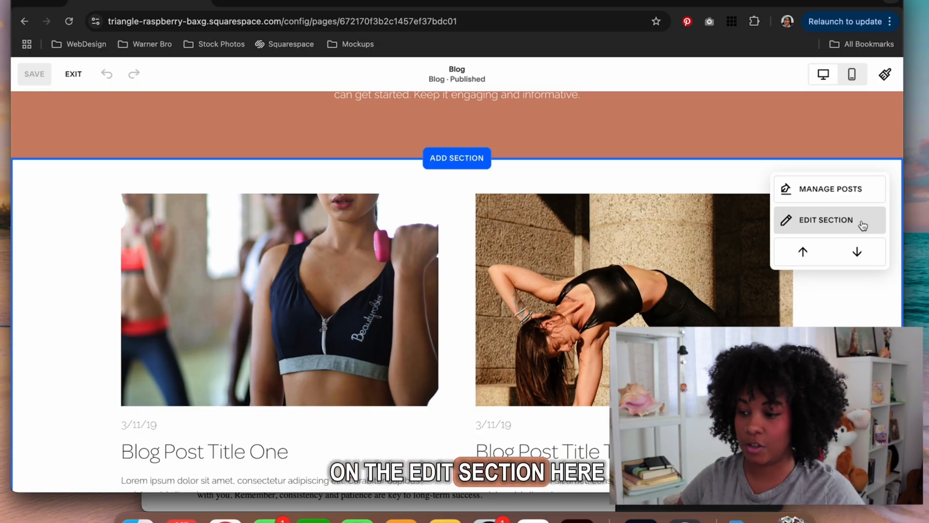
Step: Open the post list section for editing and examine its format settings against the displayed posts
left_click(862, 224)
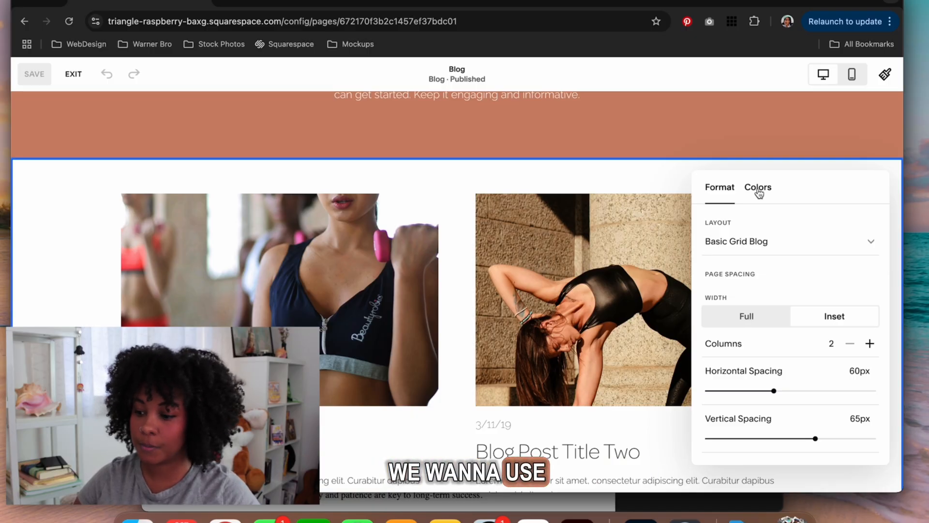
scroll(586, 296, "down", 2)
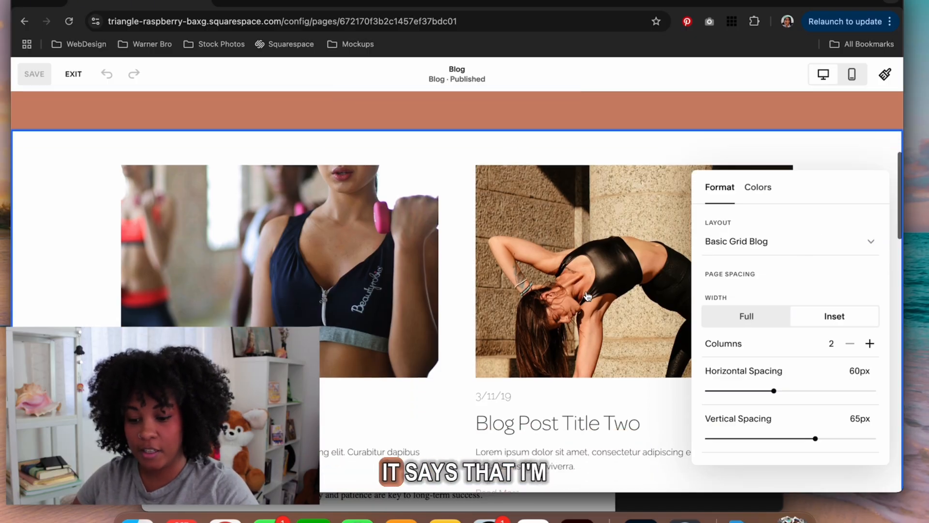
scroll(587, 297, "up", 1)
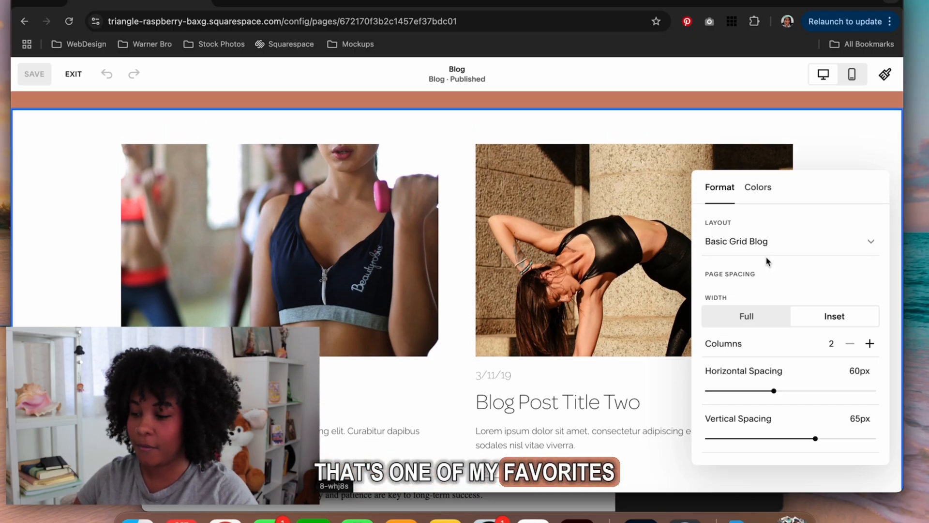
Step: Try the Single Column Blog layout on the post list and examine how the posts are displayed
left_click(804, 246)
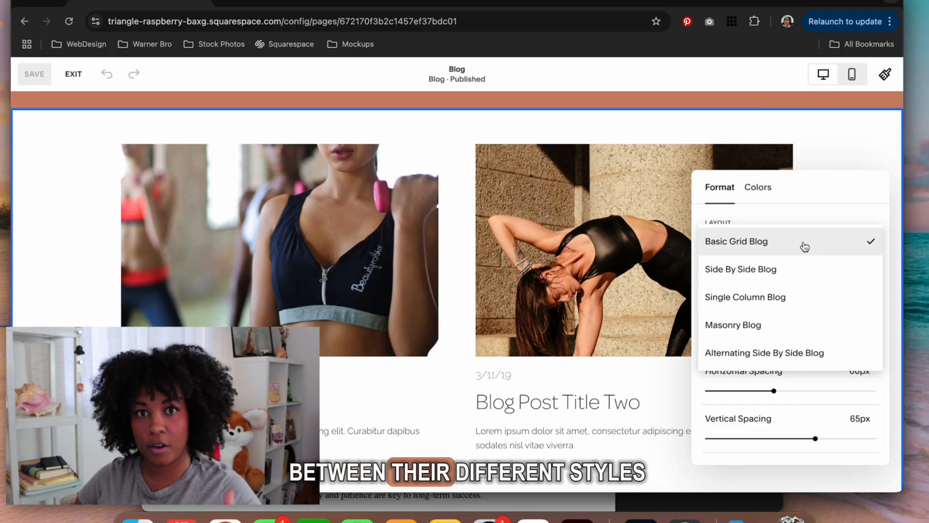
left_click(805, 298)
scroll(597, 283, "down", 5)
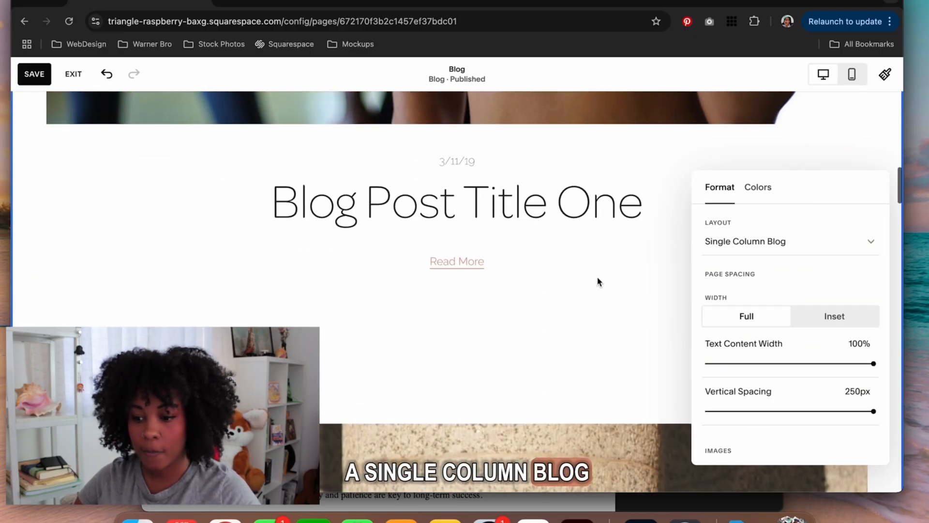
scroll(598, 282, "down", 10)
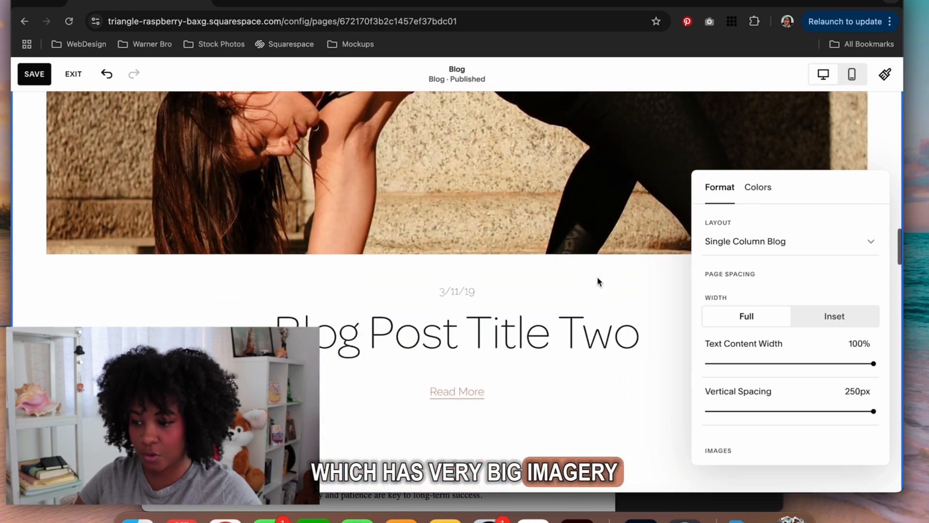
scroll(599, 282, "down", 3)
Step: Try the Alternating Side By Side Blog layout on the post list, and set the layout back to Basic Grid Blog
left_click(823, 242)
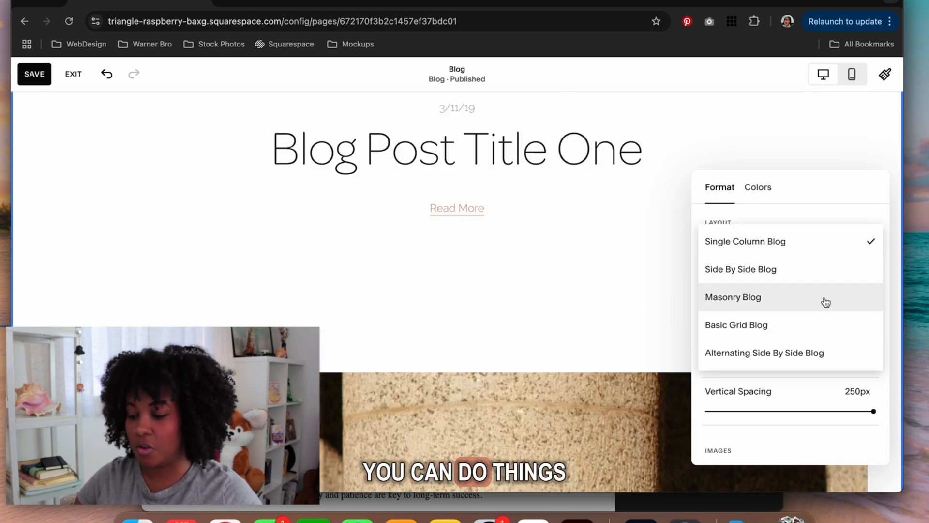
left_click(832, 355)
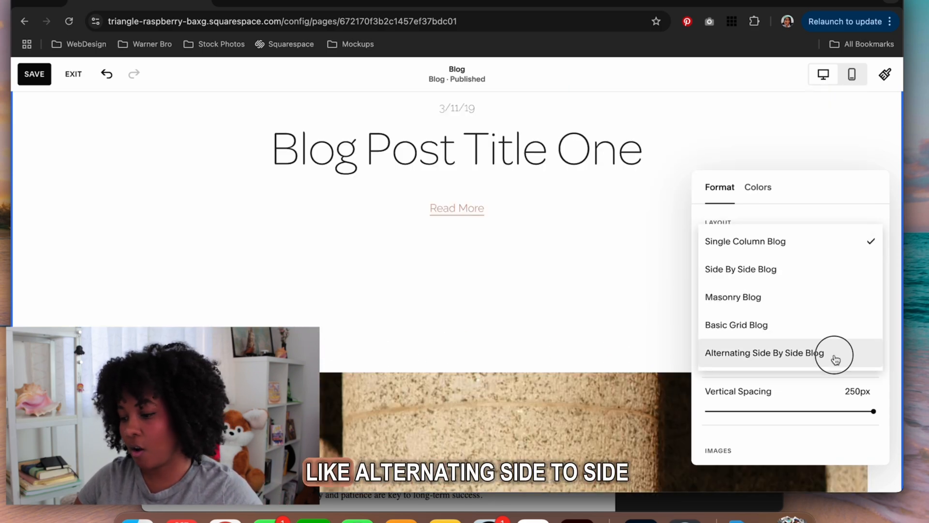
scroll(649, 297, "up", 3)
scroll(650, 301, "up", 10)
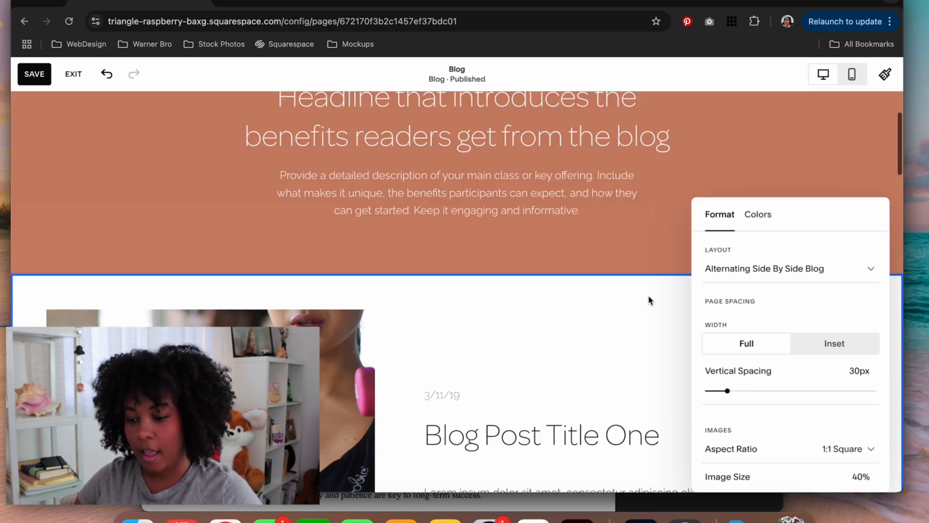
scroll(650, 300, "down", 4)
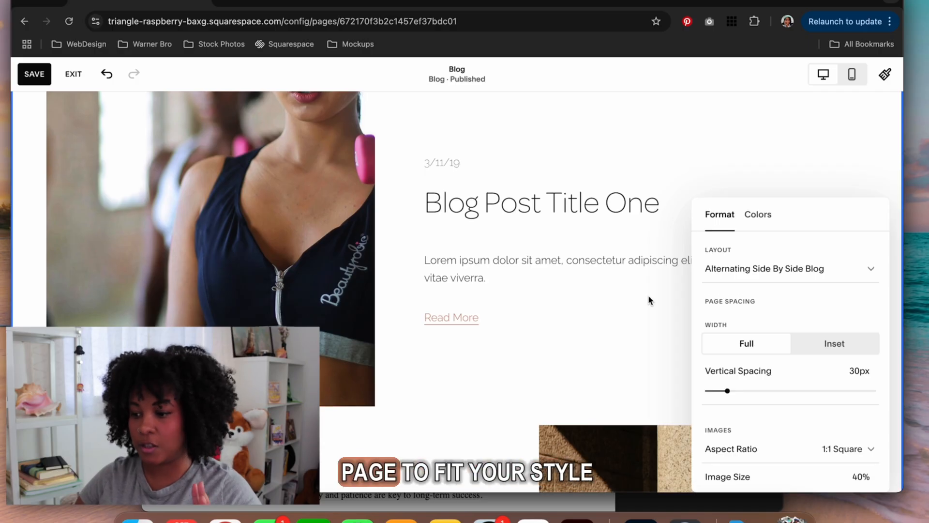
left_click(847, 272)
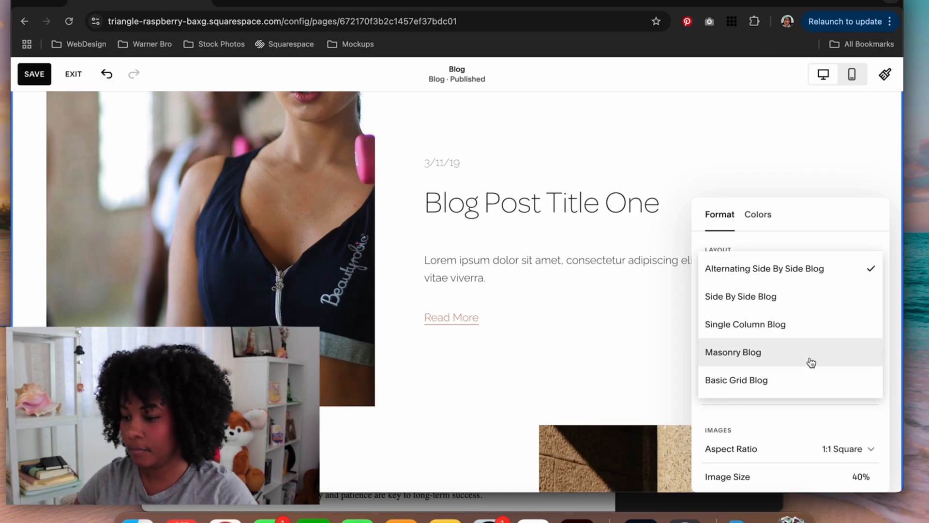
left_click(823, 377)
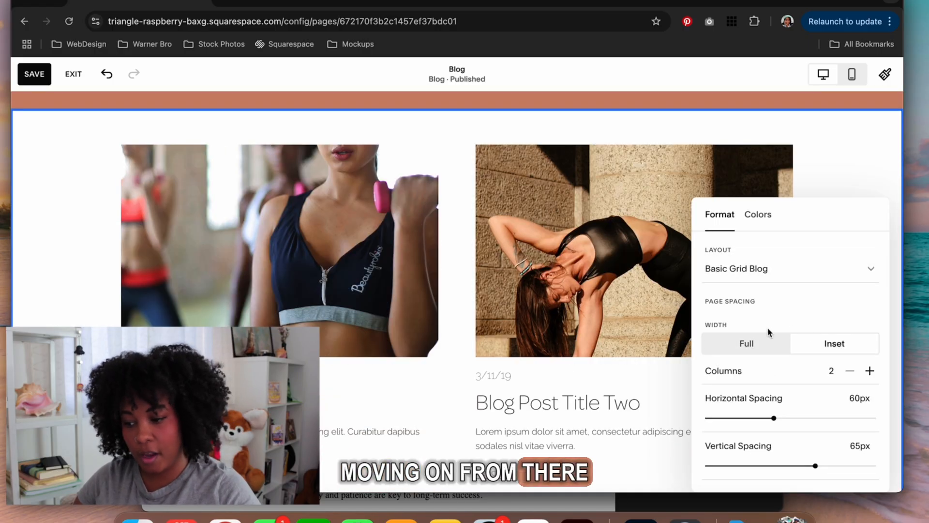
Step: Try the post grid with 3 and 4 columns, and set it back to 2 columns
scroll(771, 333, "down", 1)
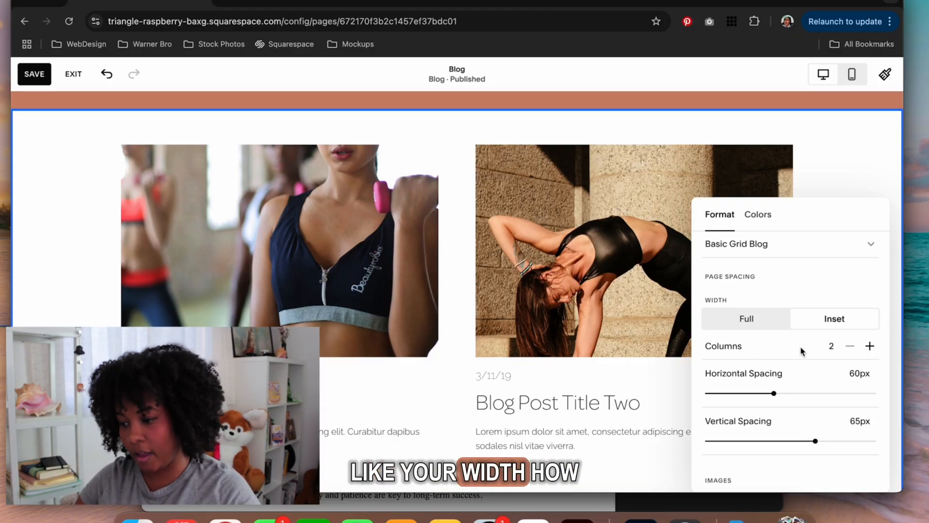
left_click(870, 346)
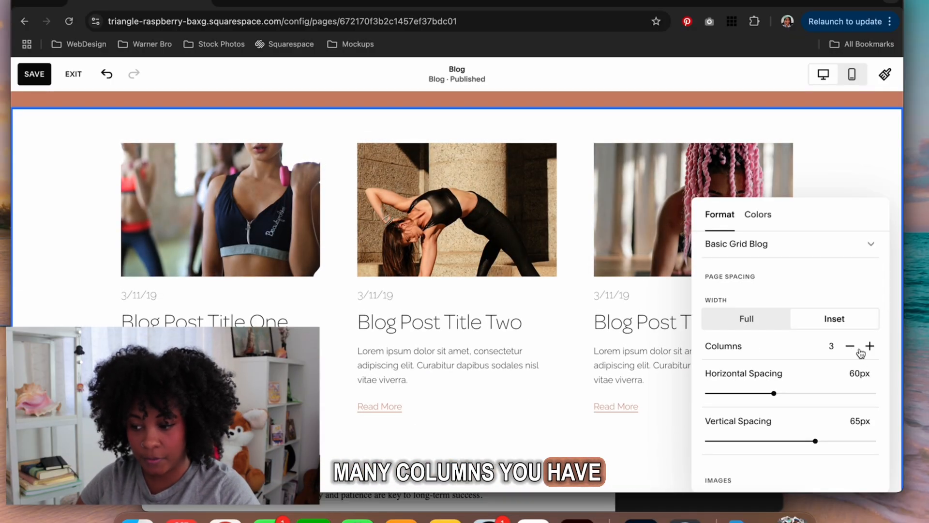
left_click(870, 347)
left_click(851, 310)
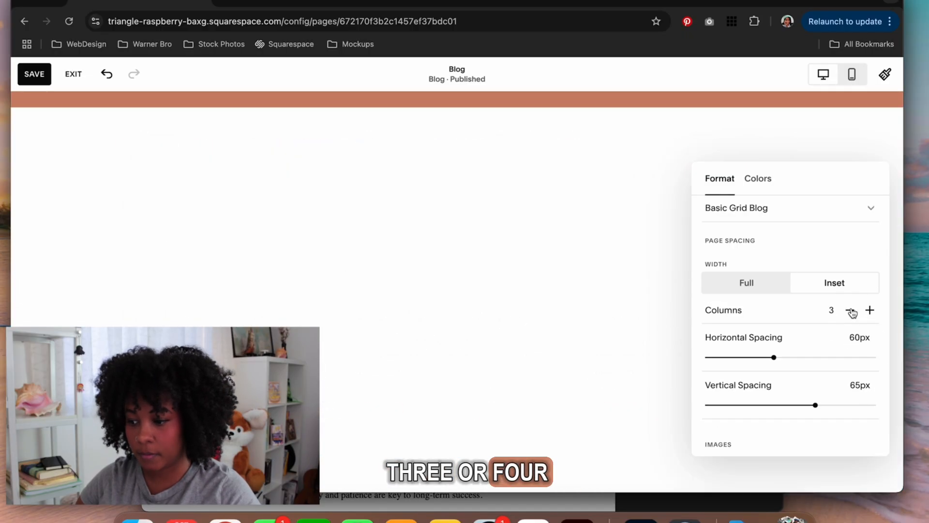
left_click(851, 311)
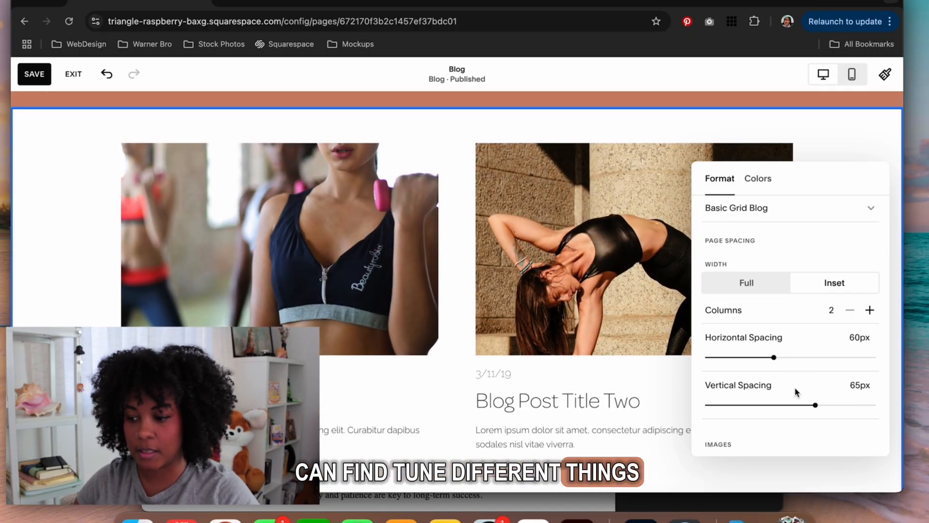
Step: Try placing the post images below the text, and set the image placement back to Above
scroll(800, 390, "down", 2)
scroll(801, 395, "down", 5)
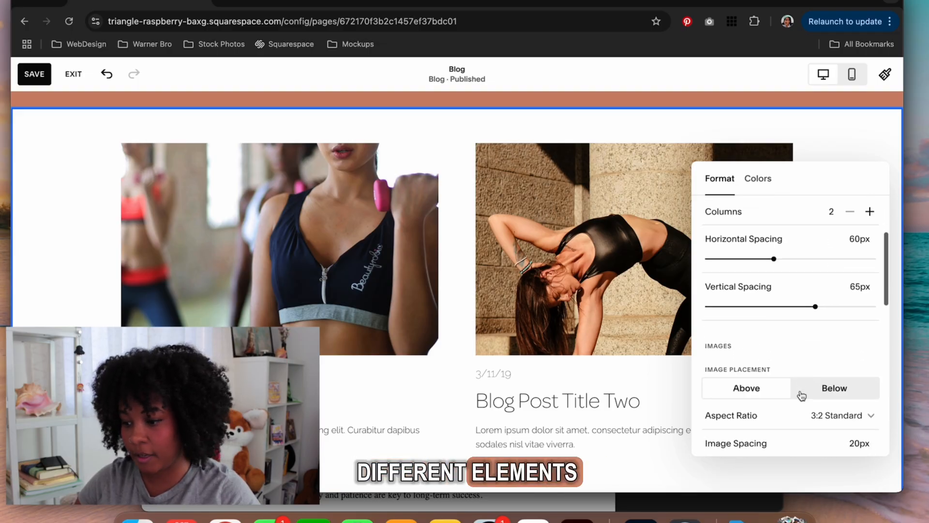
left_click(818, 299)
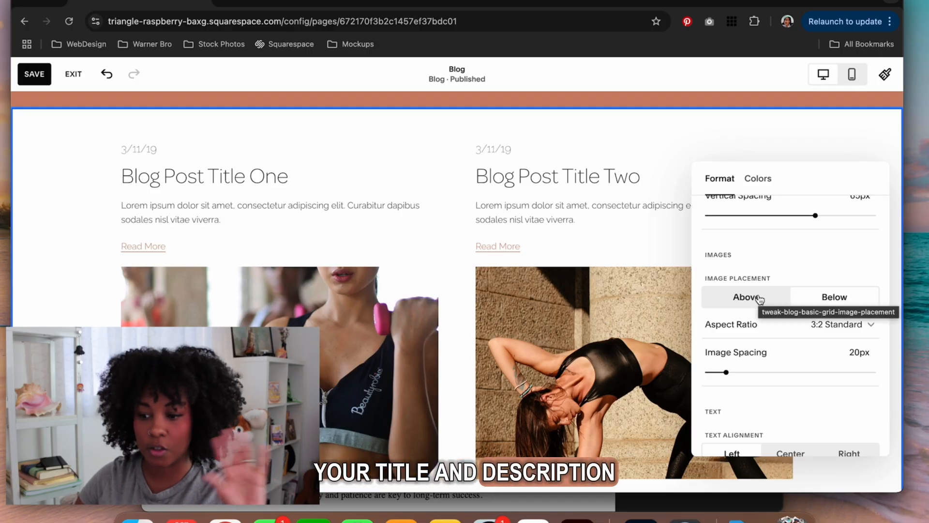
left_click(760, 298)
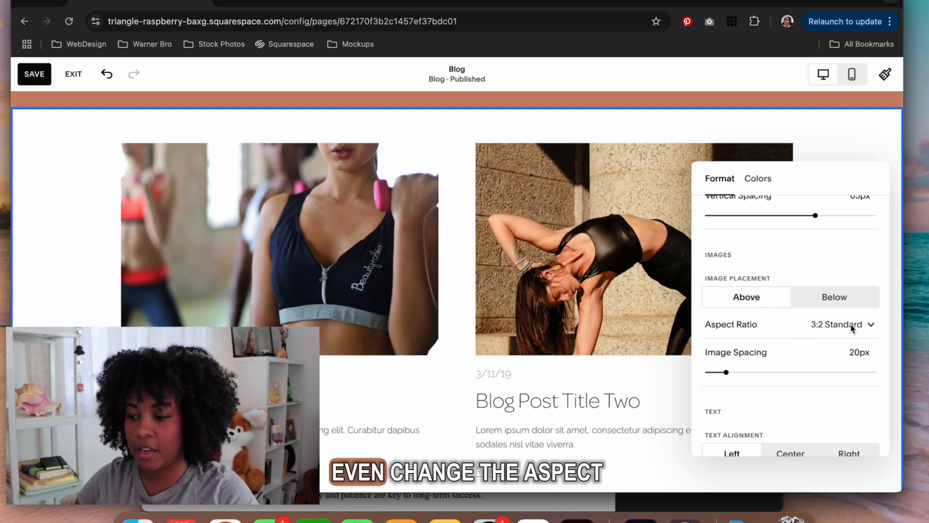
Step: Try the 1:1 Square and 16:9 Widescreen aspect ratios for the post images, and set the ratio back to 3:2 Standard
left_click(868, 326)
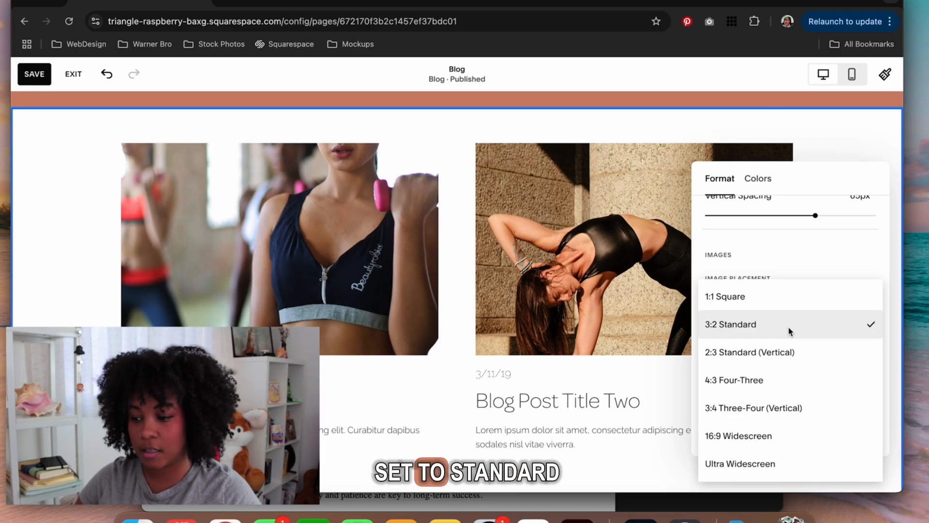
left_click(776, 302)
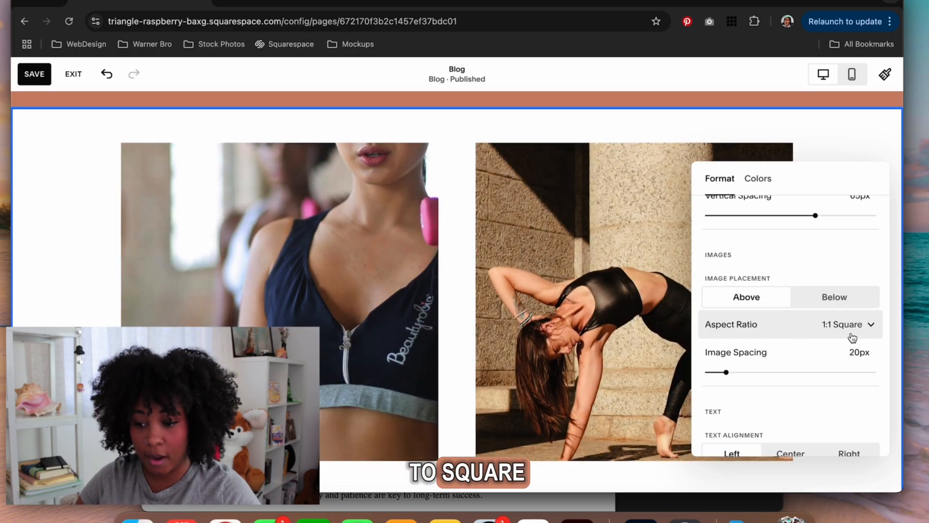
left_click(854, 335)
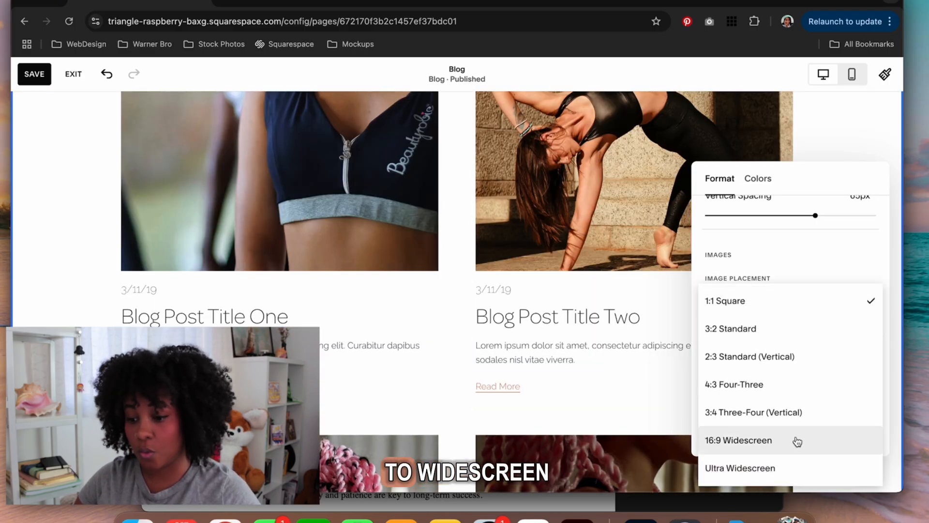
left_click(795, 438)
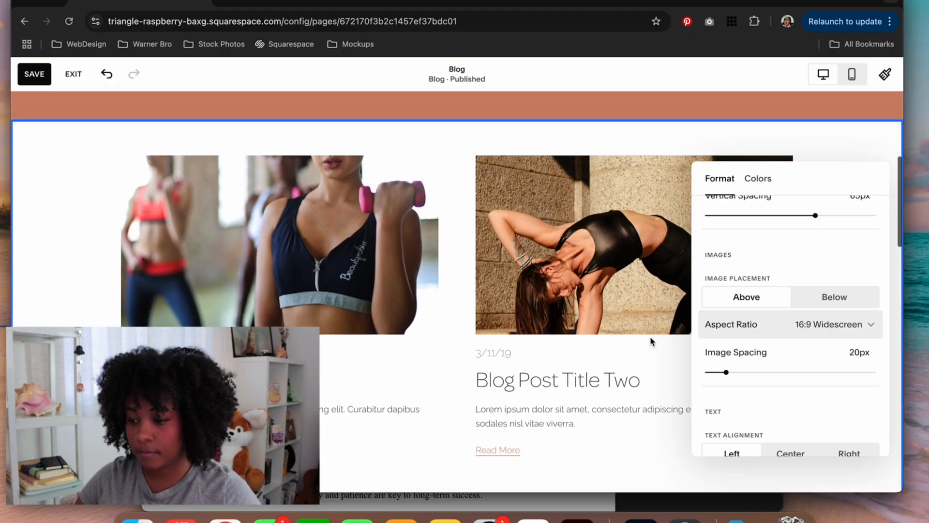
left_click(833, 327)
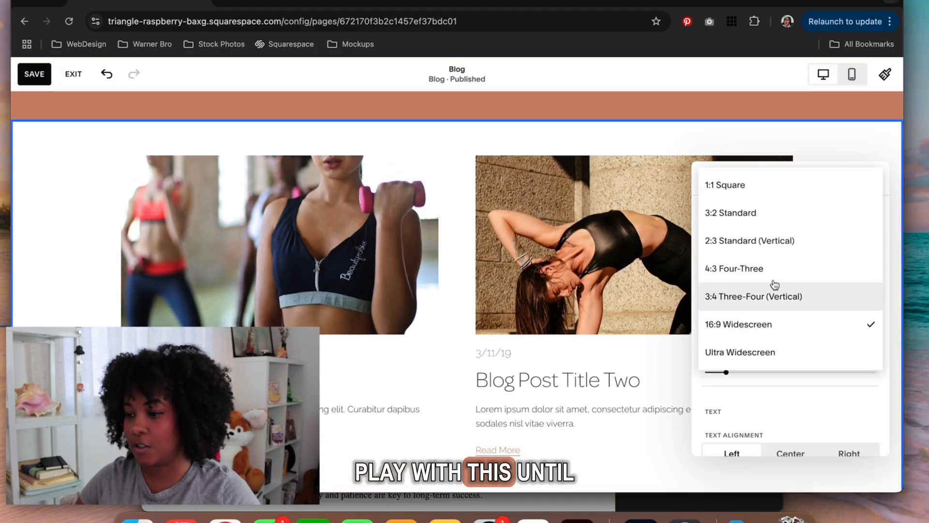
left_click(782, 215)
scroll(765, 310, "down", 2)
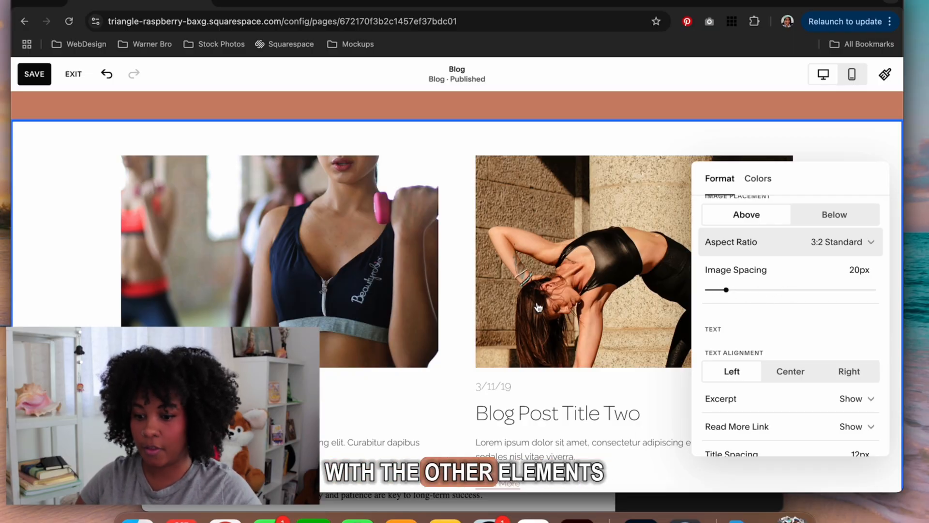
Step: Try Center and Right text alignment for the post list, and set the alignment back to Left
scroll(657, 330, "down", 2)
scroll(738, 341, "down", 2)
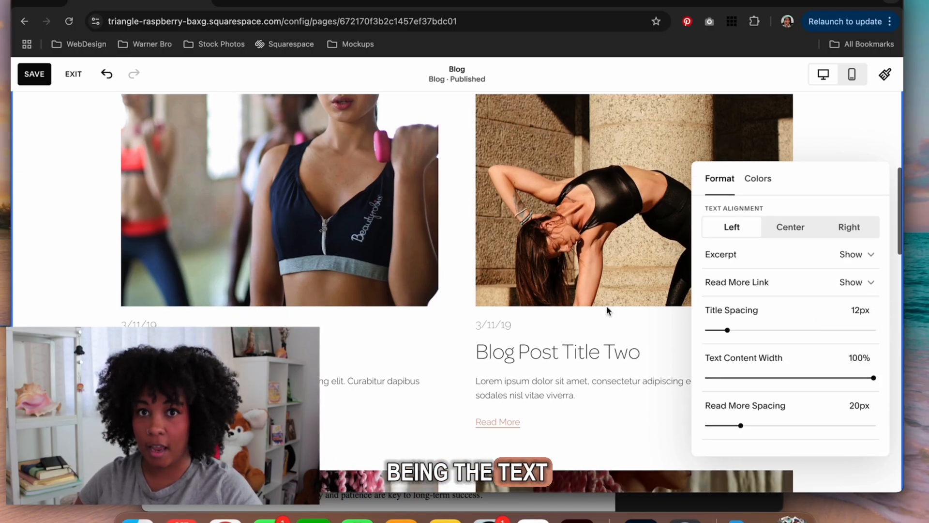
left_click(805, 234)
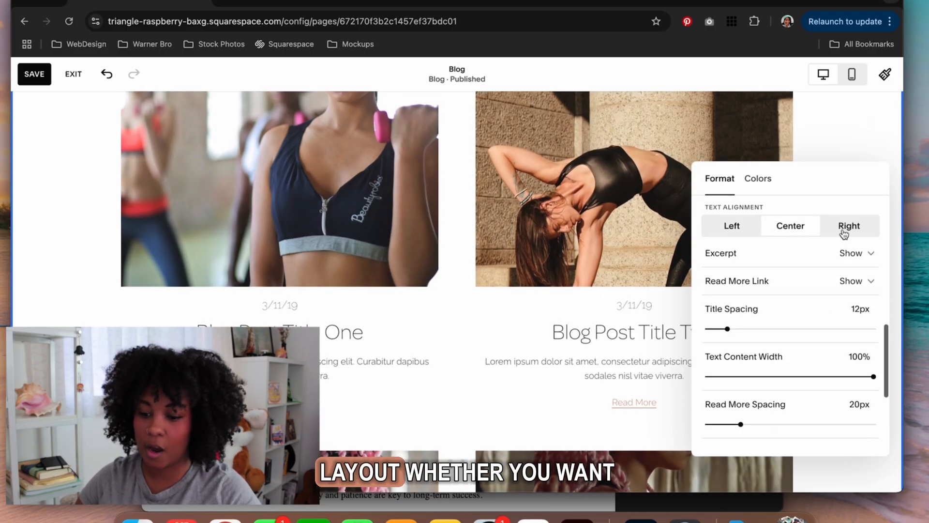
scroll(841, 235, "down", 1)
left_click(847, 219)
left_click(746, 222)
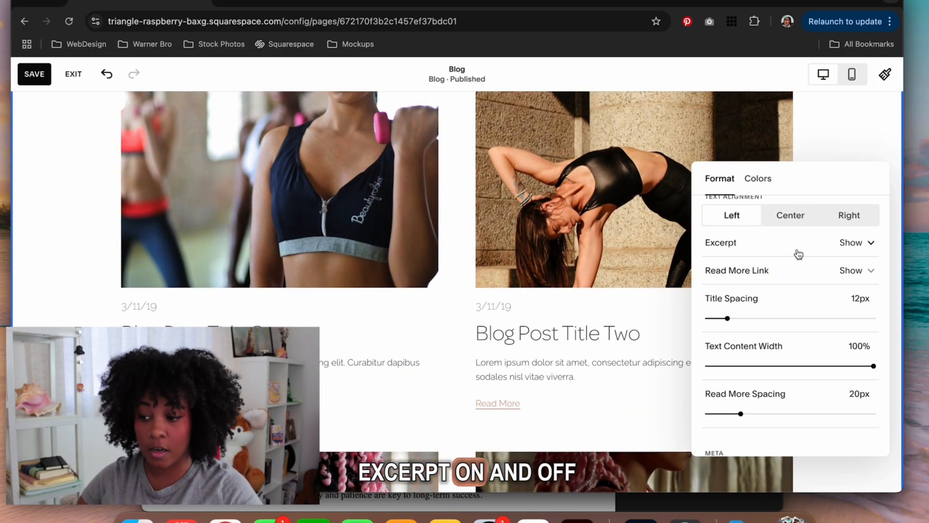
Step: Check the Show and Hide options for the post excerpt and the Read More link, keeping both on Show
left_click(805, 277)
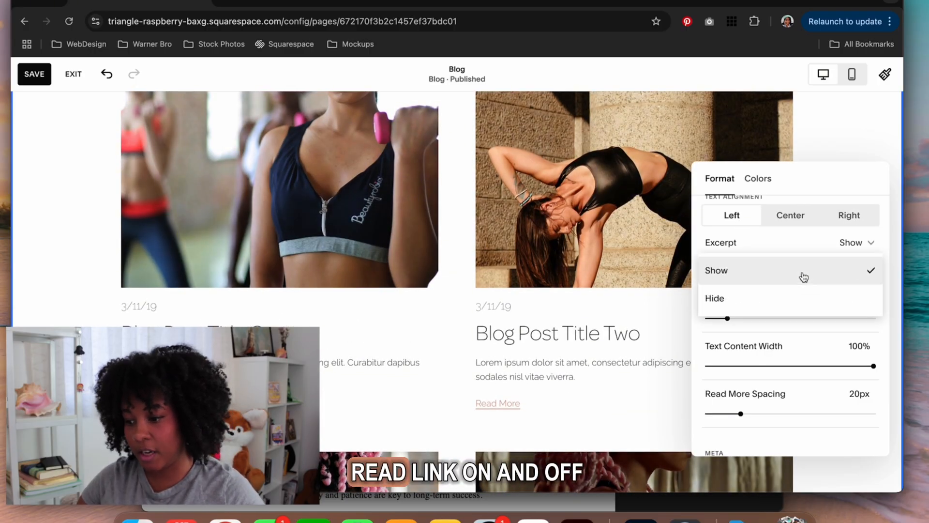
left_click(803, 296)
left_click(800, 278)
left_click(788, 257)
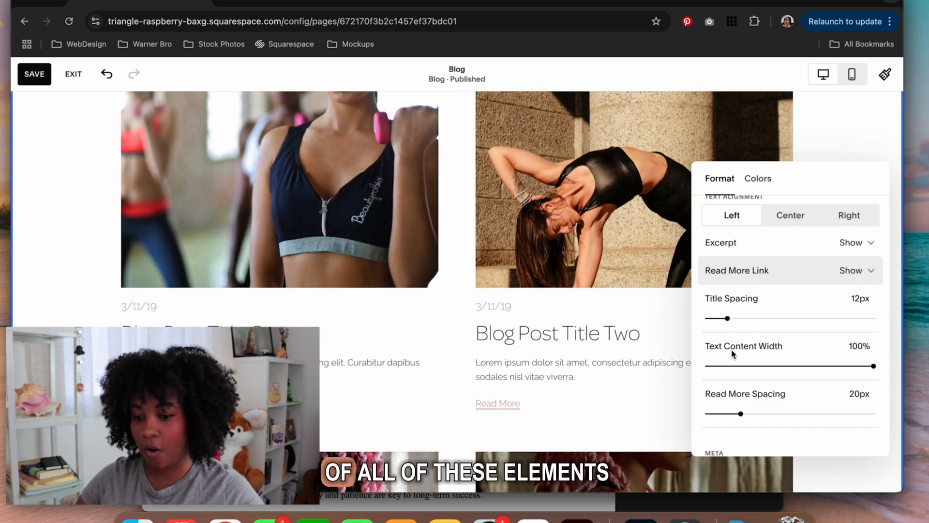
Step: Review the primary meta content choices for the posts and keep Date selected
scroll(791, 420, "down", 4)
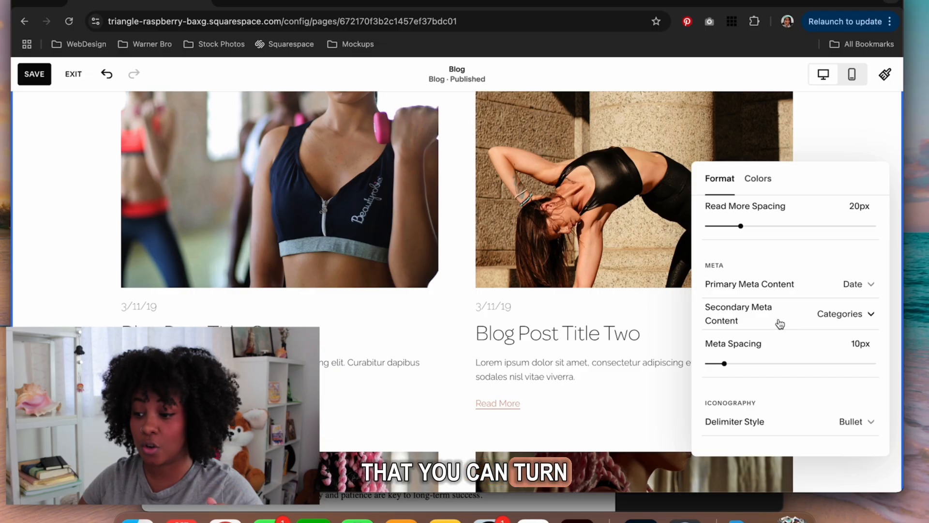
left_click(820, 289)
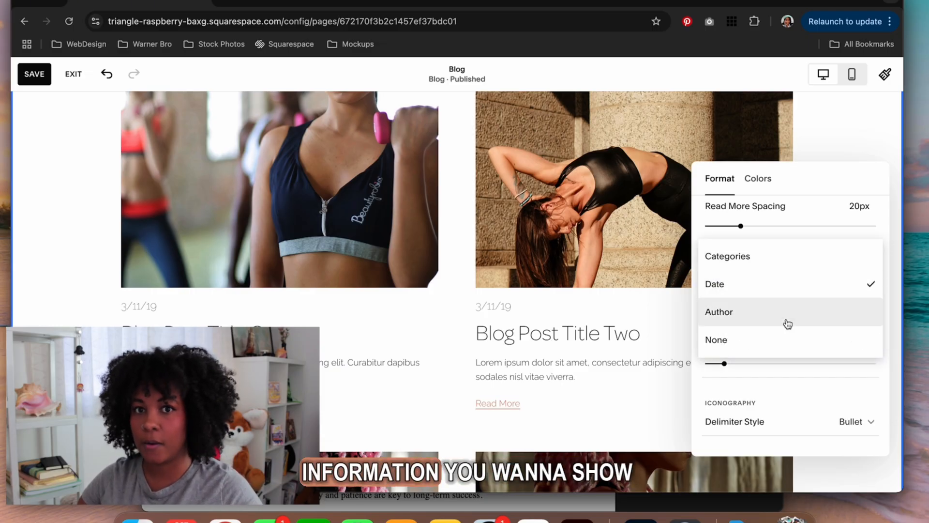
left_click(795, 290)
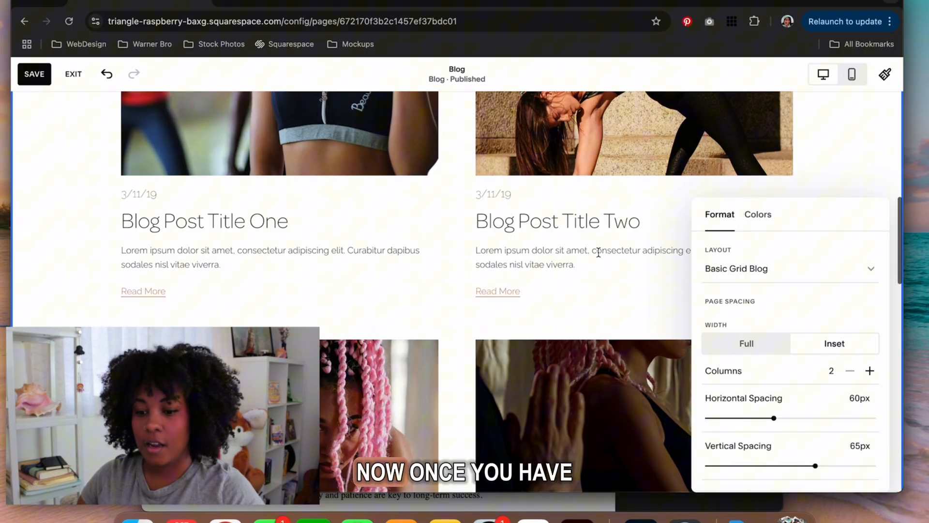
Step: Try the Light 1, Dark 1 and Darkest 1 color themes on the post list section
scroll(598, 252, "up", 5)
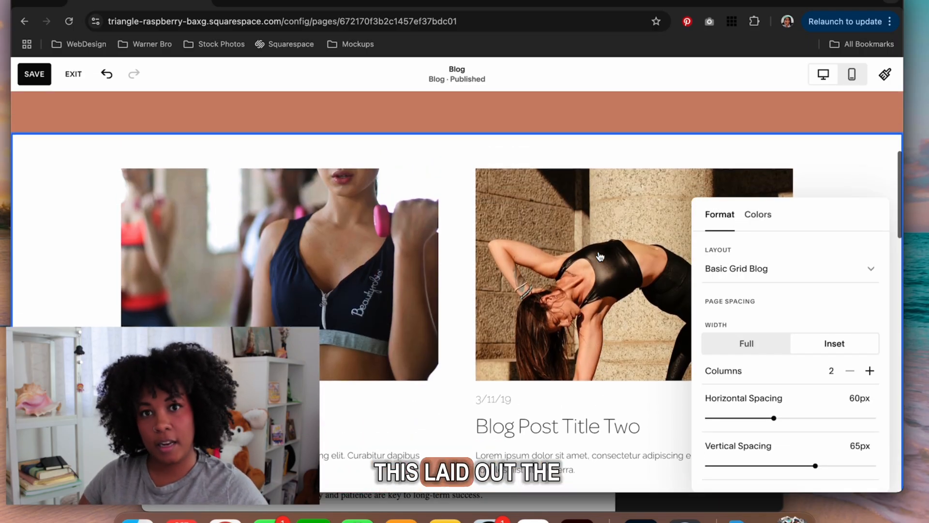
left_click(764, 217)
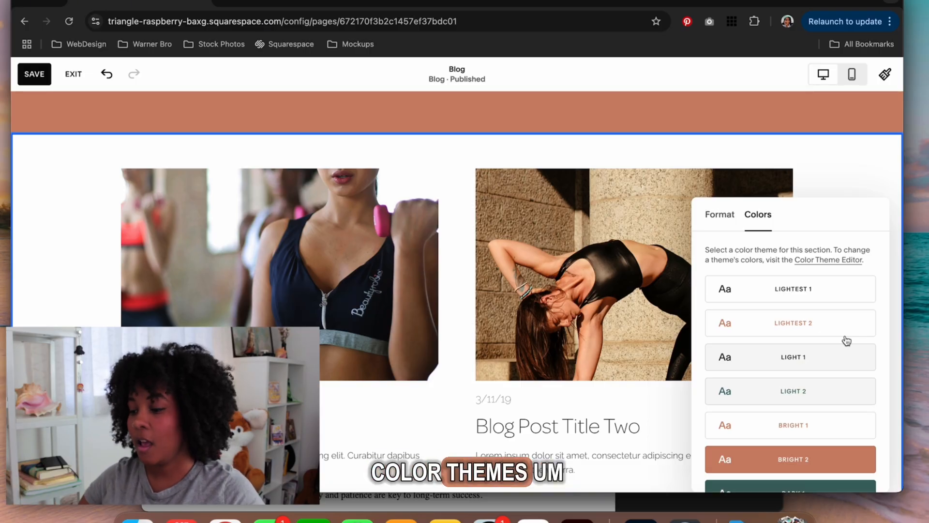
left_click(840, 368)
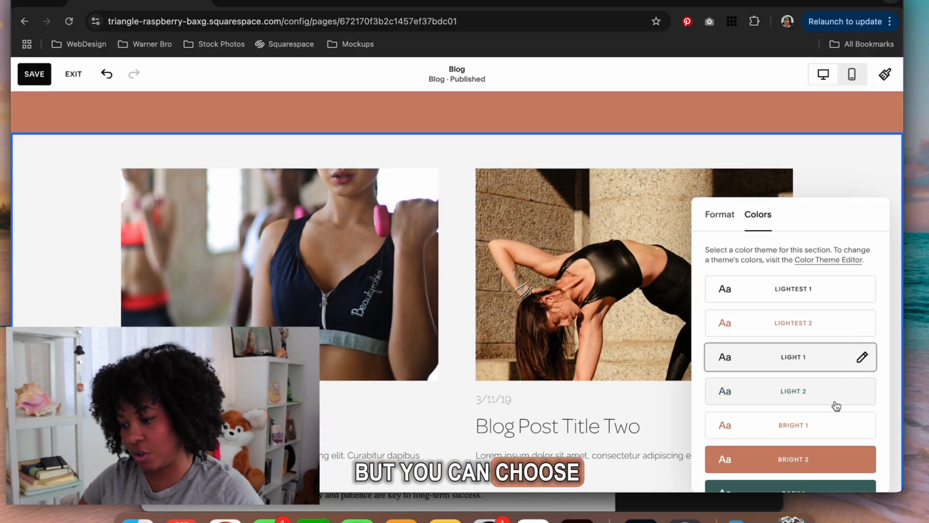
scroll(837, 403, "down", 2)
left_click(836, 400)
left_click(836, 440)
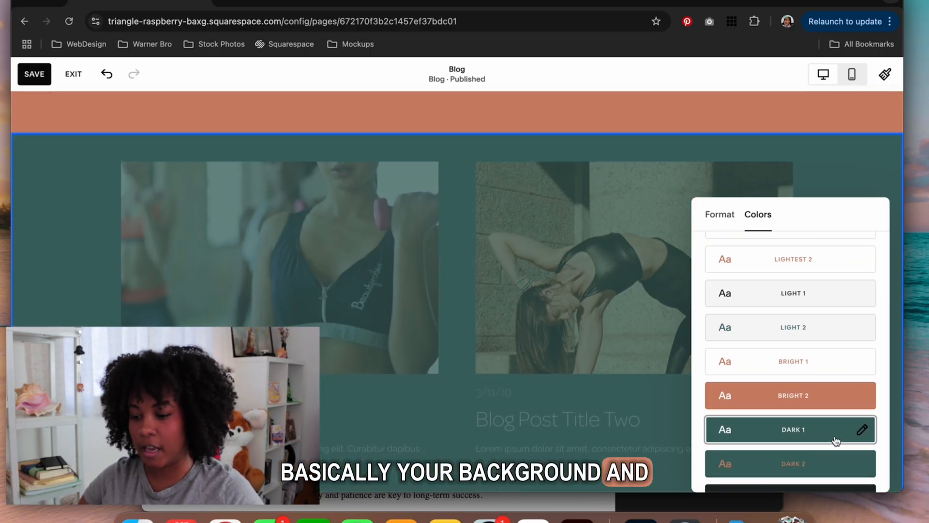
scroll(833, 439, "down", 2)
left_click(831, 435)
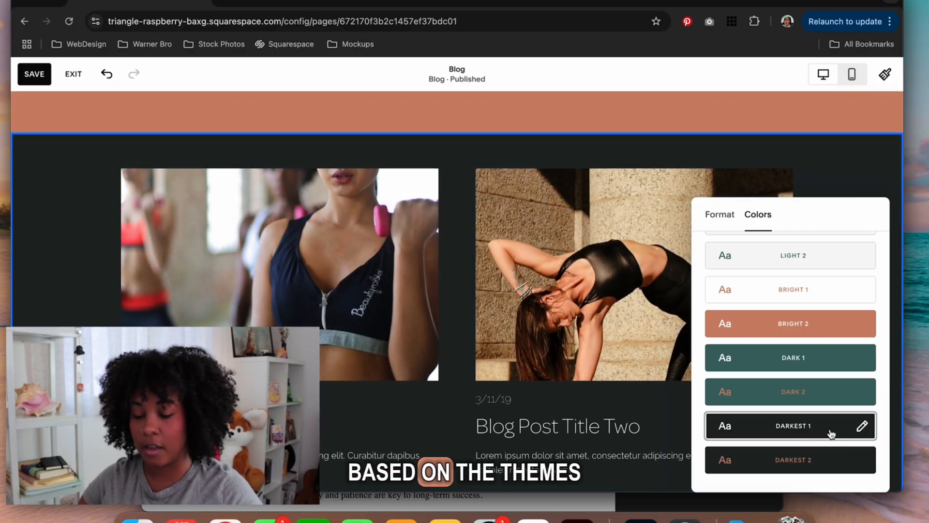
scroll(830, 433, "up", 3)
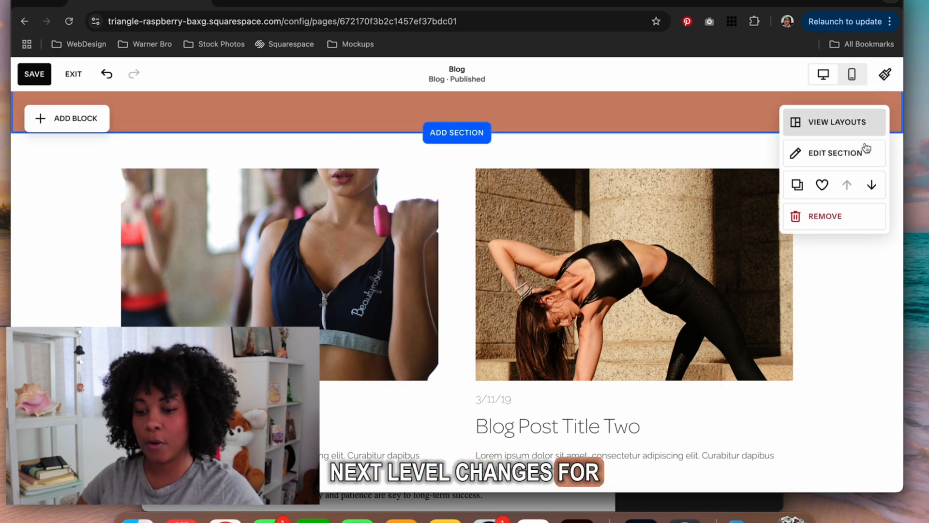
scroll(819, 218, "down", 2)
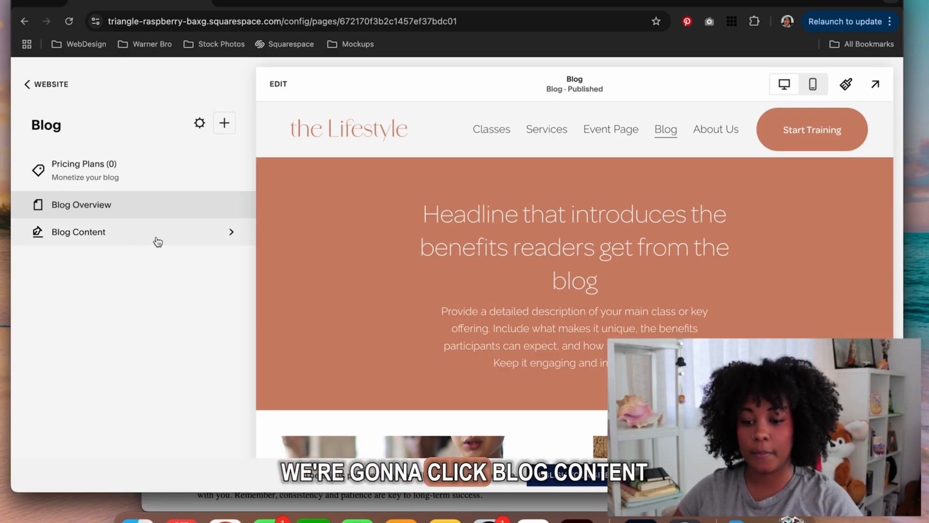
Step: Open the Blog Template draft from the blog content and examine its title, image and section copy
left_click(156, 242)
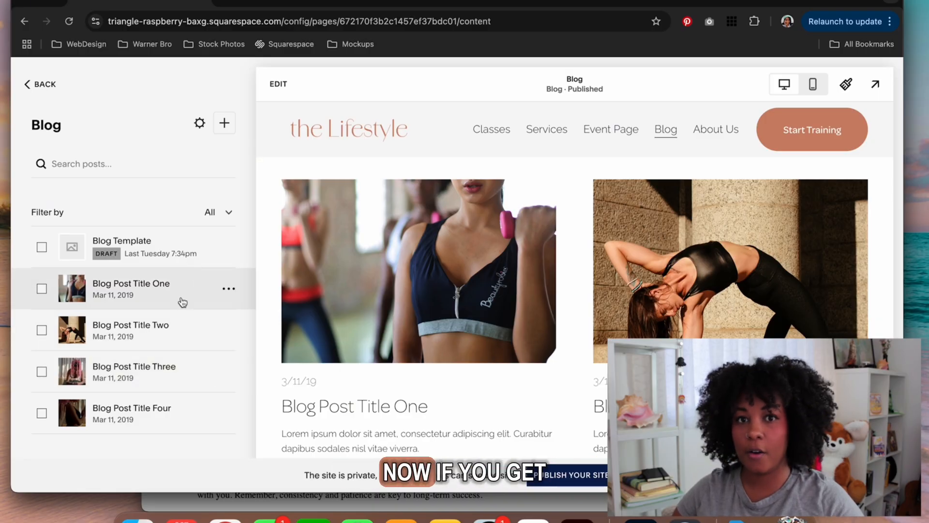
left_click(196, 252)
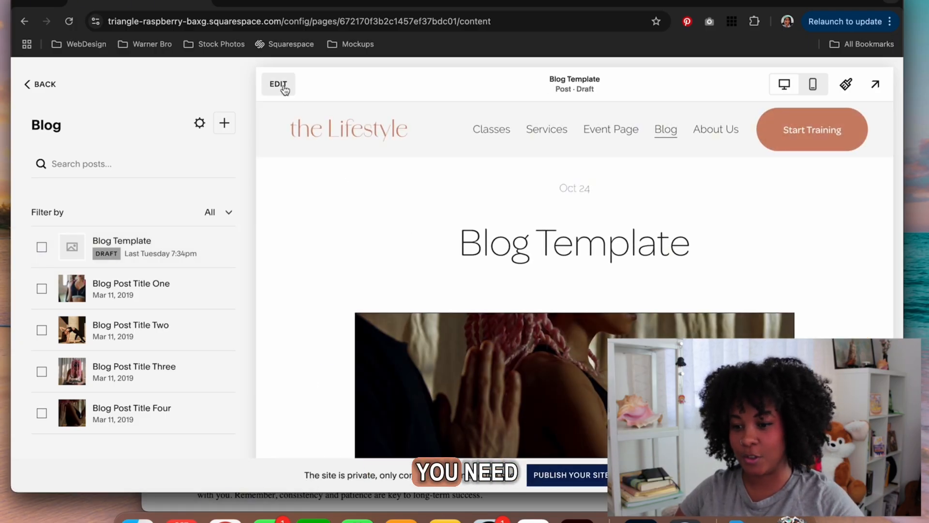
scroll(459, 231, "down", 1)
scroll(402, 224, "down", 10)
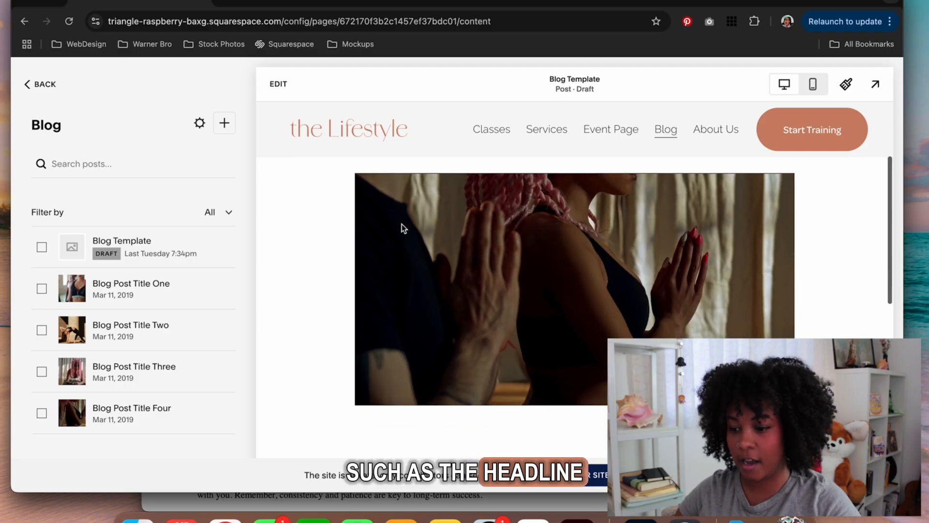
scroll(540, 344, "down", 4)
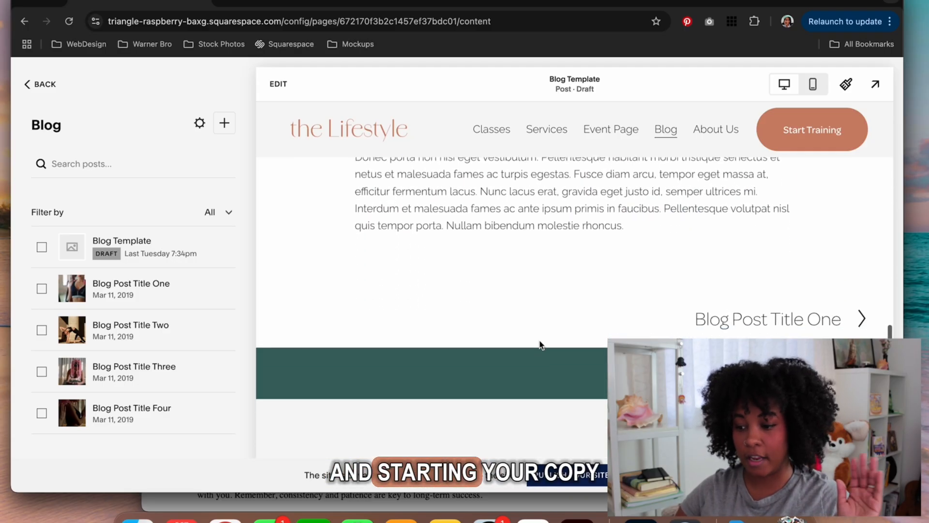
scroll(541, 343, "up", 5)
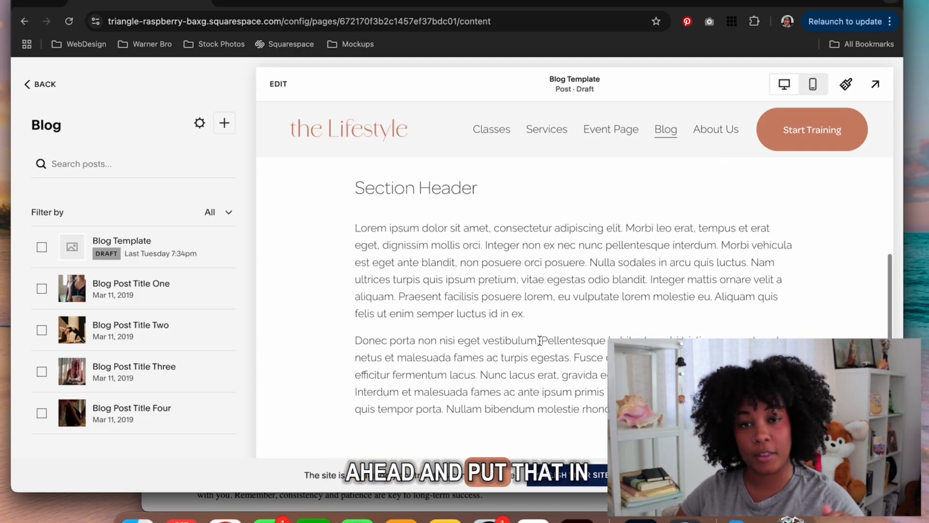
scroll(265, 287, "up", 10)
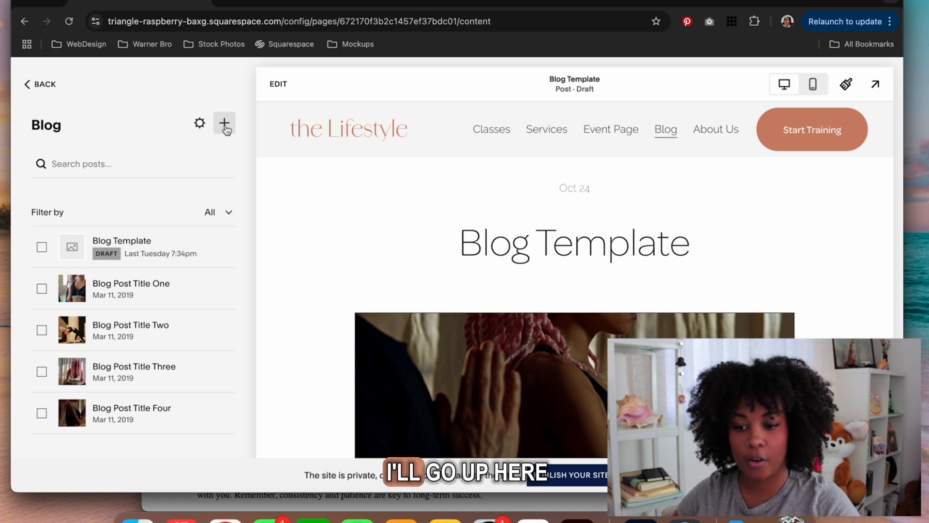
Step: Create a new blog post and title it "Top 5 Fitness Tips for Beginners to Start Strong", copied from the Pages document
left_click(225, 125)
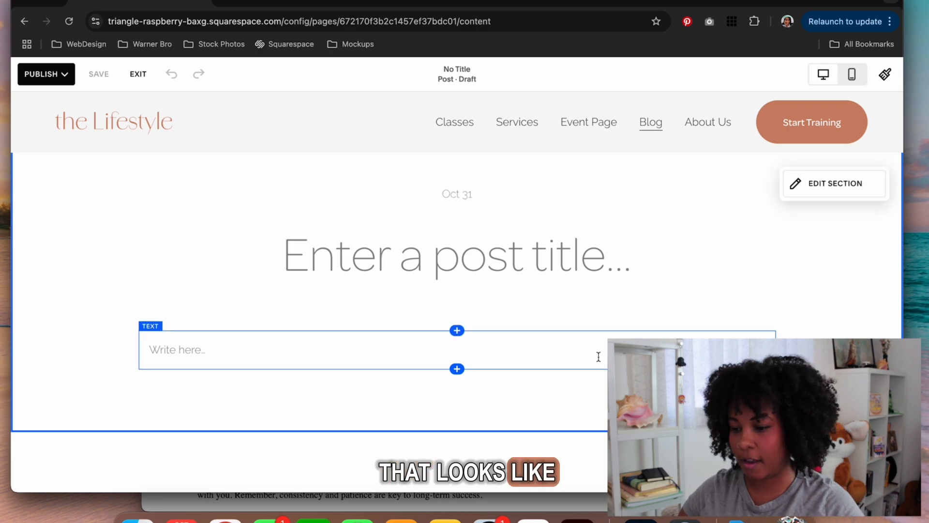
left_click(402, 518)
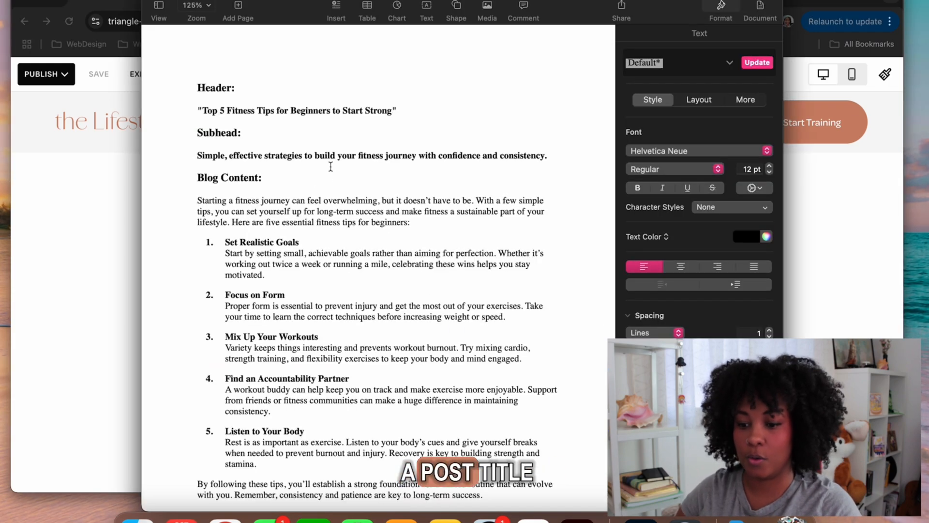
left_click_drag(393, 110, 205, 111)
key("super+c")
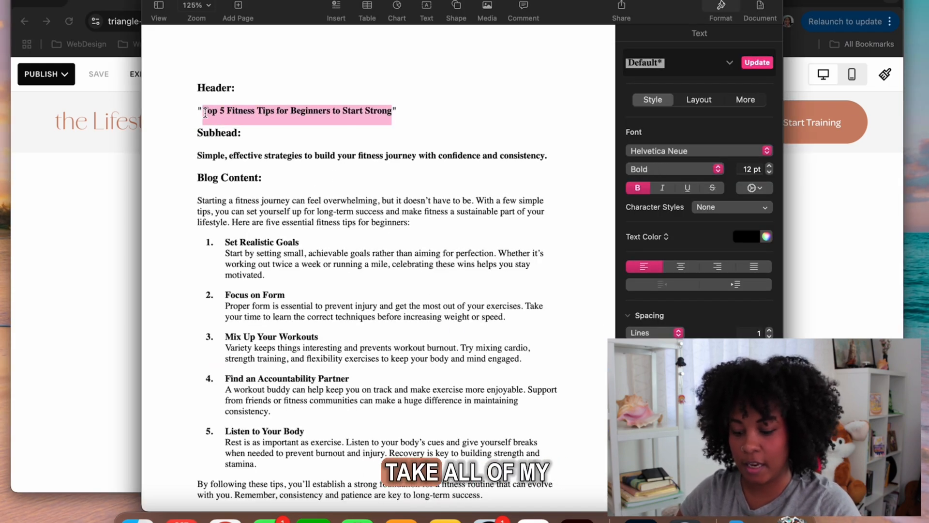
key("super+Tab")
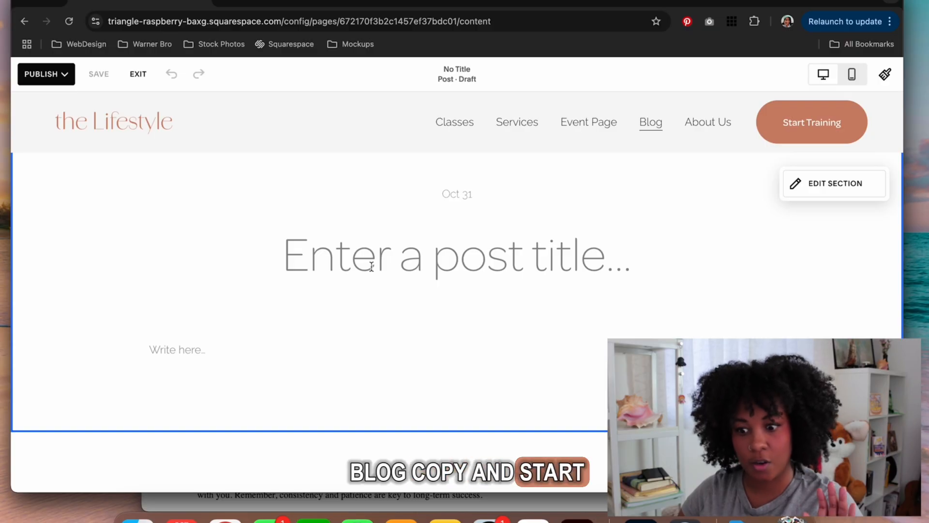
left_click(371, 266)
key("super+v")
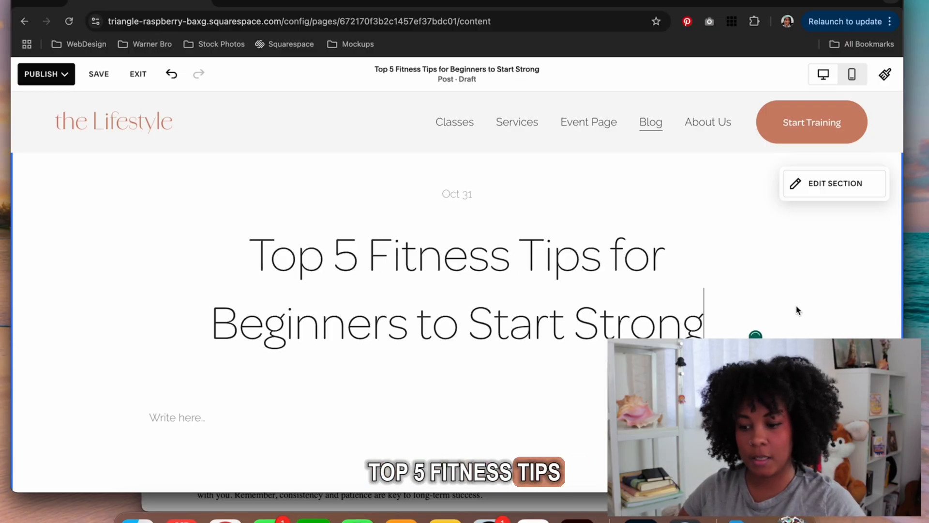
Step: Copy the subhead "Simple, effective strategies to build your fitness journey with confidence and consistency." from the Pages document into the post's text block
scroll(797, 309, "down", 2)
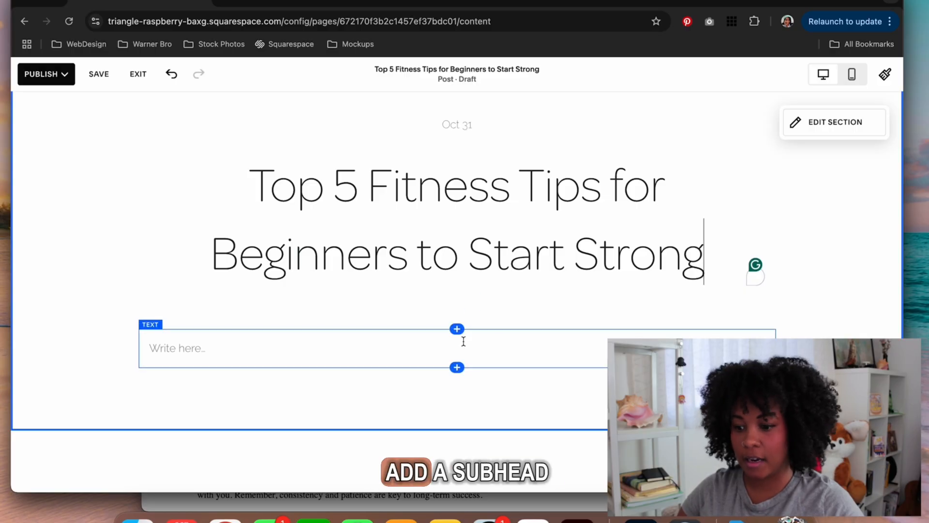
left_click(212, 349)
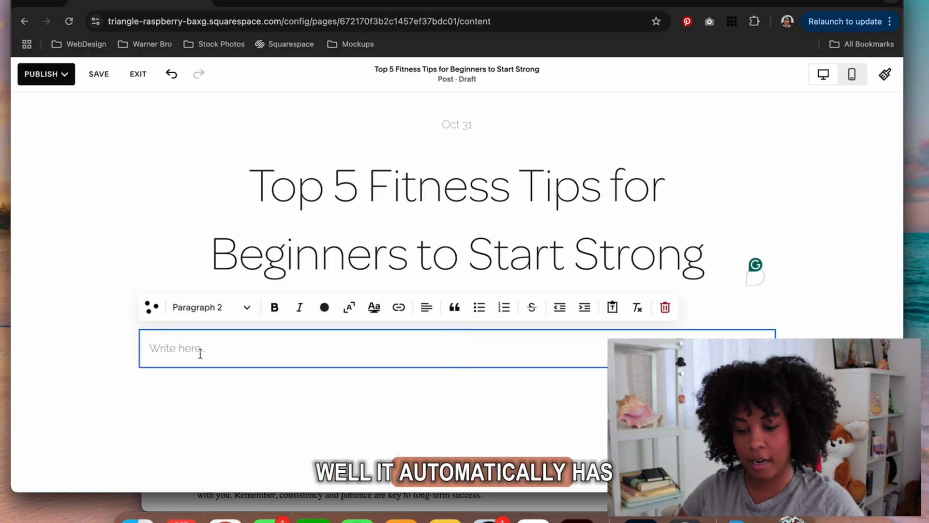
left_click(599, 506)
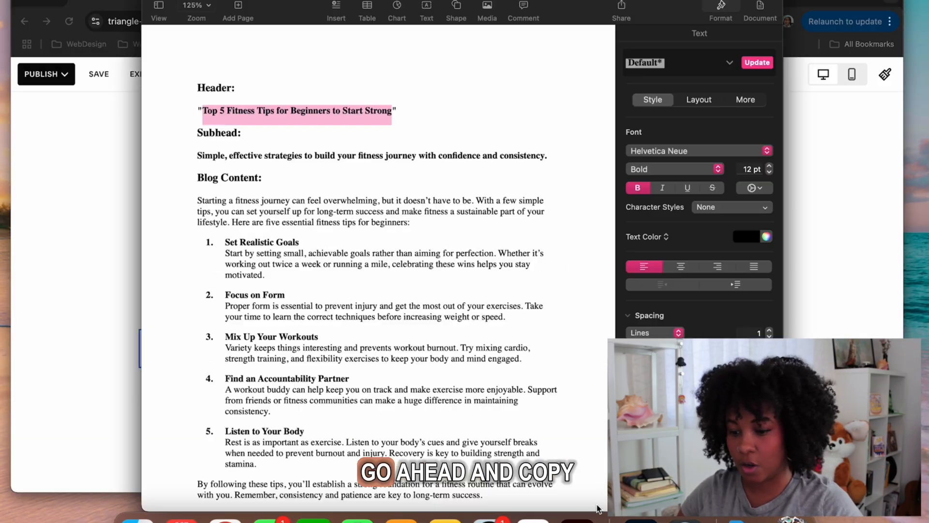
left_click_drag(200, 155, 547, 154)
key("super+c")
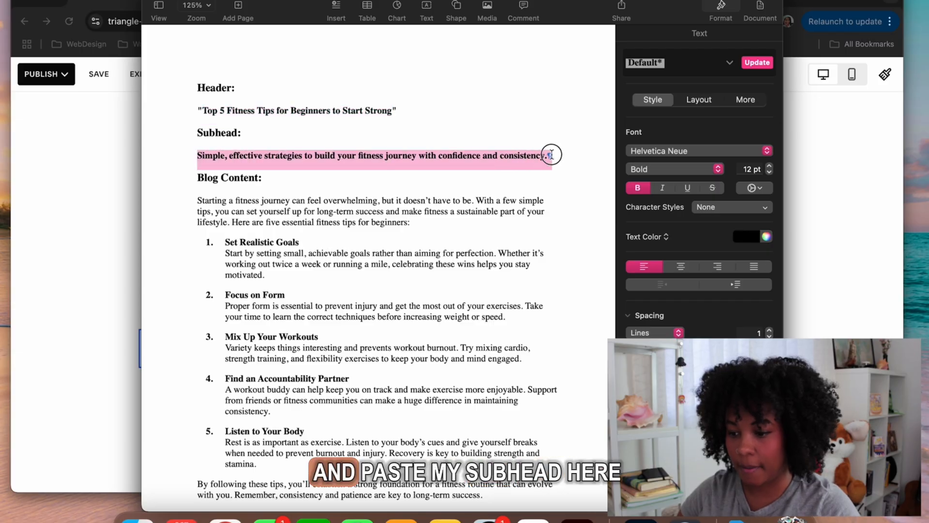
left_click(121, 276)
key("super+v")
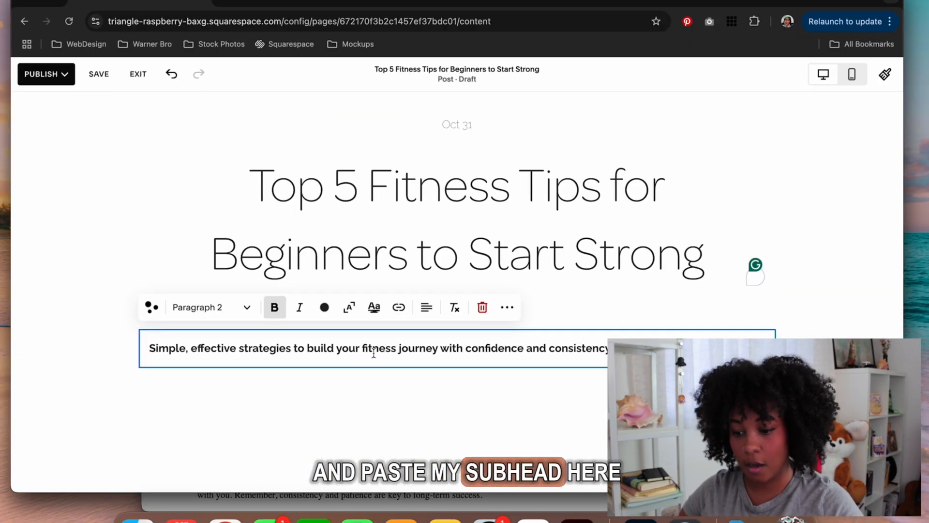
Step: Center the subhead text below the post title
triple_click(375, 353)
left_click(511, 379)
left_click(478, 350)
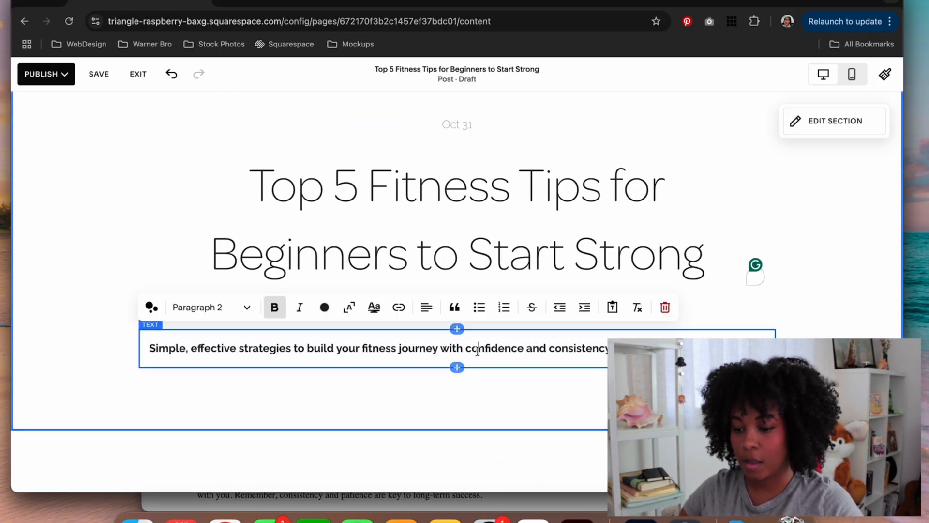
left_click(426, 307)
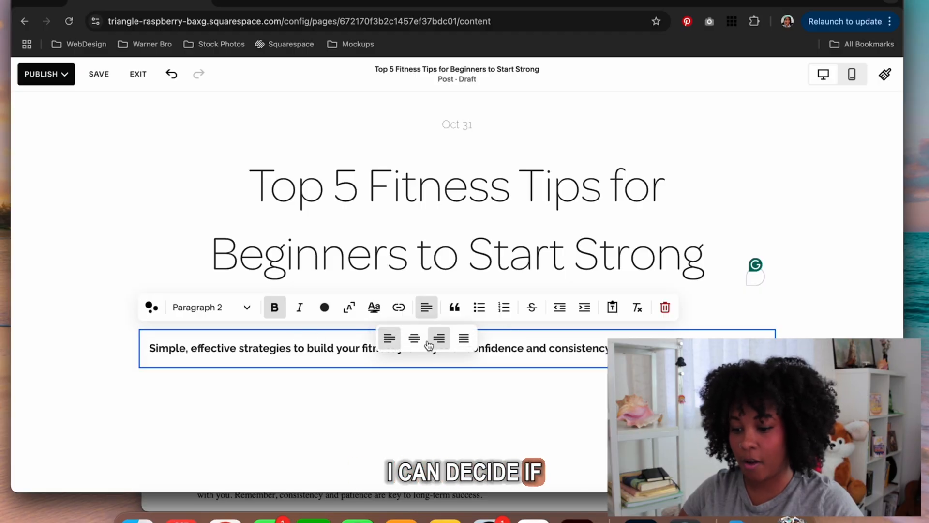
left_click(414, 338)
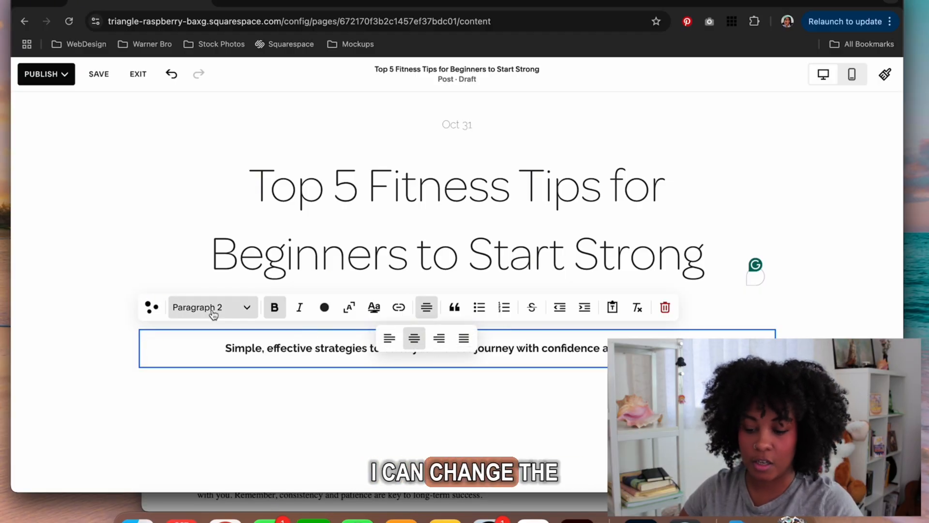
left_click(119, 355)
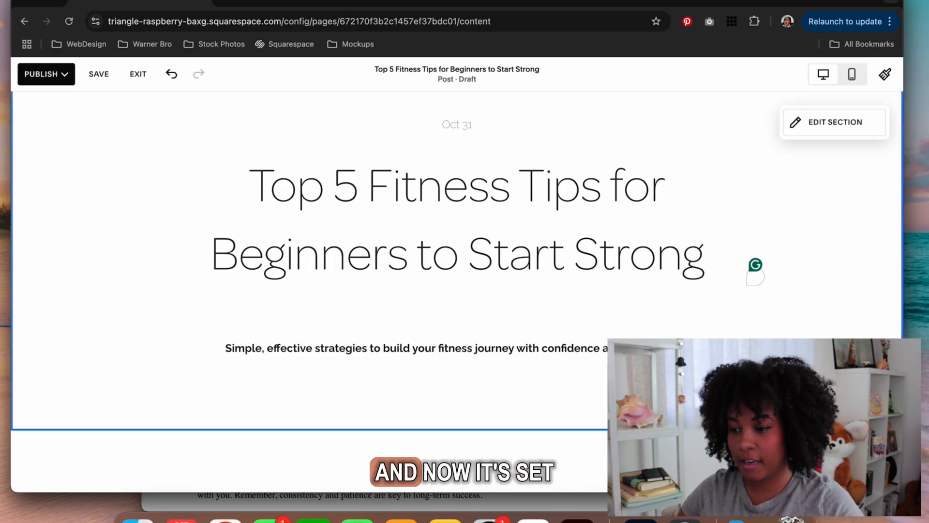
Step: Add an image block directly below the subhead and open the image library to choose its picture
scroll(482, 305, "down", 2)
scroll(774, 288, "up", 2)
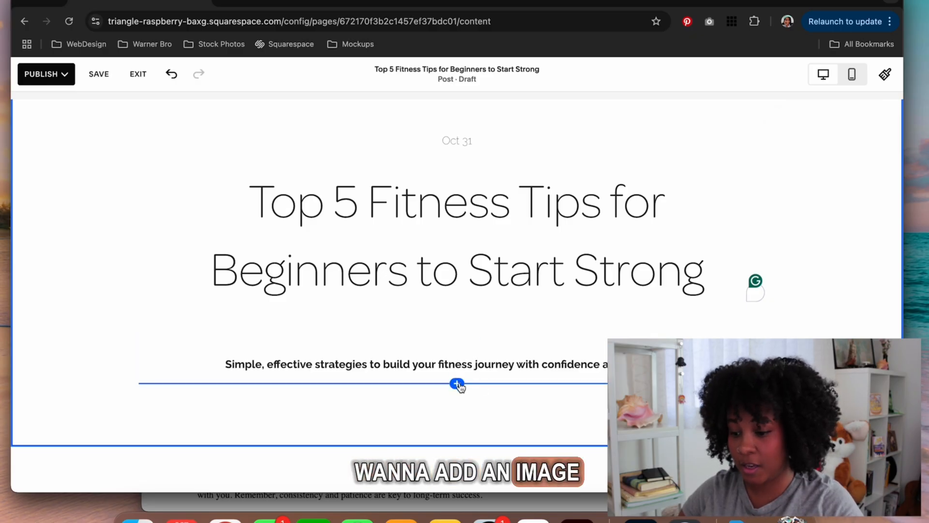
left_click(457, 383)
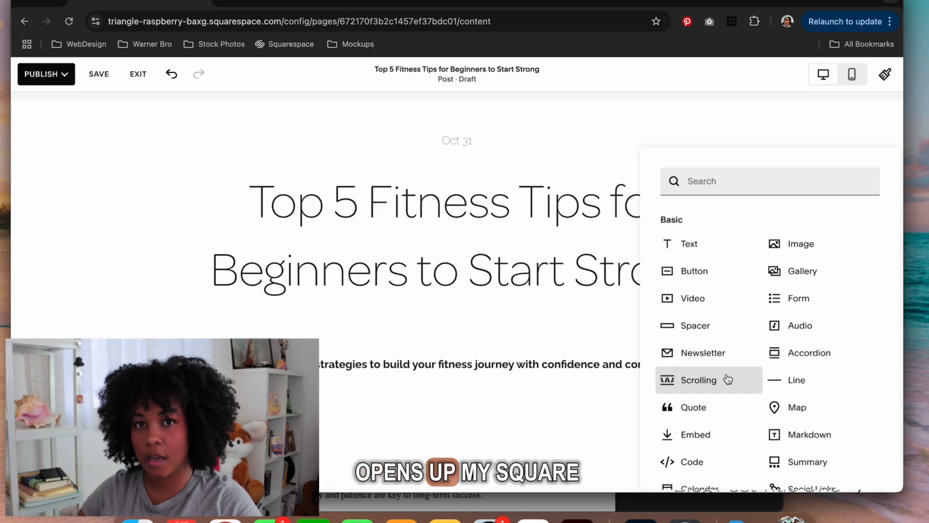
left_click(804, 250)
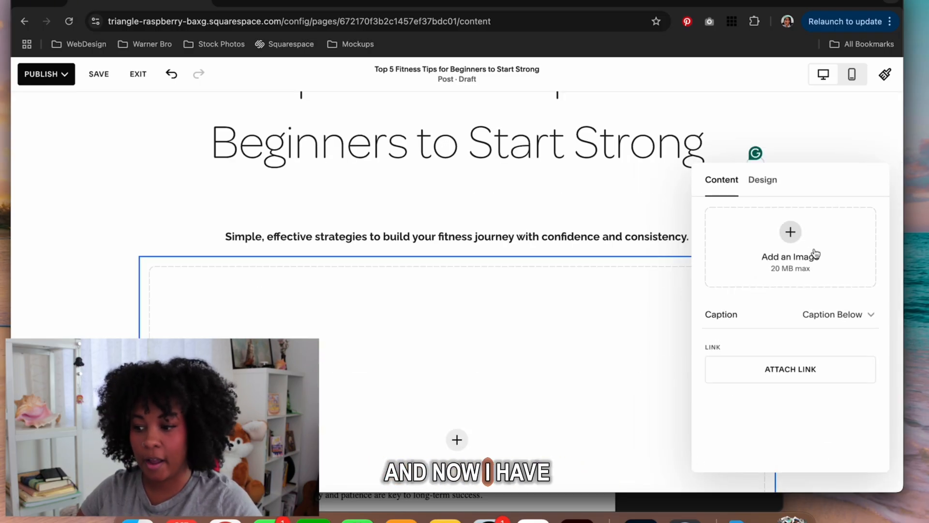
left_click(793, 234)
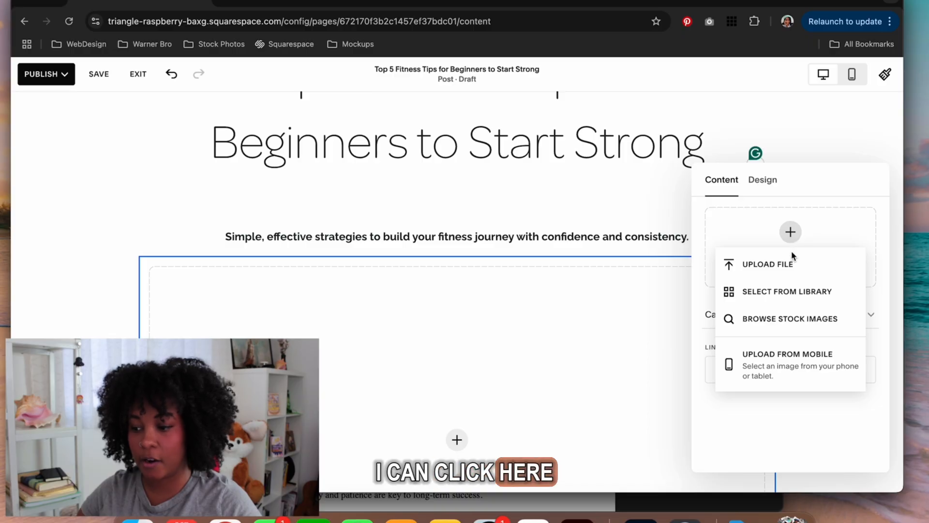
left_click(800, 296)
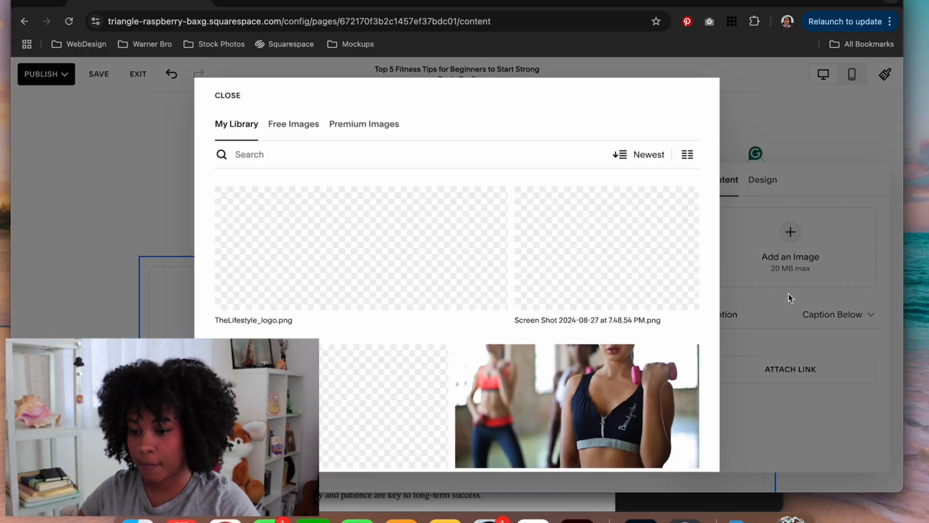
Step: Fill the image block with Events.jpg from the library and review its content and design settings
scroll(531, 295, "down", 5)
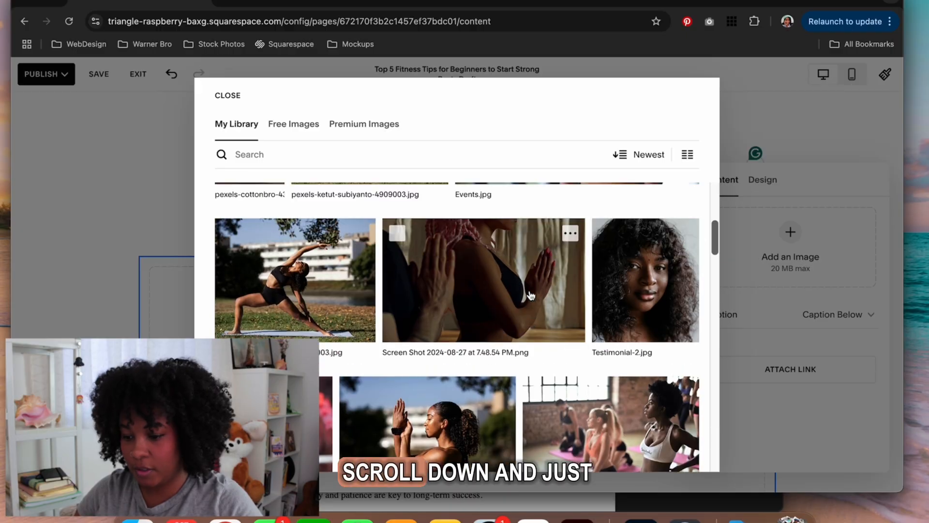
scroll(531, 296, "down", 3)
scroll(581, 295, "down", 5)
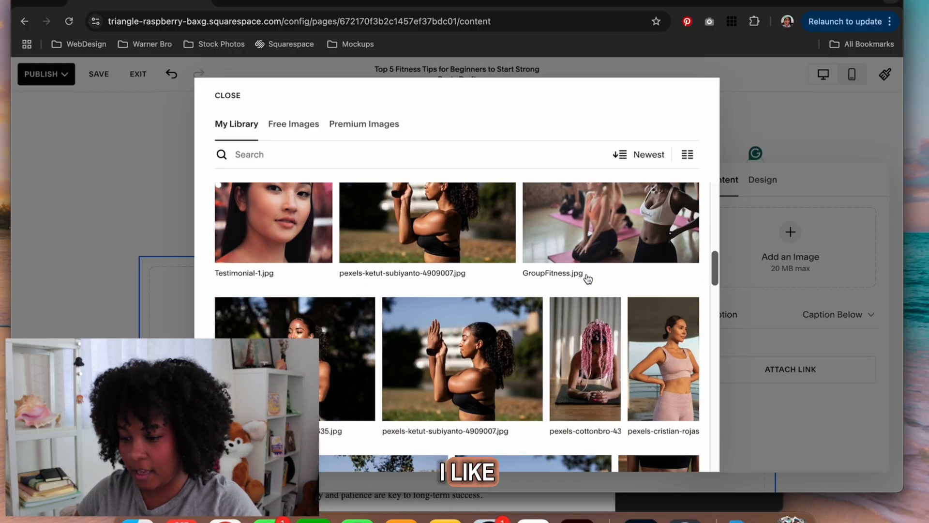
scroll(587, 277, "up", 8)
scroll(588, 280, "up", 2)
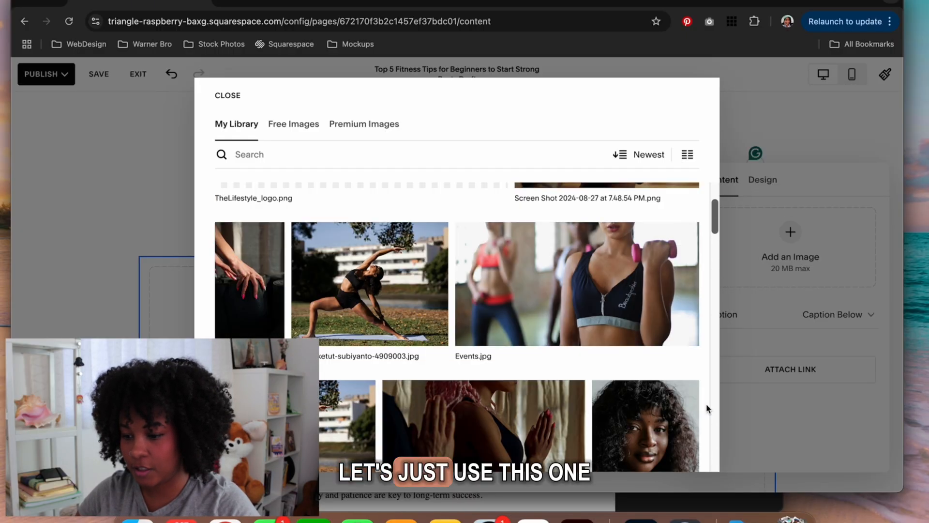
left_click(587, 291)
left_click(678, 452)
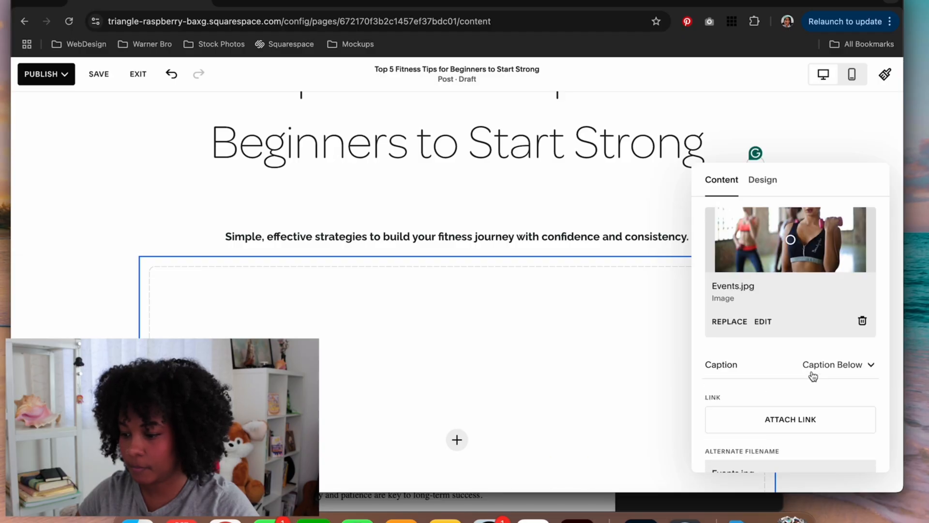
scroll(814, 345, "down", 3)
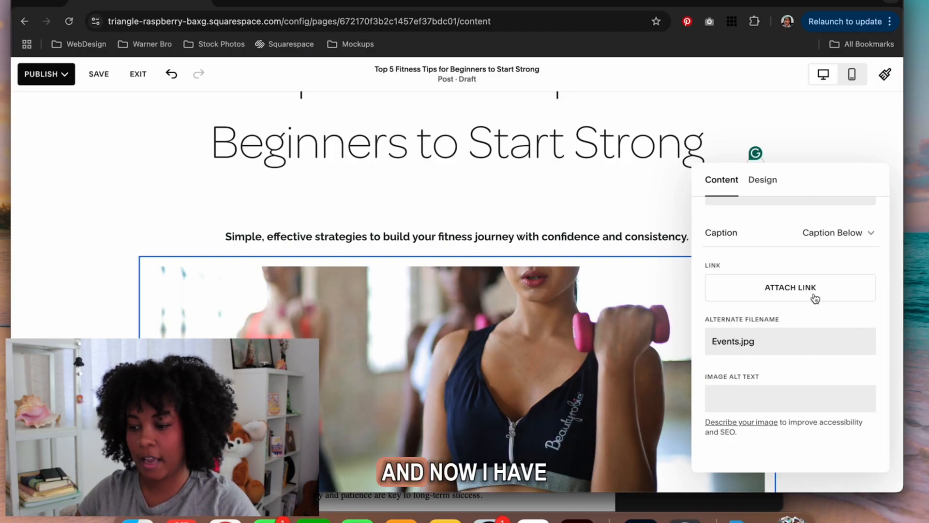
scroll(811, 366, "up", 3)
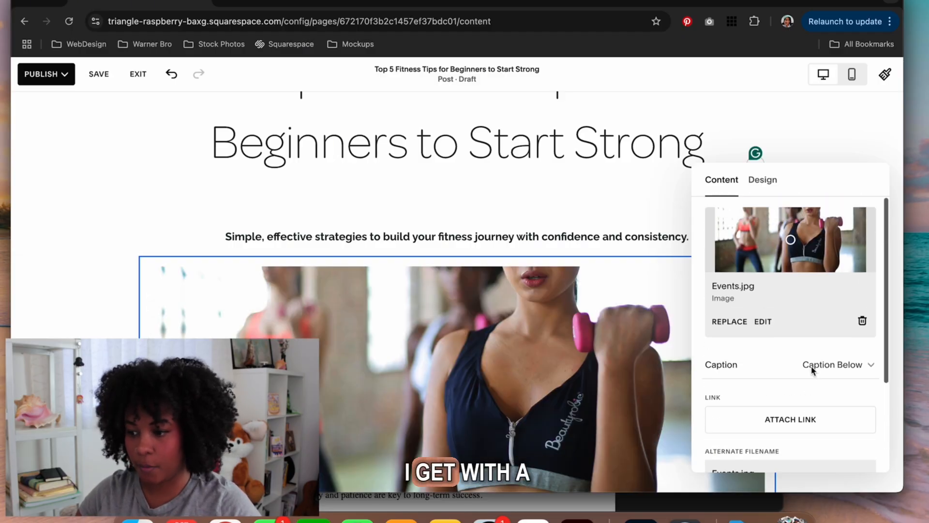
left_click(763, 181)
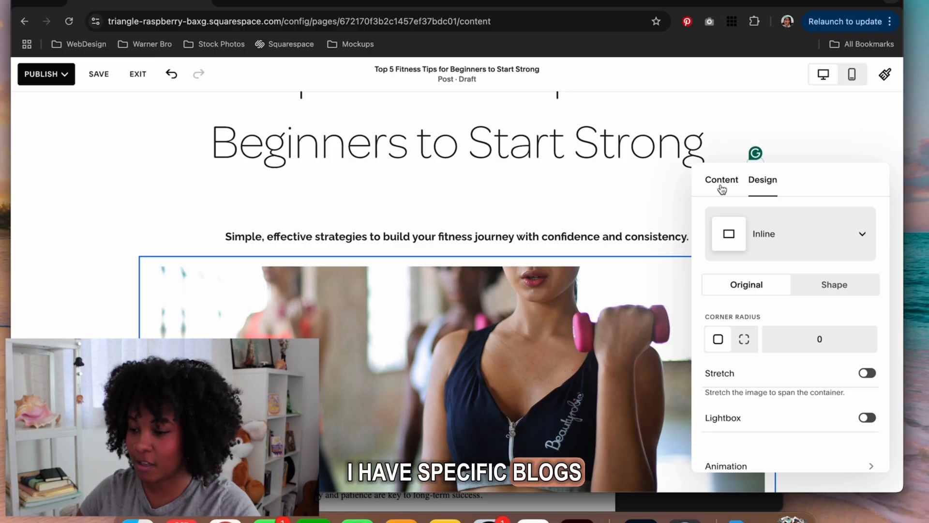
left_click(121, 307)
Step: Add a text block below the image and paste in the blog's body copy from the Pages document
scroll(112, 309, "down", 5)
scroll(111, 309, "down", 1)
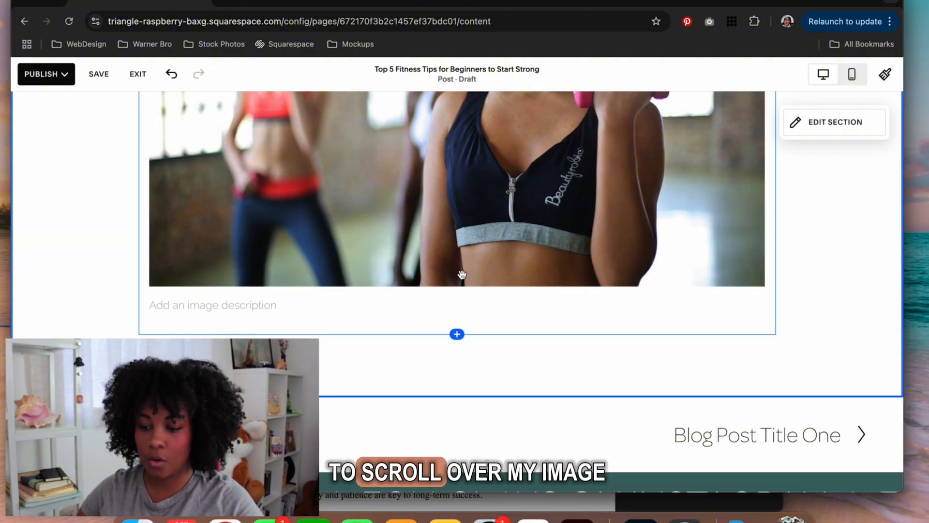
left_click(457, 335)
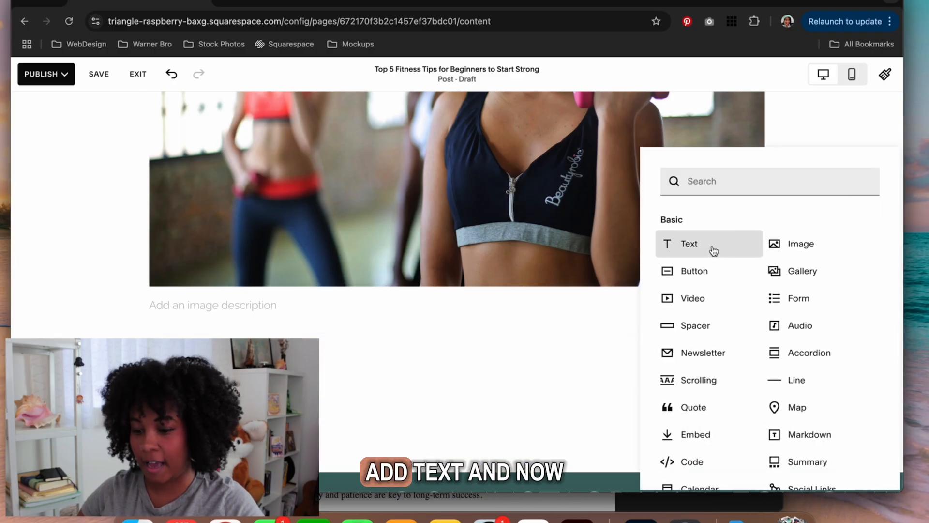
left_click(713, 250)
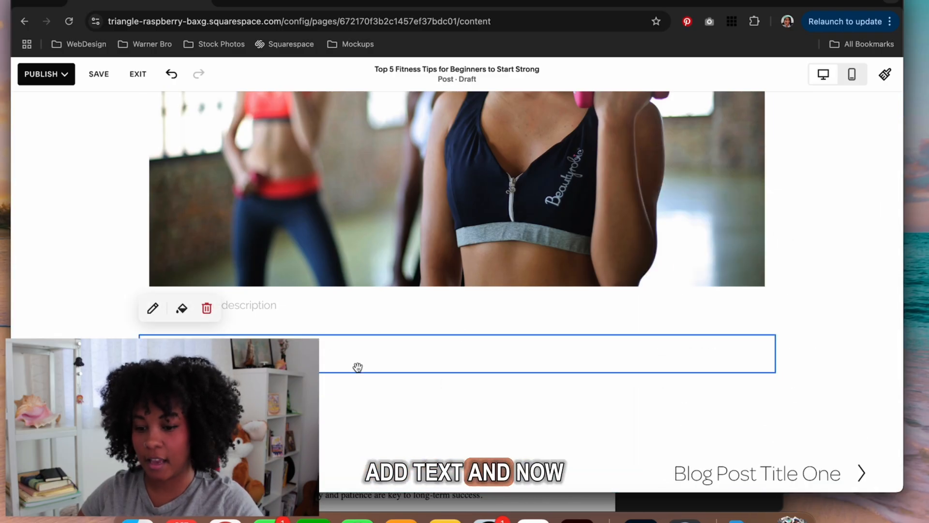
left_click(590, 505)
left_click_drag(196, 199, 487, 404)
left_click(25, 277)
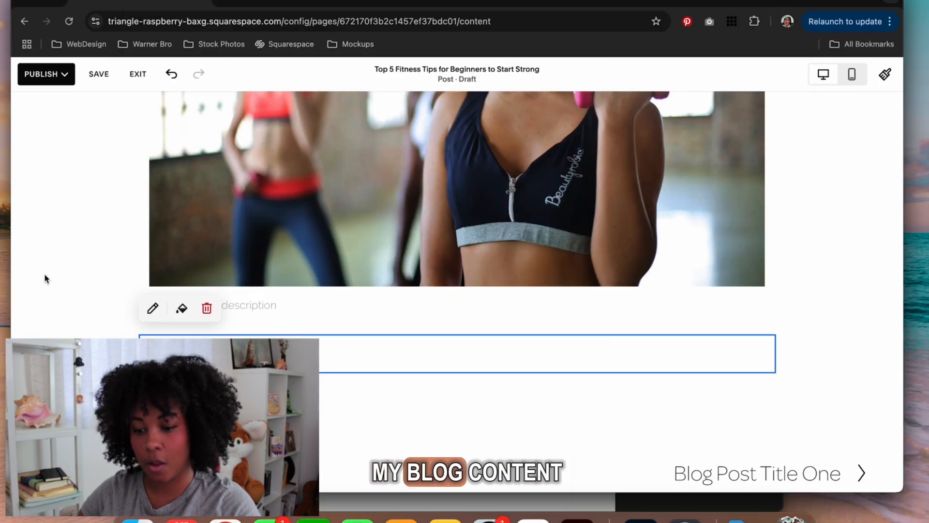
left_click(153, 308)
key("super+v")
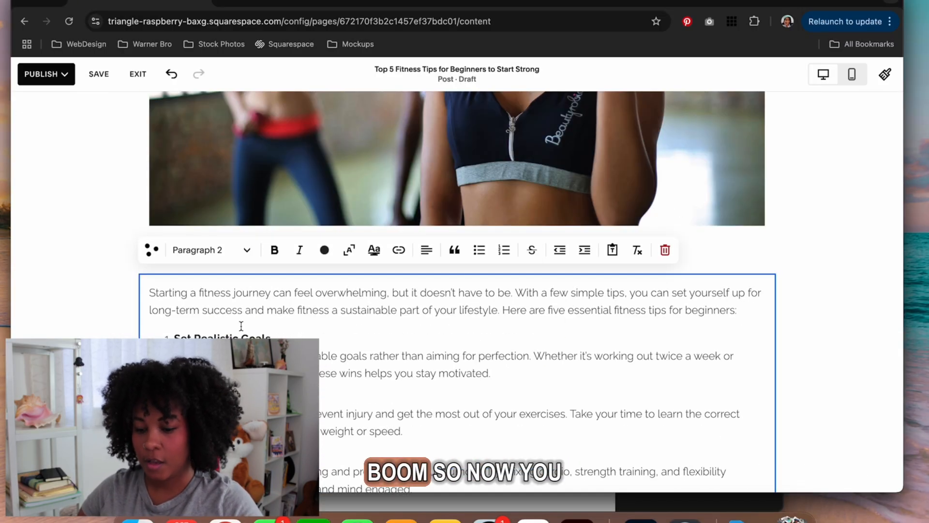
Step: Try toggling the bold formatting on the "Find an Accountability Partner" and "Mix Up Your Workouts" headings
left_click(187, 337)
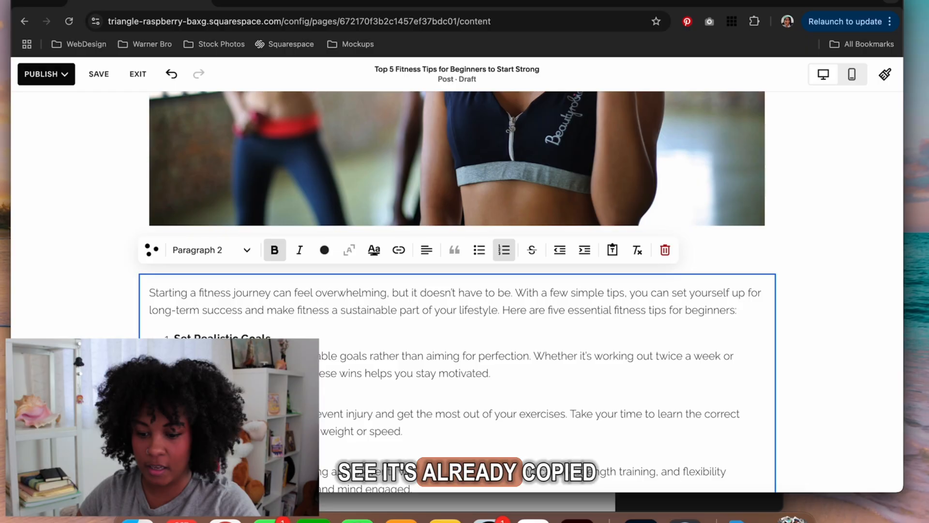
scroll(457, 290, "down", 4)
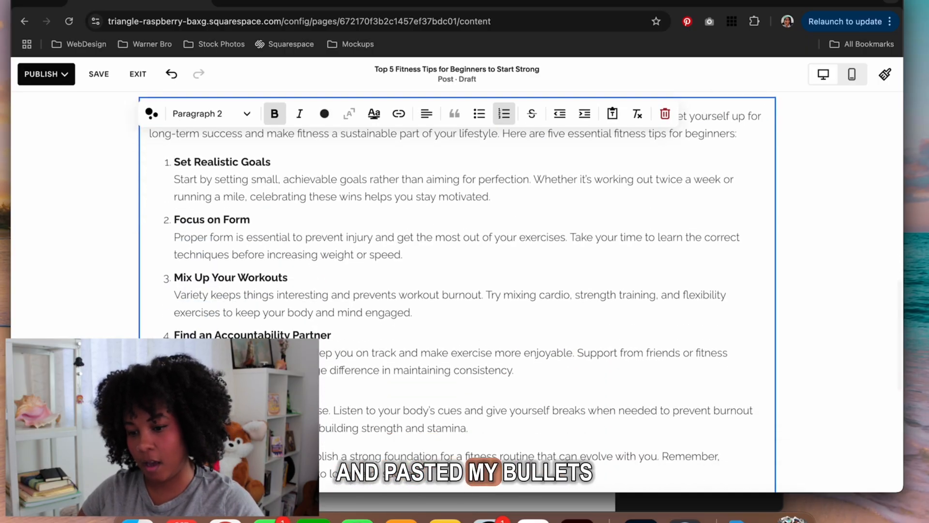
left_click(275, 115)
left_click_drag(332, 338, 172, 338)
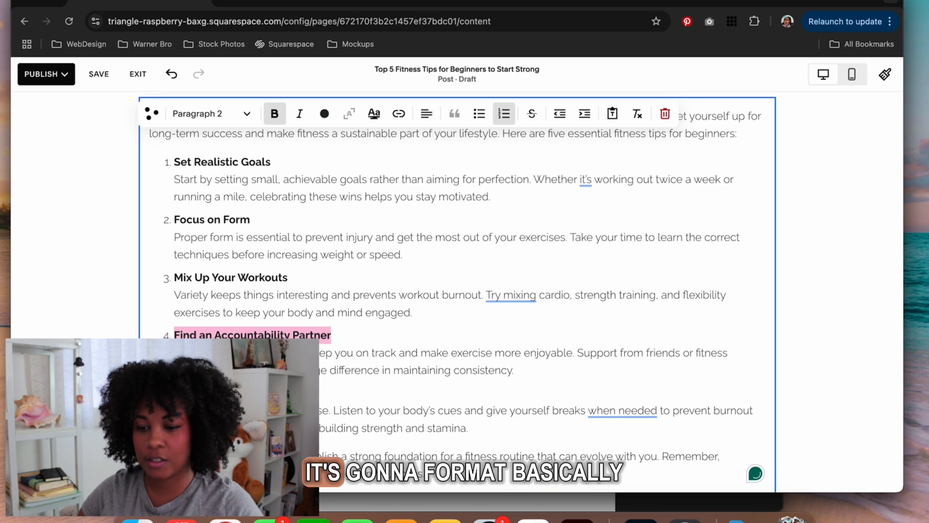
left_click(275, 114)
left_click_drag(290, 277, 165, 282)
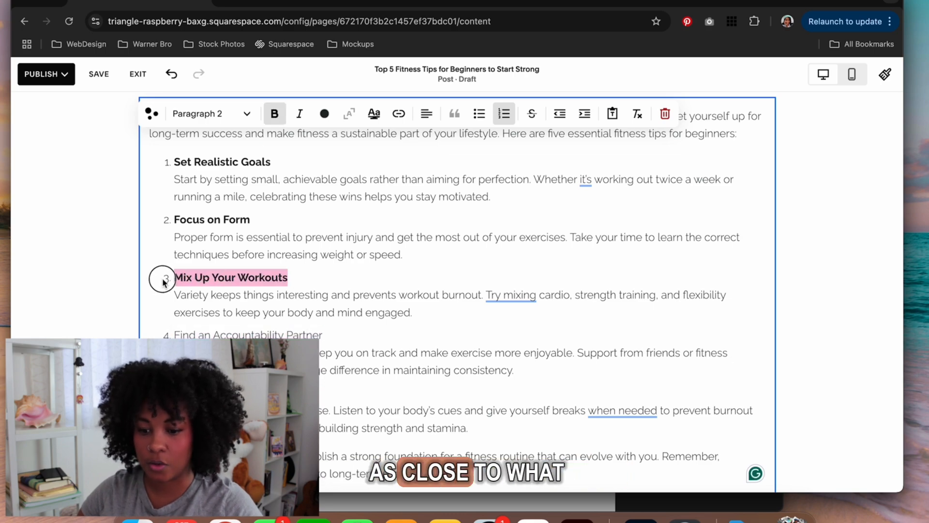
left_click(275, 113)
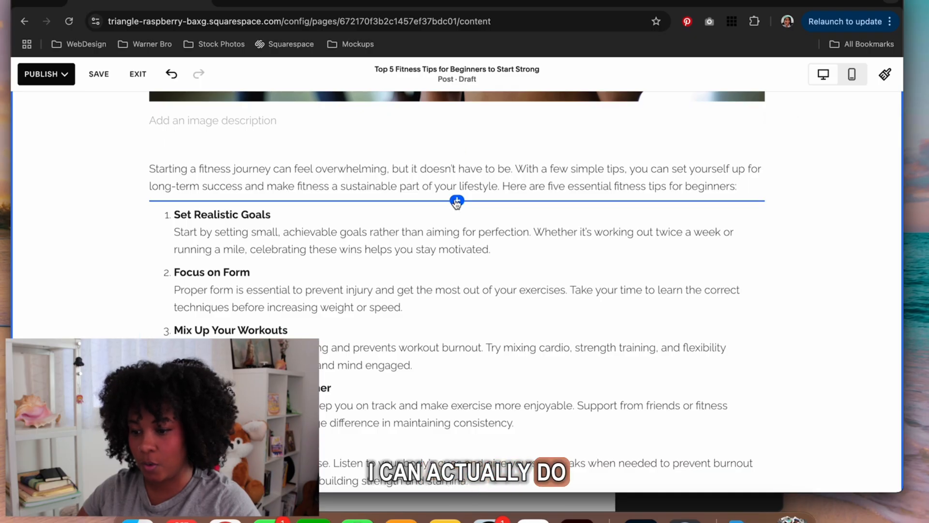
Step: Insert an image block between the intro paragraph and the numbered tips, using Screen Shot 2024-08-27 at 7.48.54 PM.png from the library
left_click(456, 200)
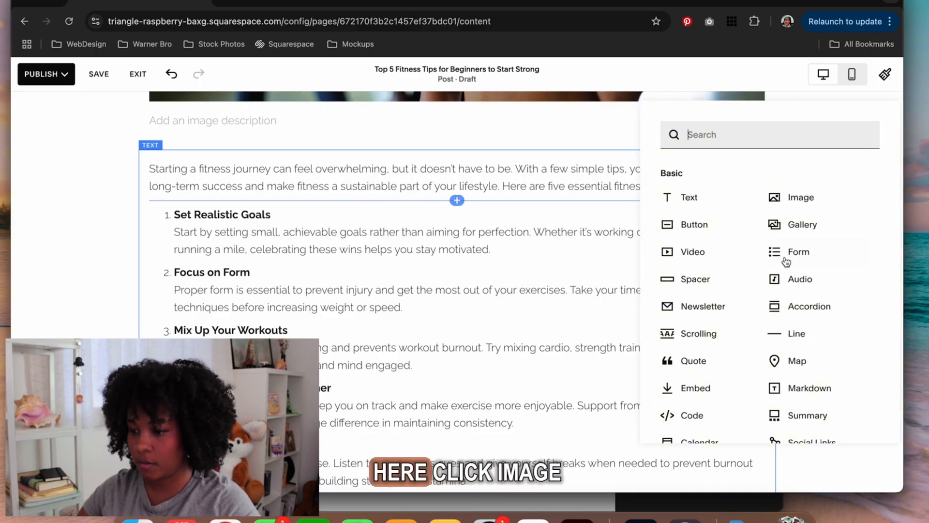
left_click(789, 199)
left_click(770, 251)
left_click(811, 277)
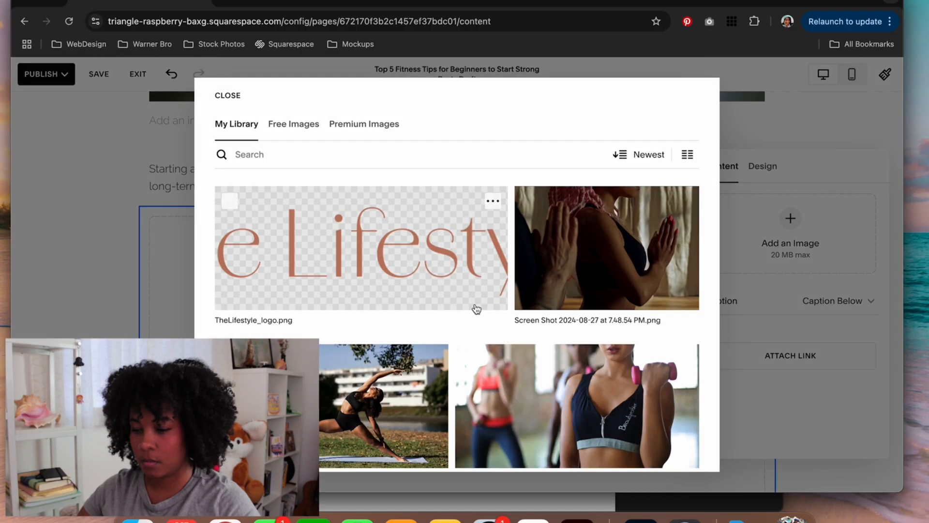
left_click(591, 270)
left_click(690, 452)
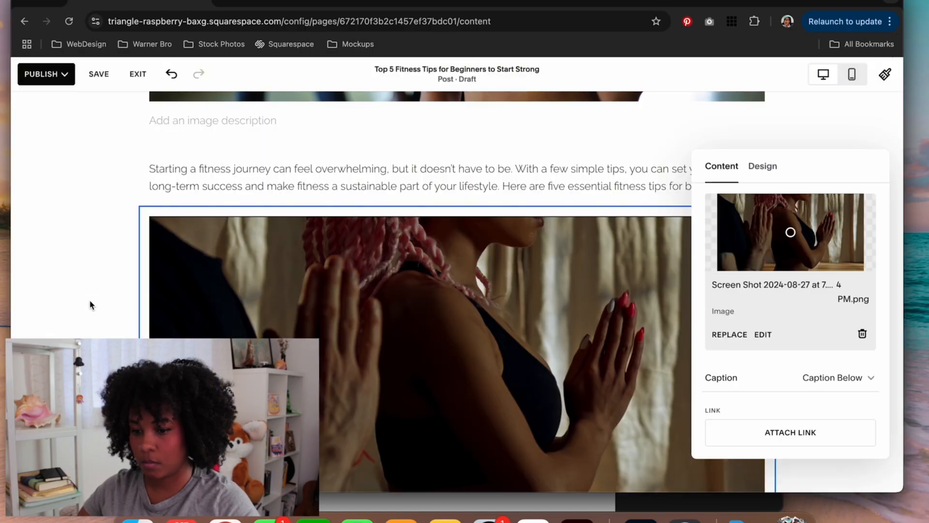
Step: Shift the second image beside the numbered tips so that the list text wraps around its right side
left_click(90, 305)
scroll(90, 305, "down", 5)
left_click_drag(344, 323, 356, 377)
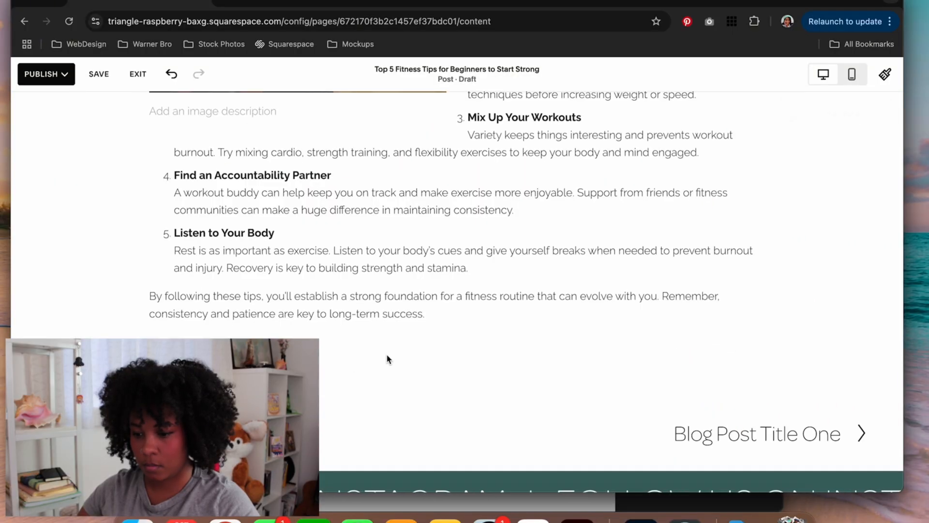
scroll(425, 326, "up", 6)
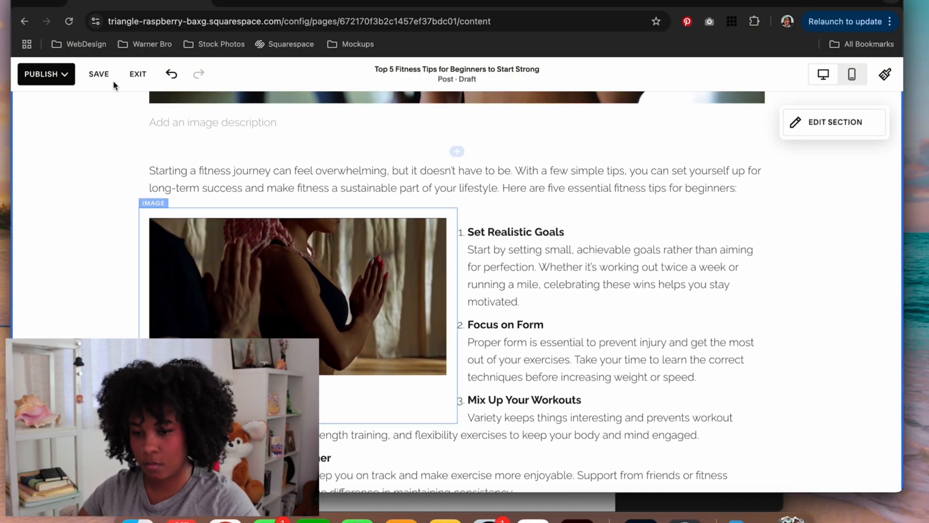
Step: Undo the repositioning and insertion of the second image
left_click(169, 74)
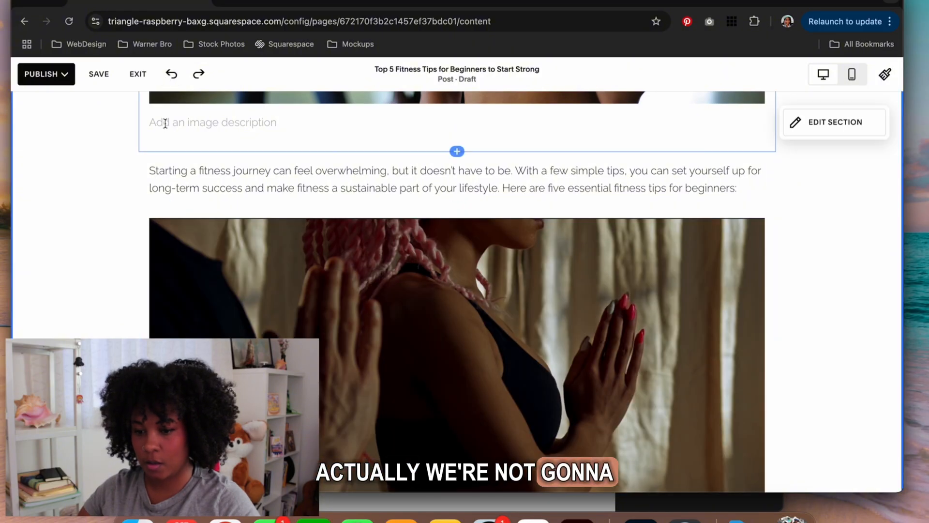
left_click(172, 74)
left_click(172, 74)
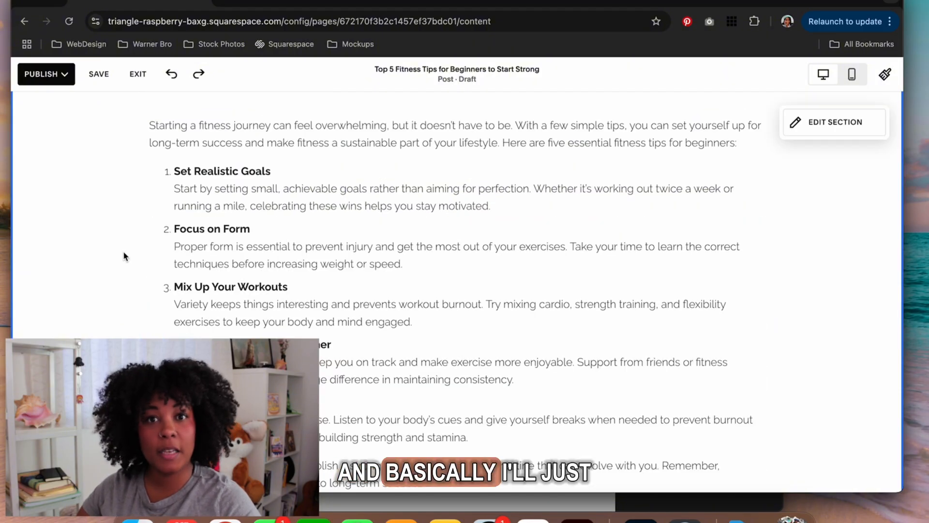
Step: Review the draft post from the image and introduction through the five tips to the closing paragraph
scroll(124, 255, "down", 3)
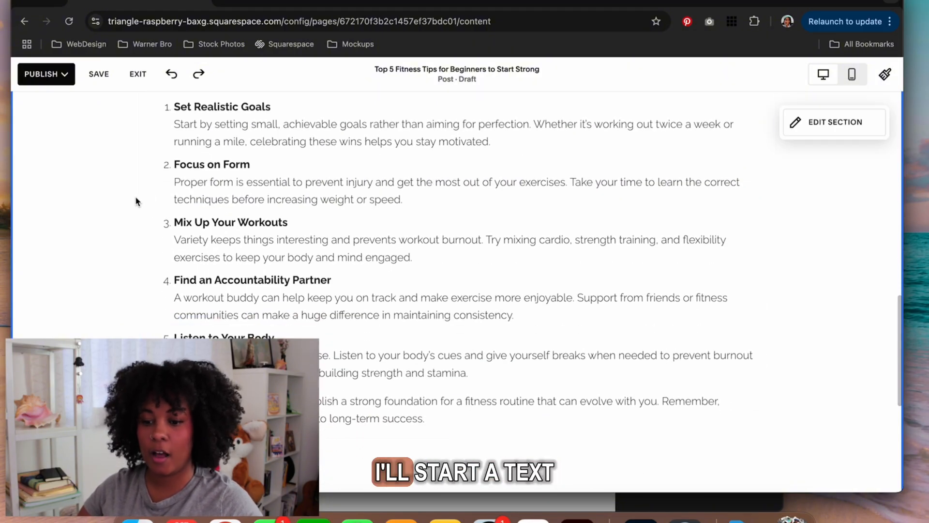
scroll(508, 311, "up", 4)
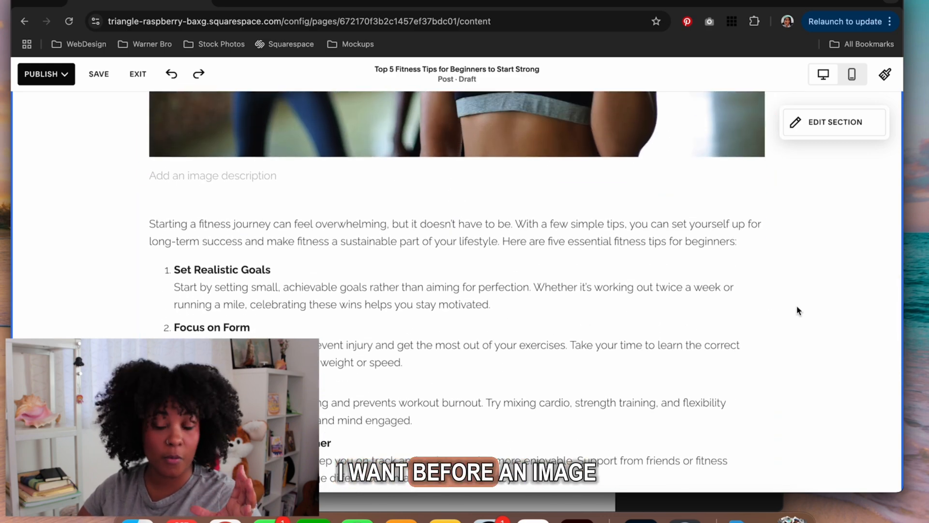
scroll(832, 314, "down", 6)
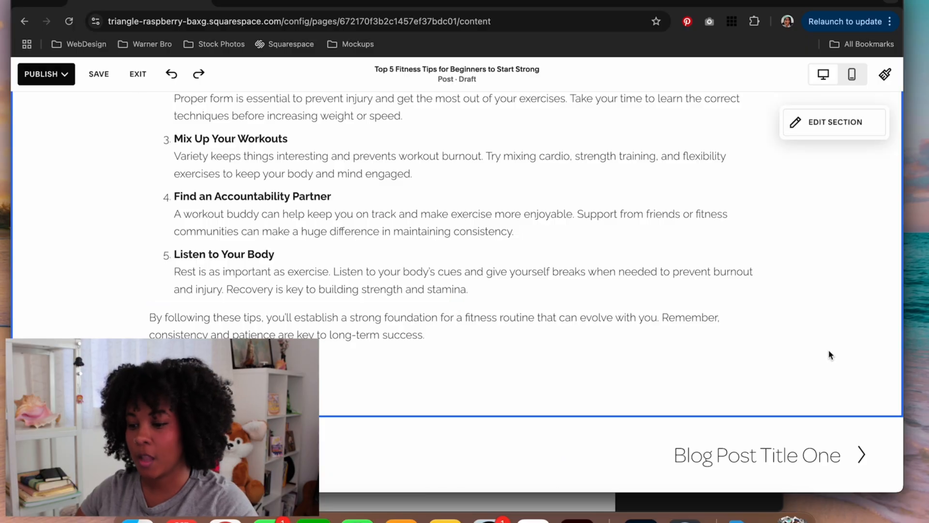
scroll(830, 355, "up", 7)
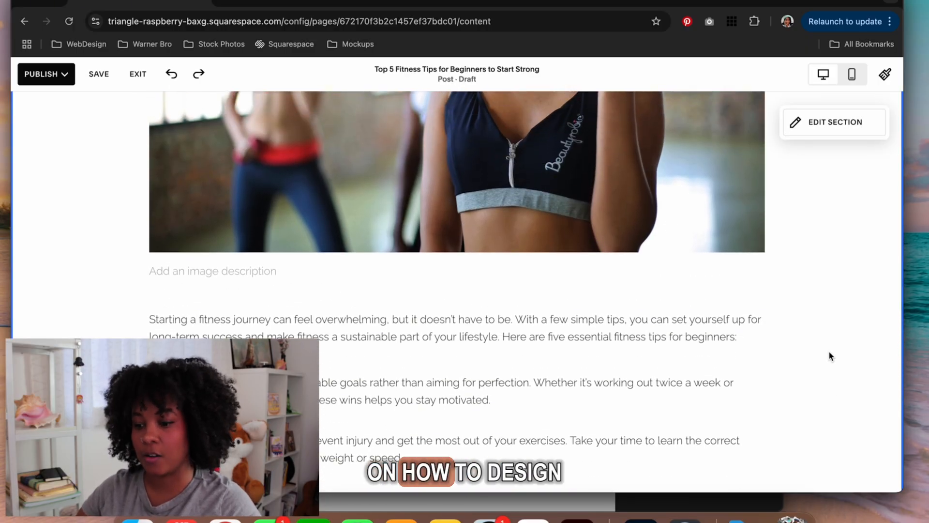
scroll(829, 355, "down", 6)
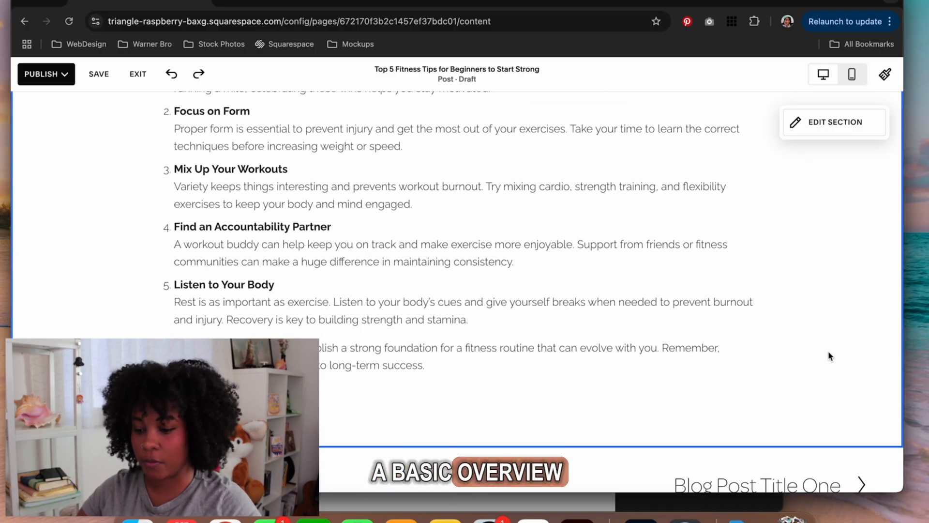
scroll(830, 356, "down", 2)
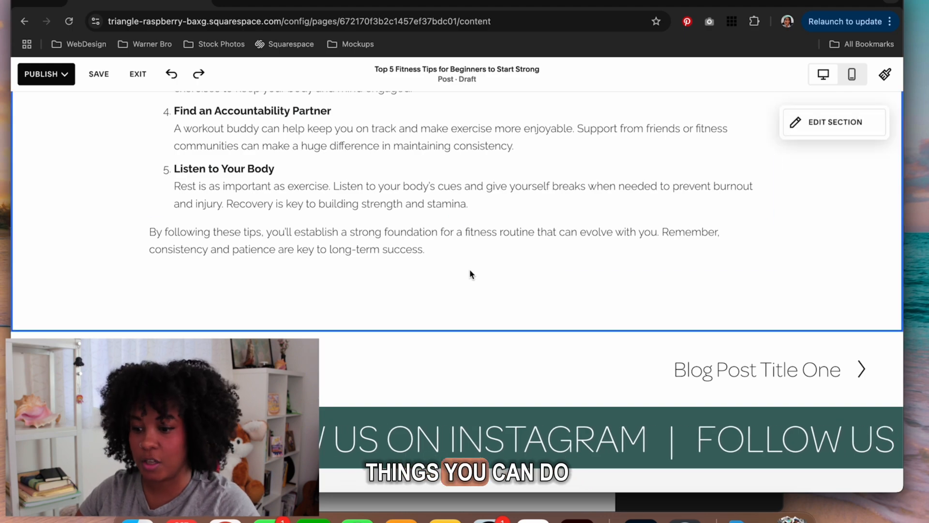
Step: Insert a newsletter sign-up block below the closing paragraph of the fitness tips post
left_click(457, 269)
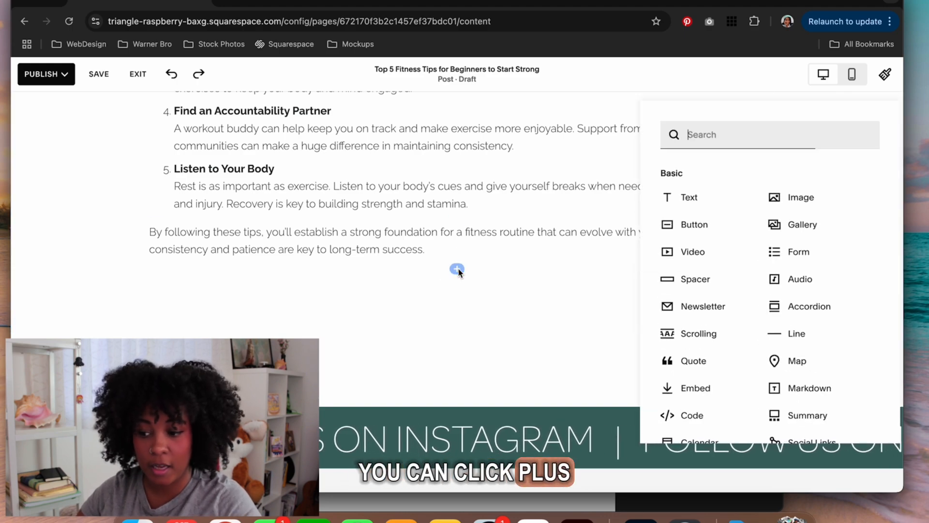
left_click(726, 311)
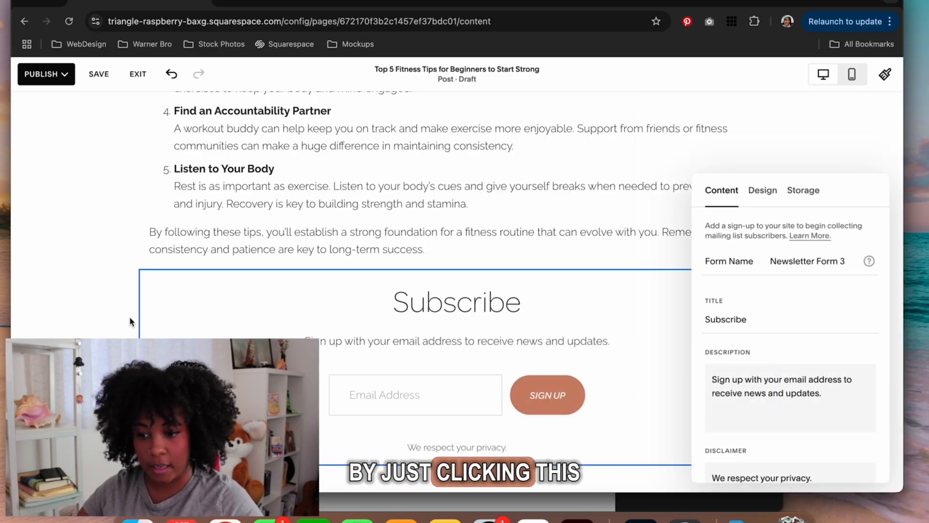
left_click(260, 320)
Step: Browse the content block types available above the newsletter block and check the next-post link and footer below the post
left_click(457, 269)
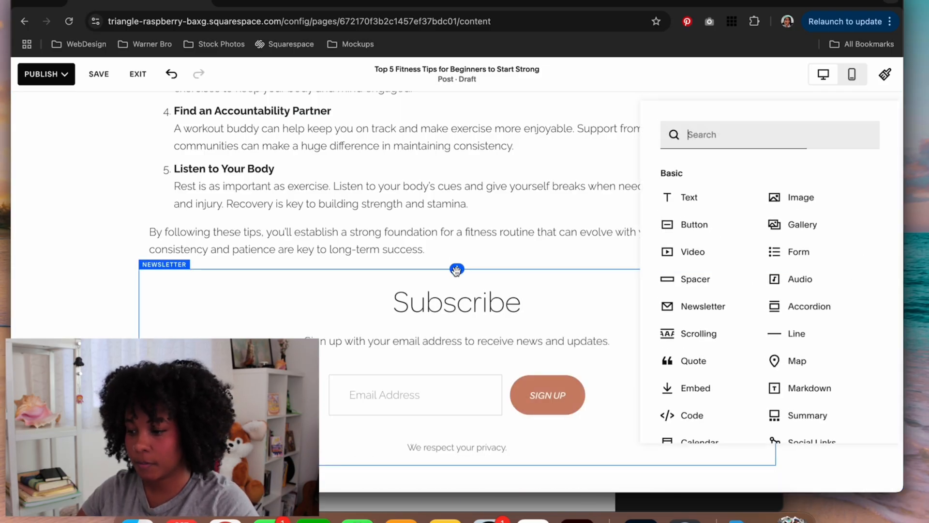
scroll(809, 300, "down", 4)
scroll(811, 358, "up", 1)
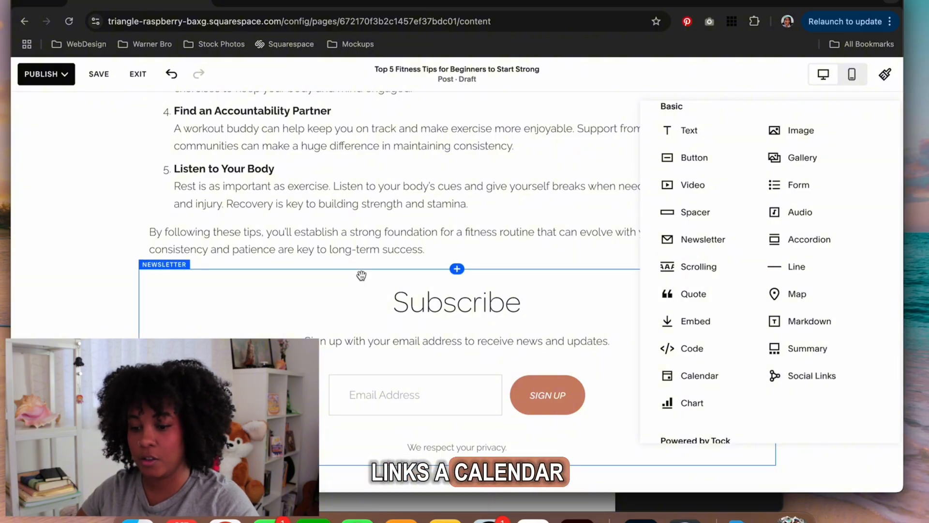
left_click(95, 307)
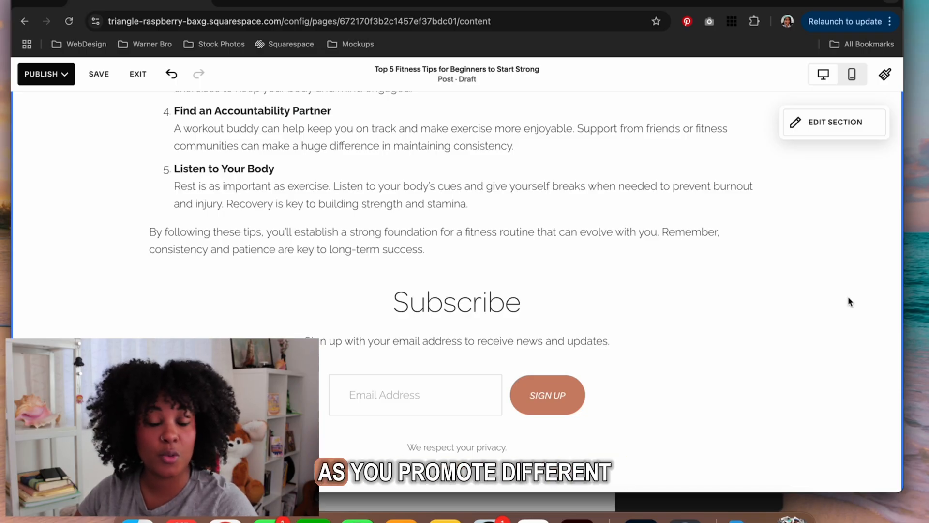
scroll(821, 314, "down", 10)
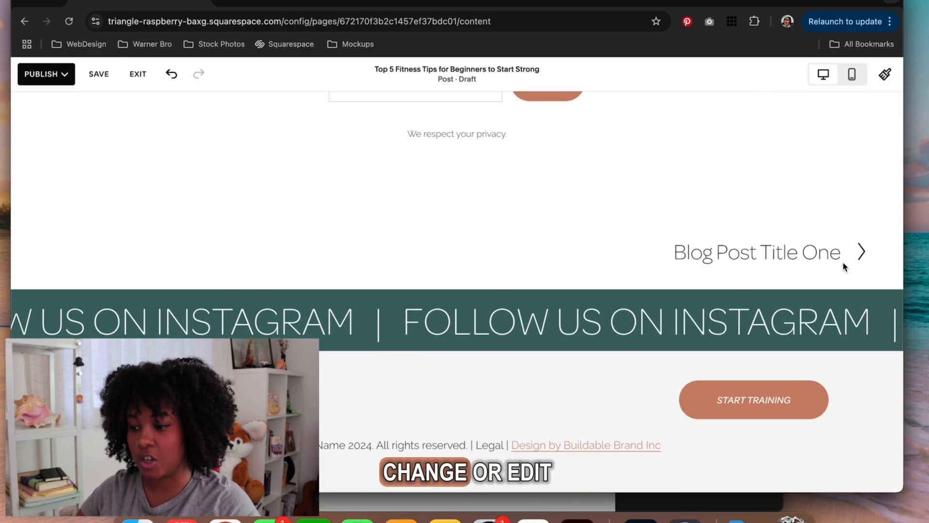
scroll(840, 253, "up", 2)
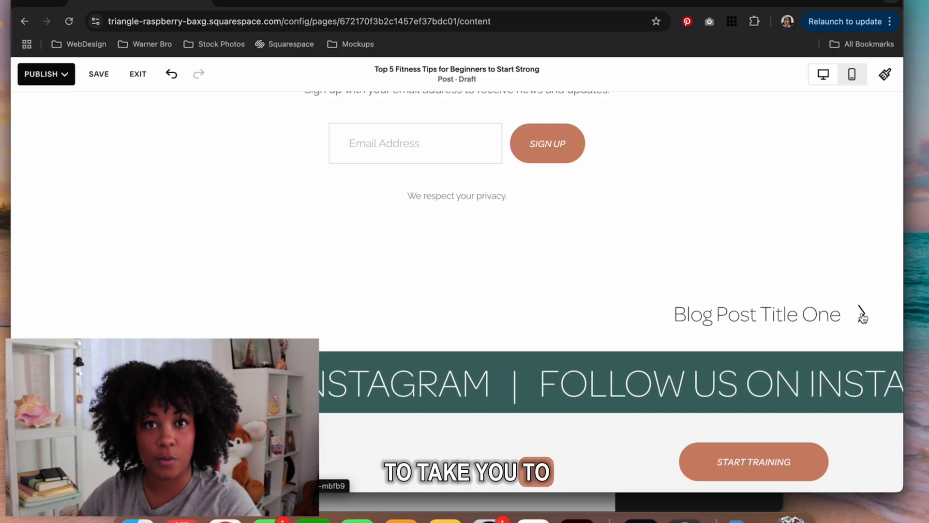
scroll(523, 223, "up", 3)
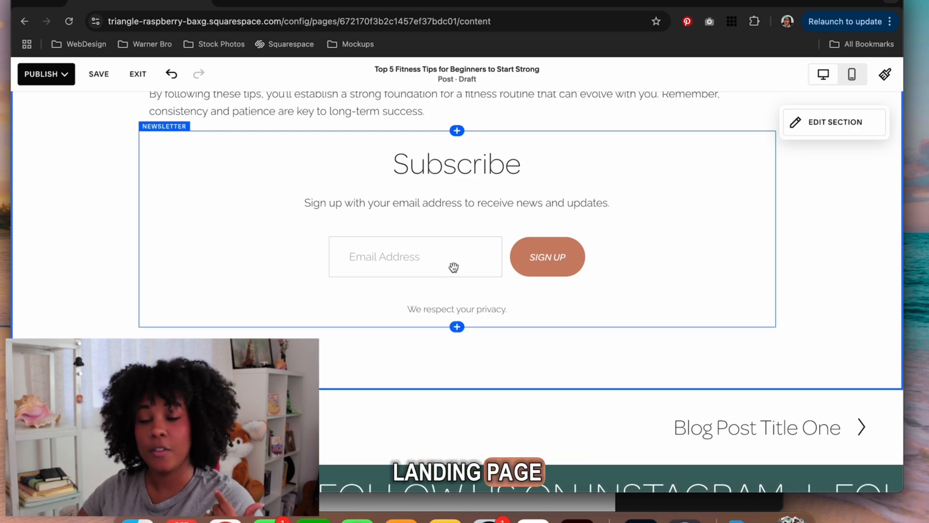
Step: Insert a button block between the closing paragraph and the newsletter block, with the text "Return to Blog List"
left_click(457, 131)
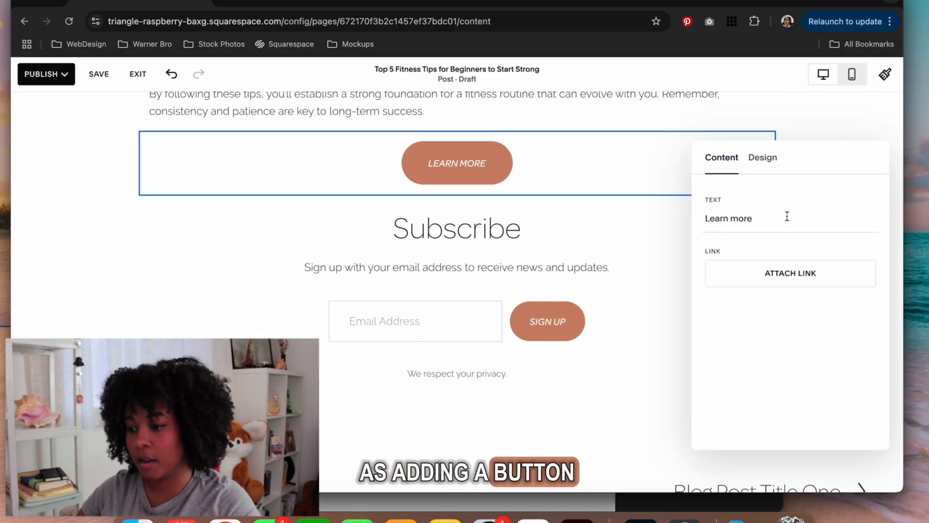
left_click_drag(789, 215, 660, 218)
type("Ret")
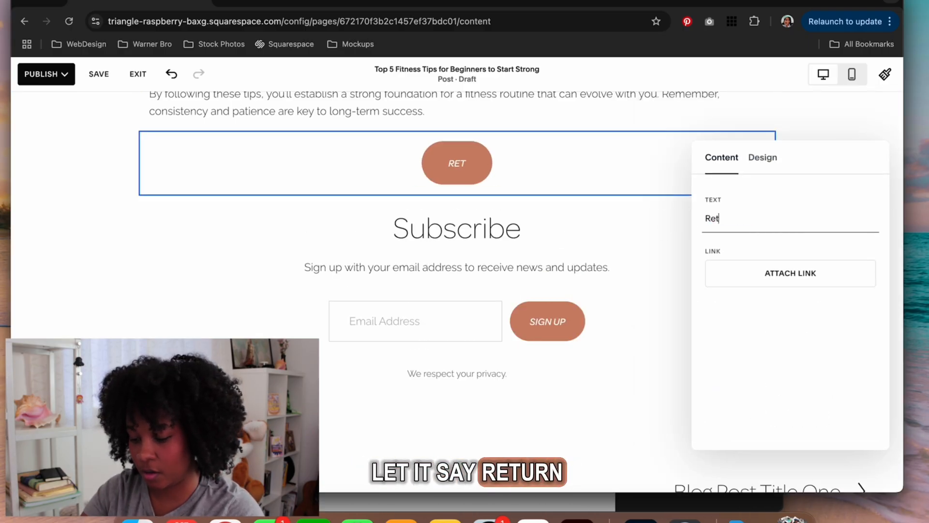
type("urn to Blog List")
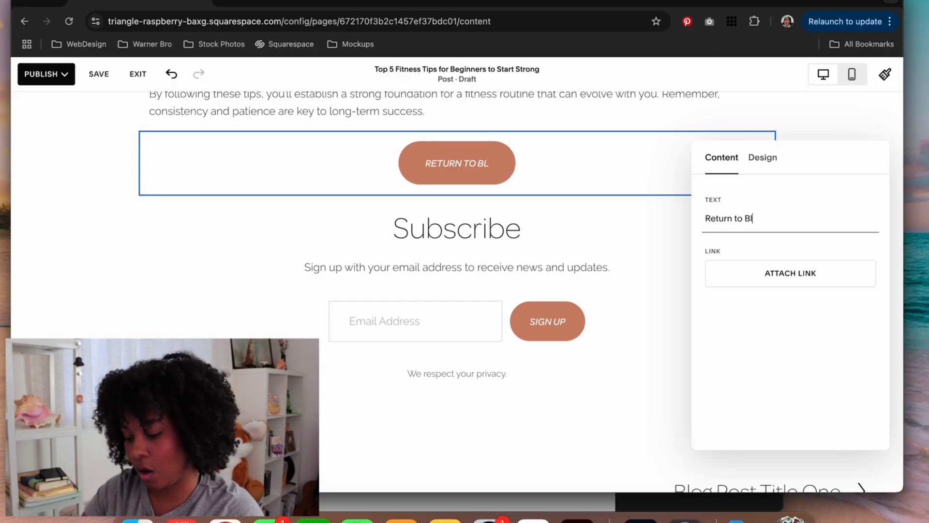
Step: Link the Return to Blog List button to the Blog page (/blog) and save the post
left_click(761, 283)
scroll(596, 358, "down", 5)
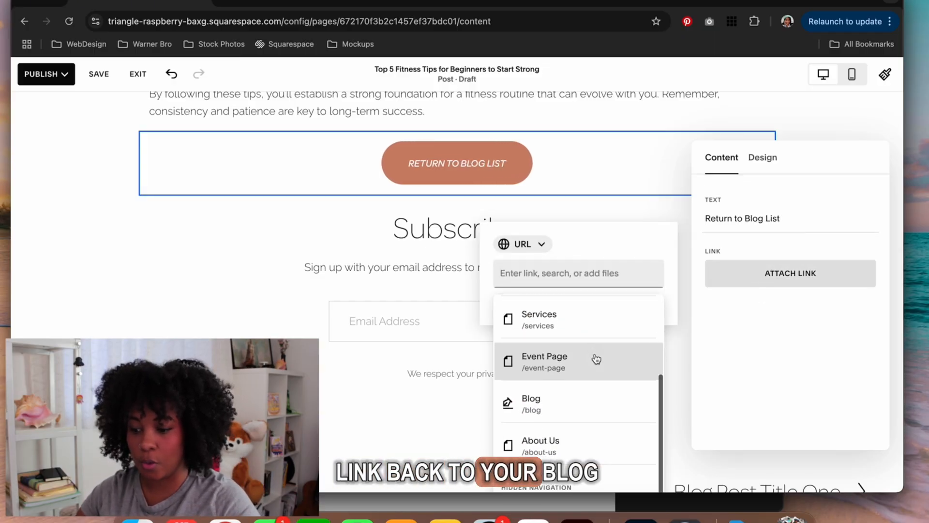
left_click(591, 344)
left_click(221, 276)
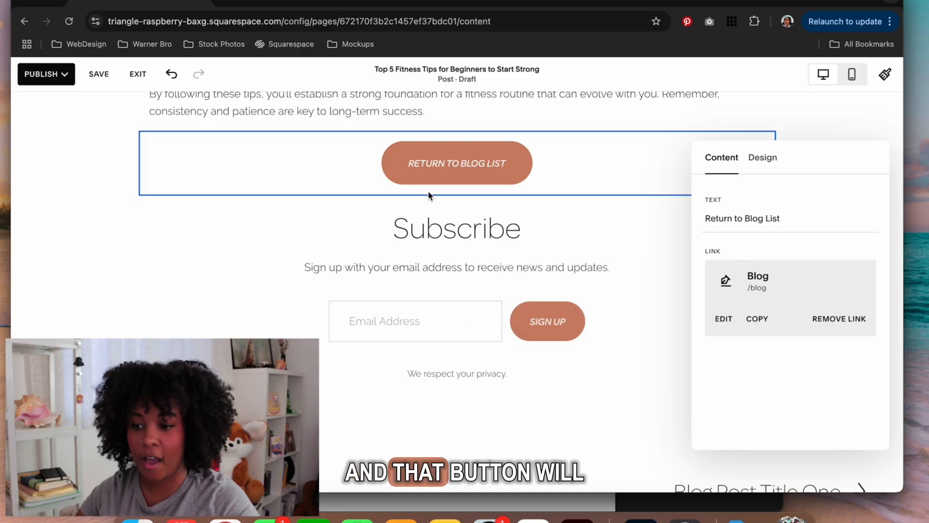
left_click(263, 258)
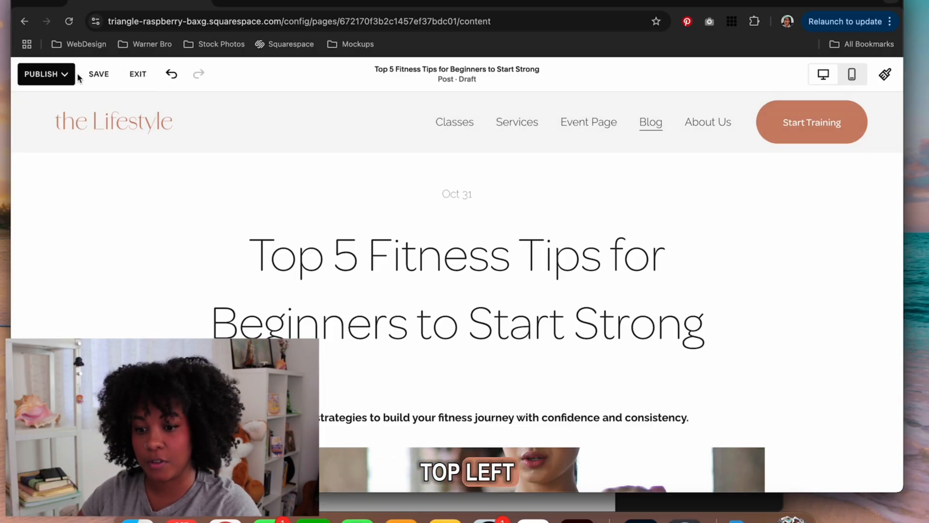
left_click(107, 77)
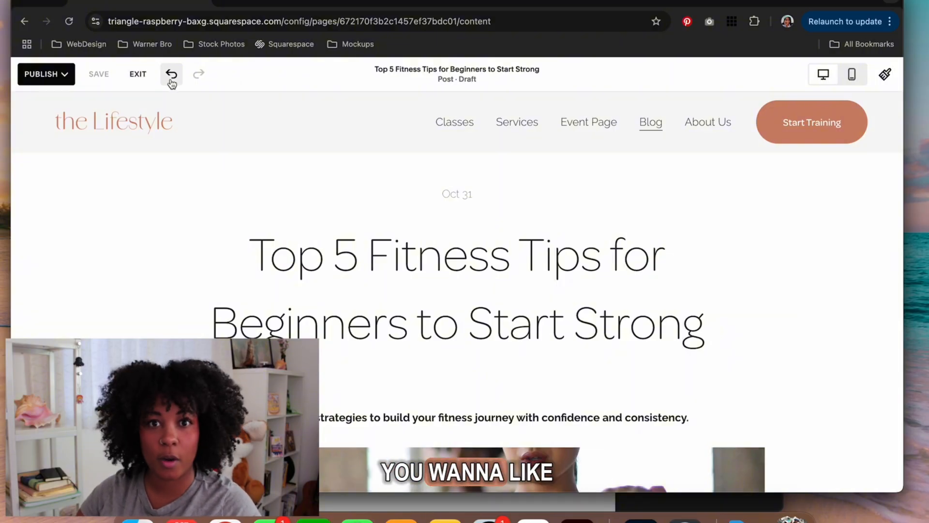
Step: Schedule the post for publication on November 13, 2024 at 10:00am
left_click(62, 75)
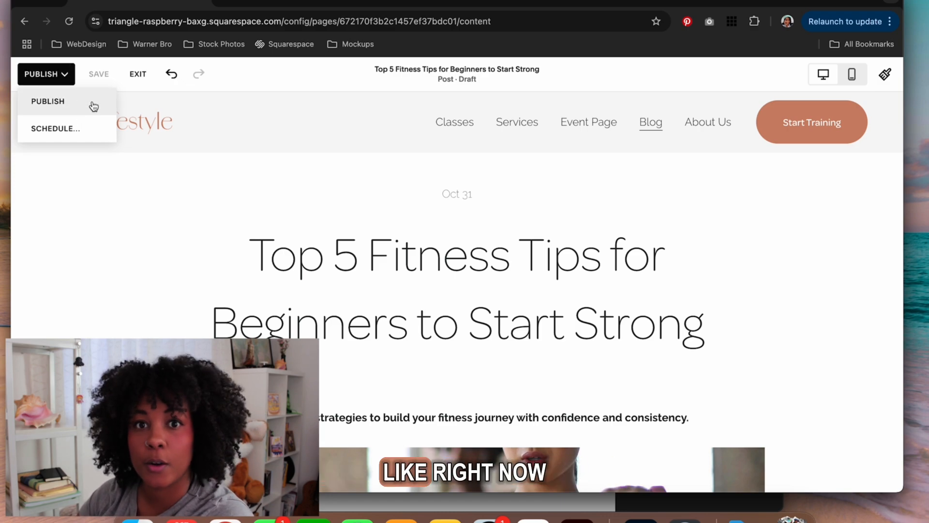
left_click(90, 134)
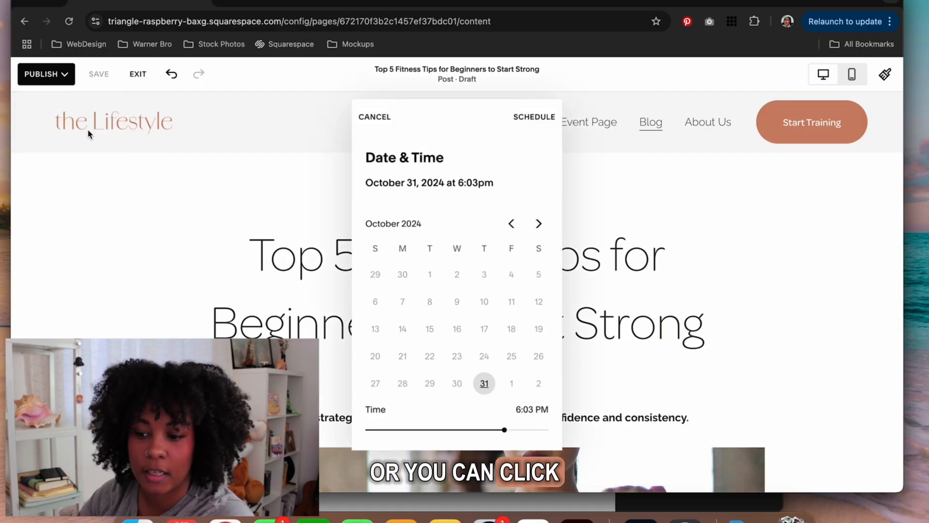
left_click(539, 223)
left_click(539, 223)
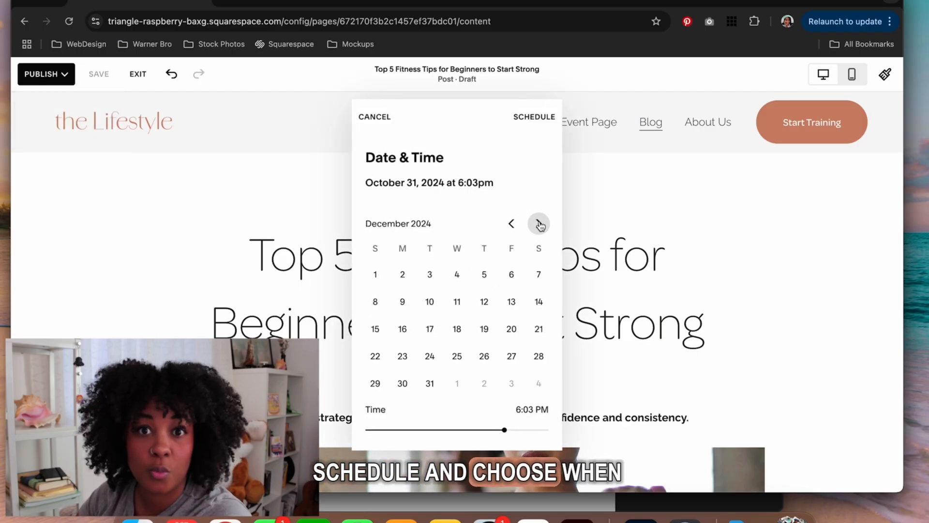
left_click(512, 224)
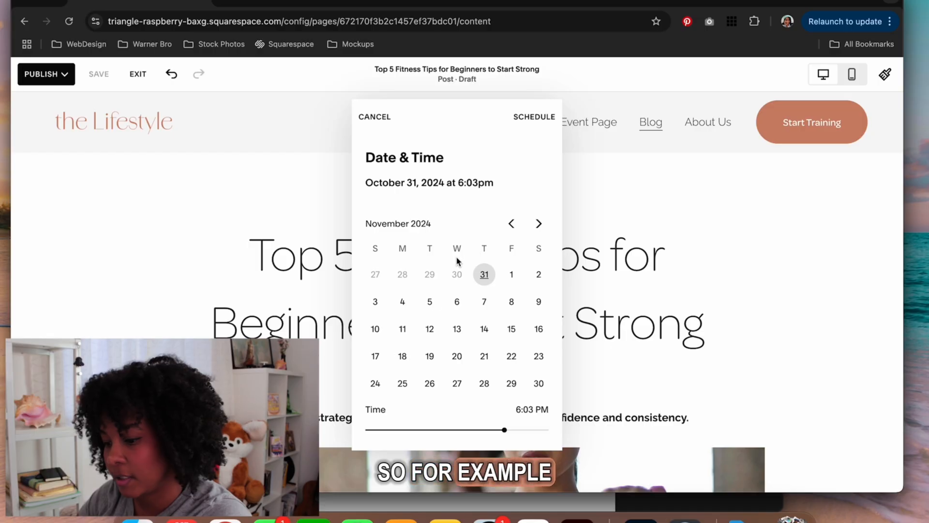
left_click(458, 332)
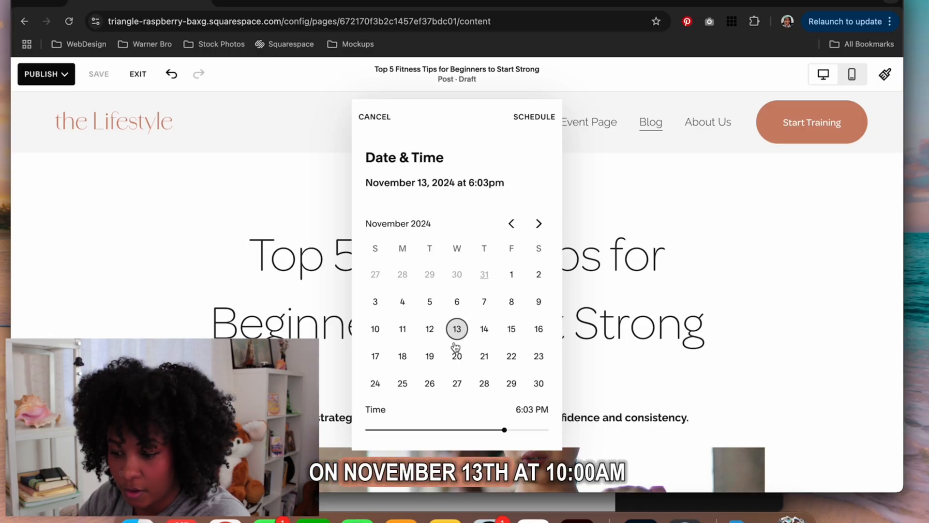
left_click_drag(432, 430, 444, 430)
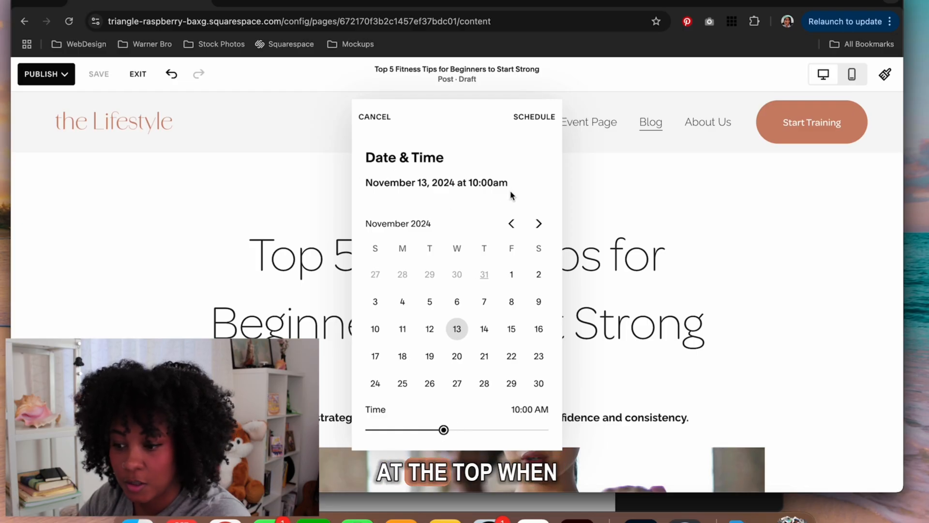
left_click(534, 118)
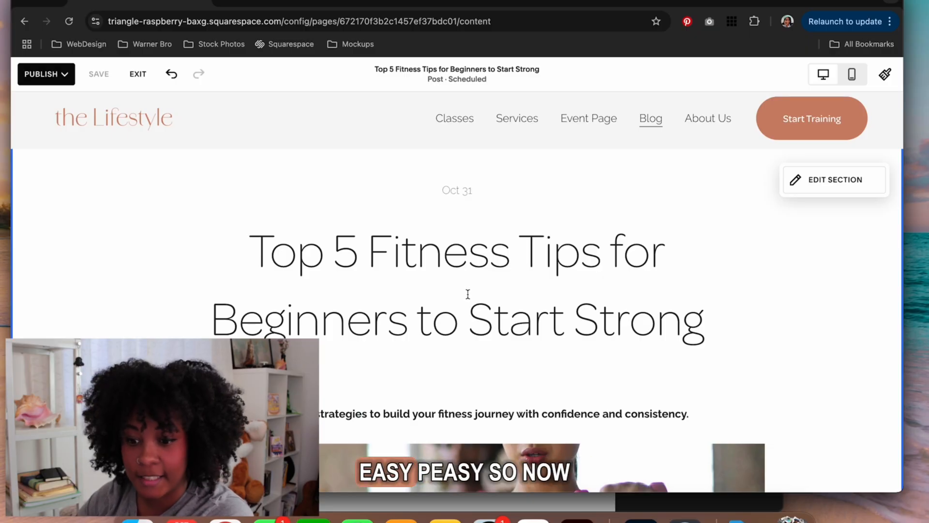
Step: Exit the post editor and review the scheduled post in both desktop and mobile view
left_click(138, 74)
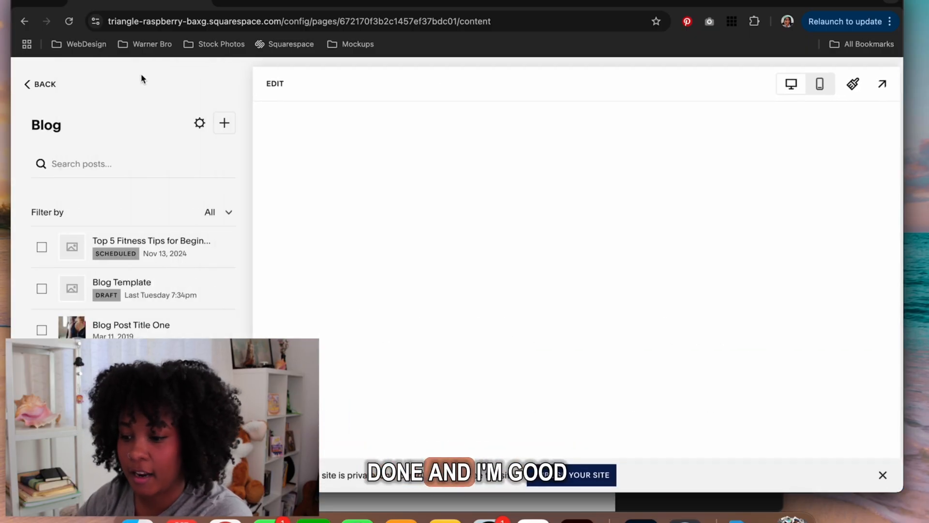
scroll(413, 249, "down", 10)
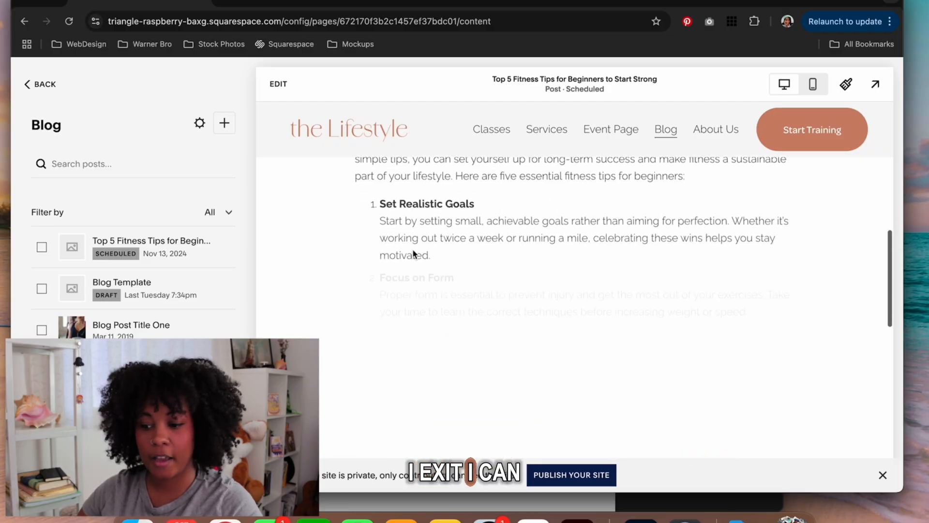
scroll(414, 251, "down", 5)
scroll(412, 251, "up", 15)
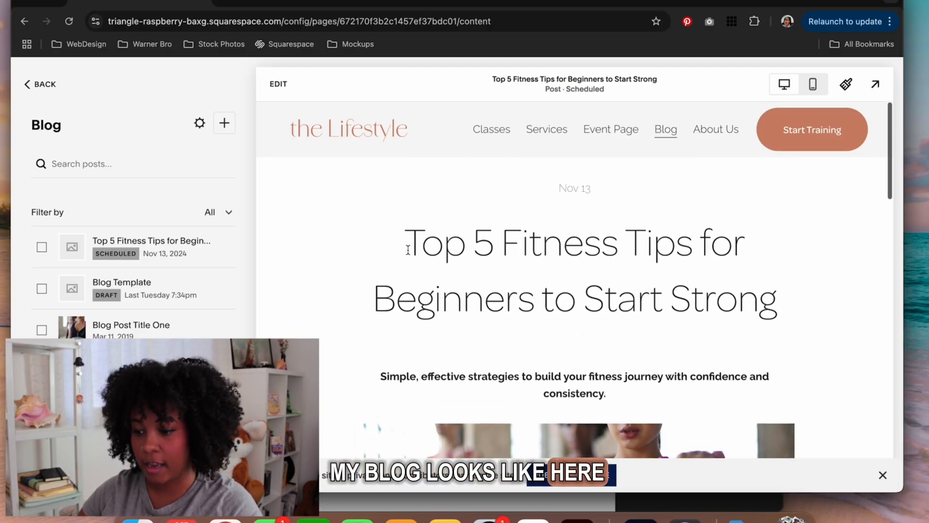
left_click(814, 85)
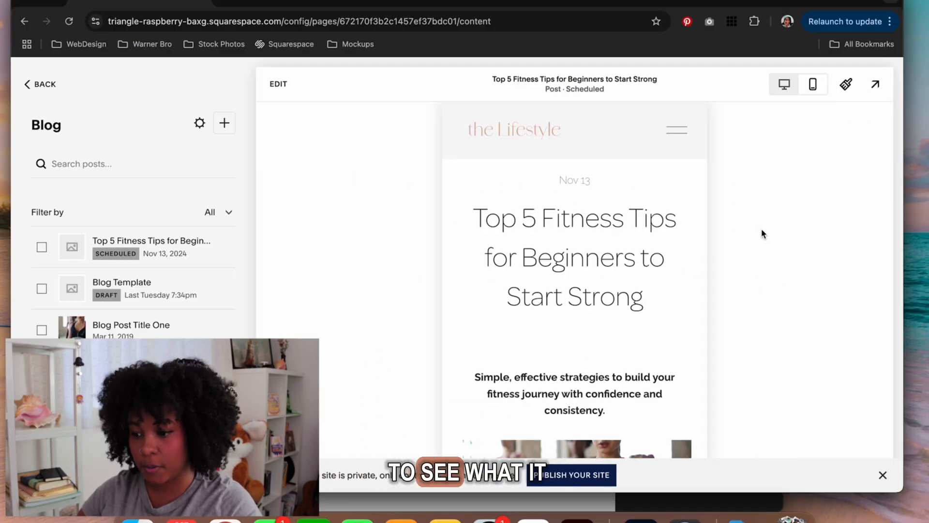
scroll(762, 234, "down", 8)
scroll(762, 232, "up", 10)
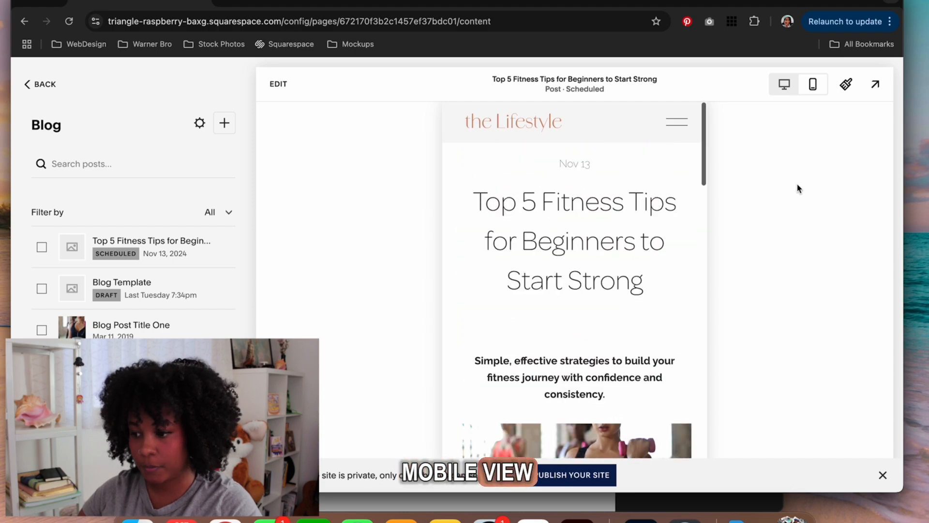
left_click(785, 87)
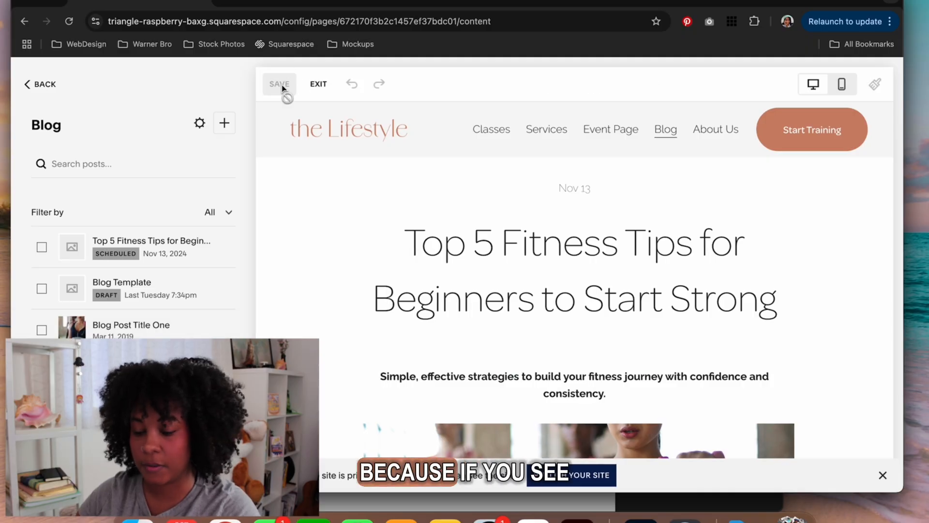
Step: Publish the scheduled fitness tips post and dismiss the sharing dialog
left_click(278, 85)
left_click(51, 75)
left_click(43, 100)
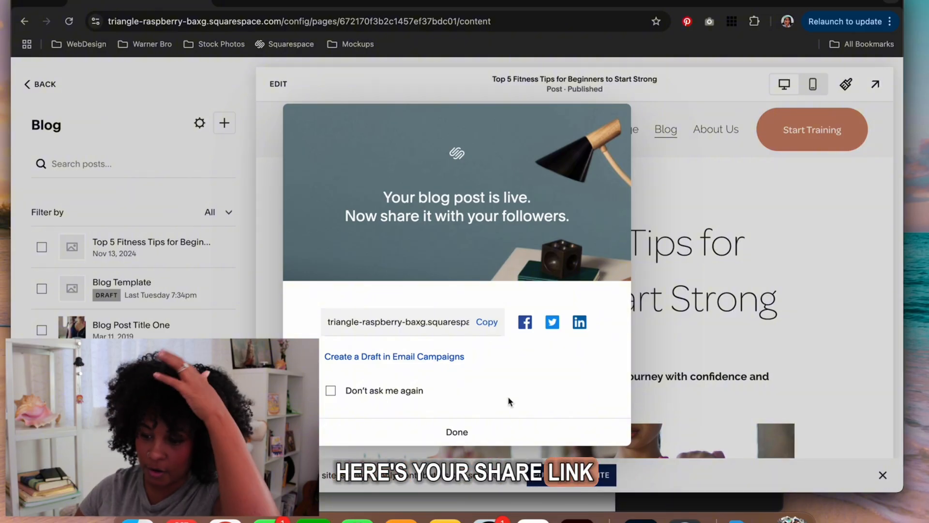
left_click(468, 430)
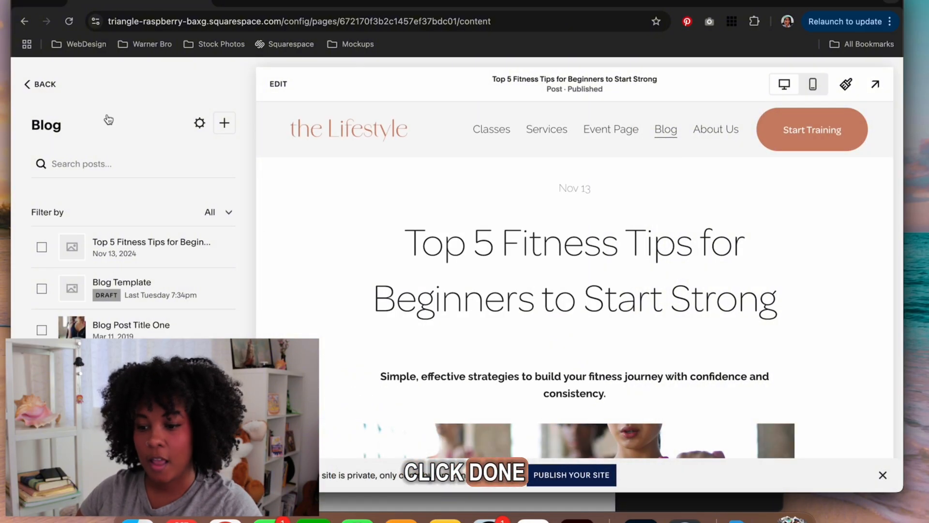
Step: Check the fitness tips post's thumbnail on the blog overview page, and open that post's settings from the blog content list
left_click(25, 86)
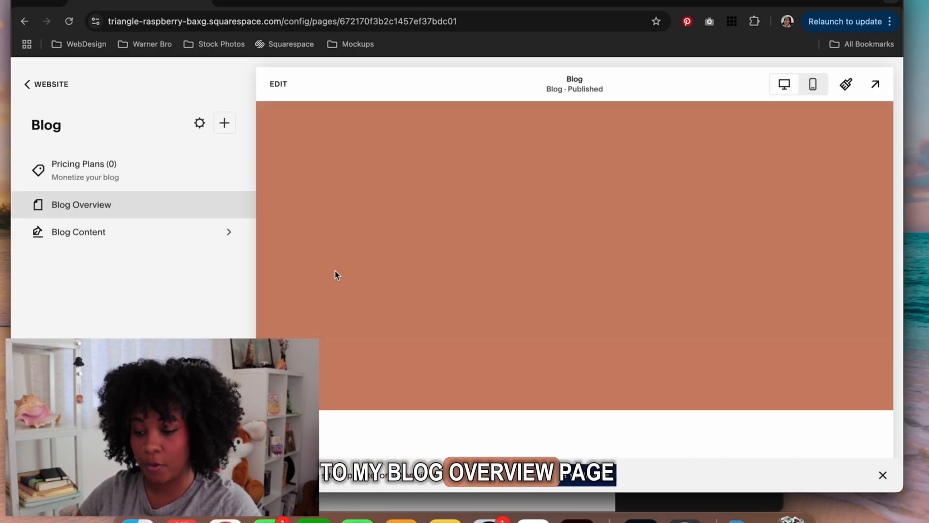
scroll(337, 275, "down", 7)
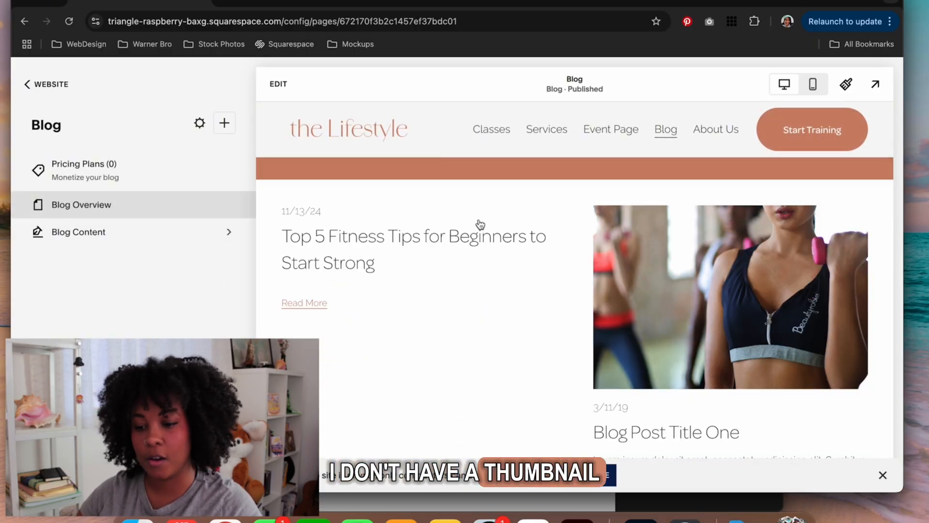
left_click(73, 235)
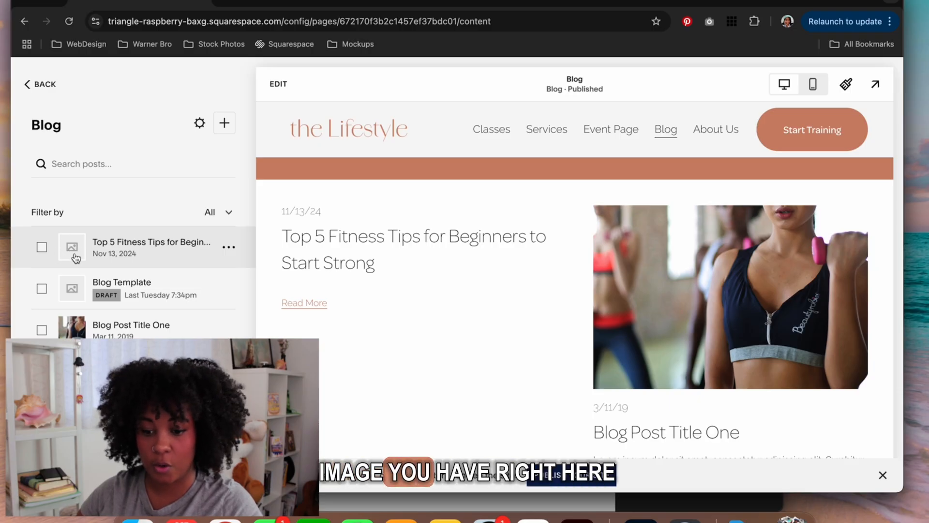
left_click(232, 250)
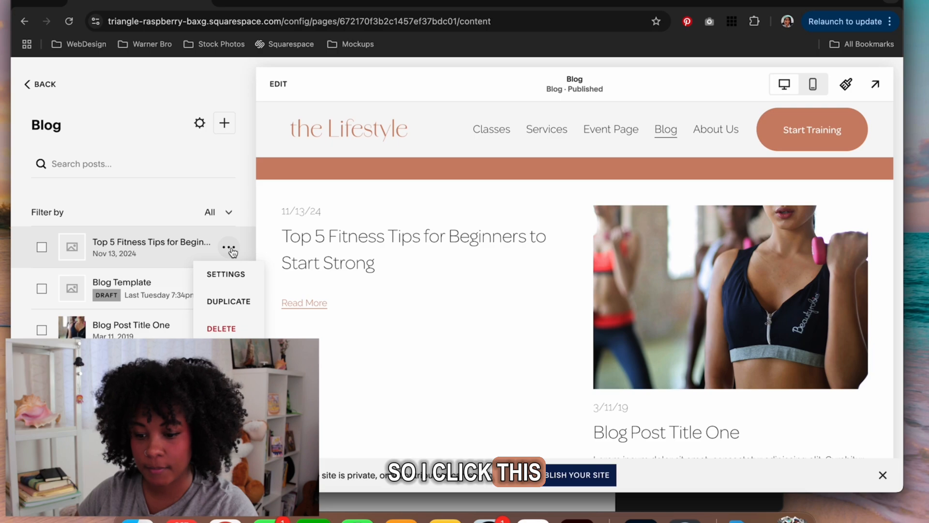
left_click(230, 273)
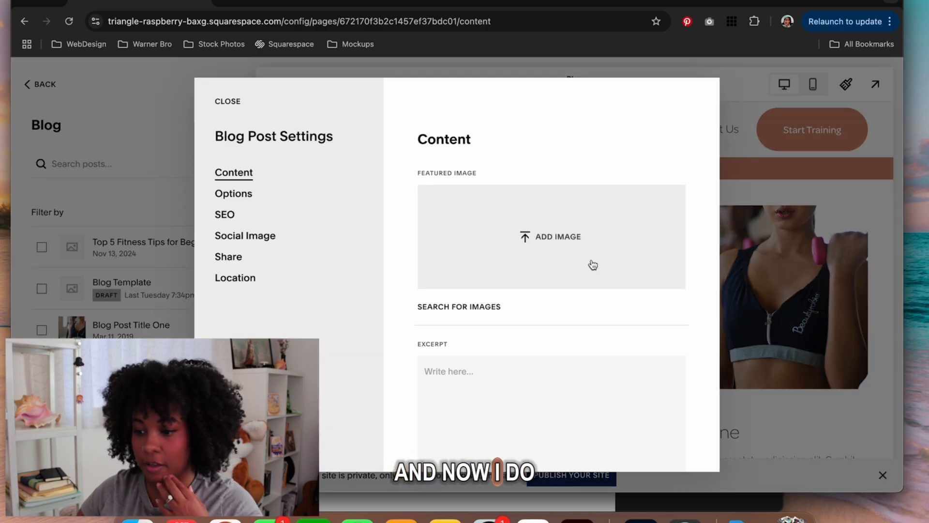
Step: Upload Events.jpg from Products > Website Templates > The Lifestyle > BuildFiles as the post's featured image
left_click(567, 239)
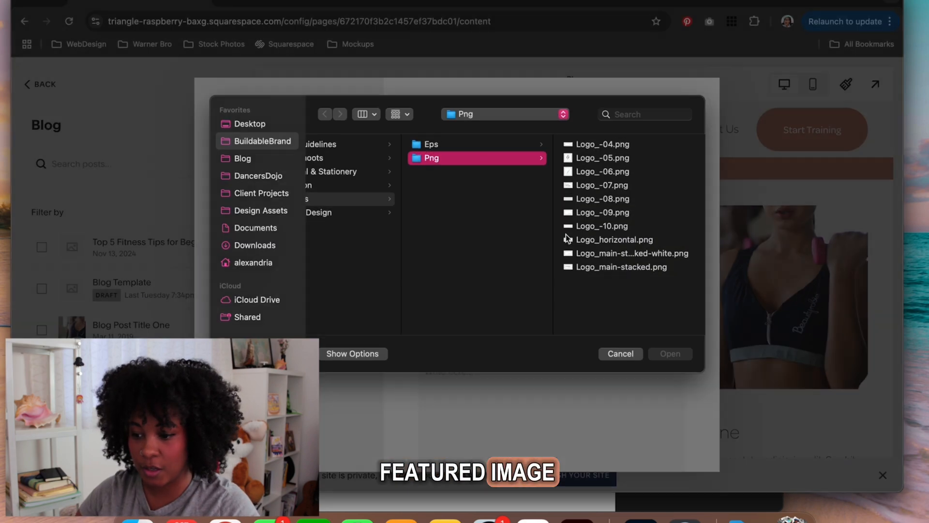
scroll(423, 203, "left", 3)
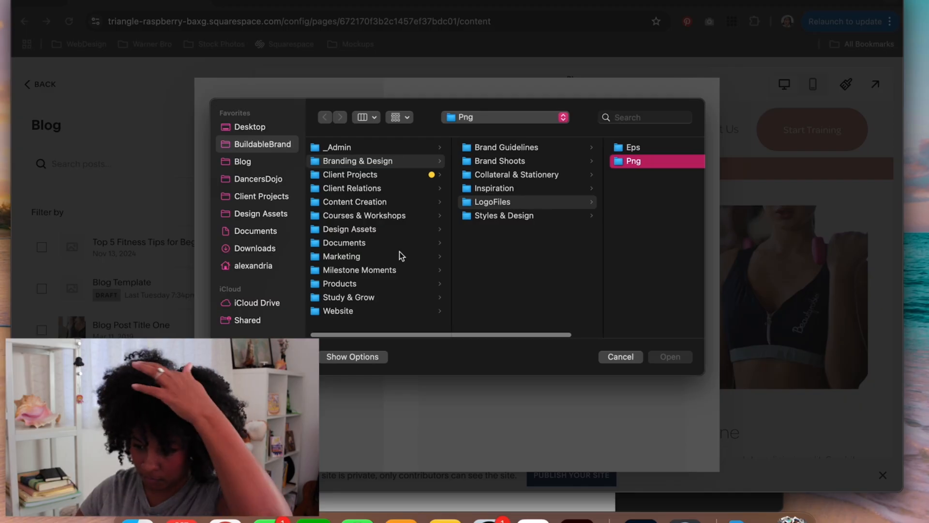
left_click(371, 313)
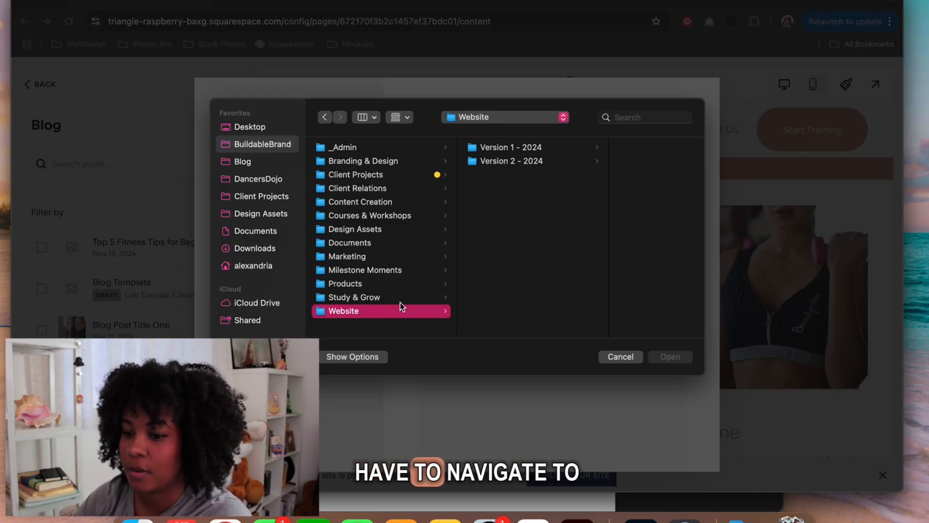
left_click(382, 285)
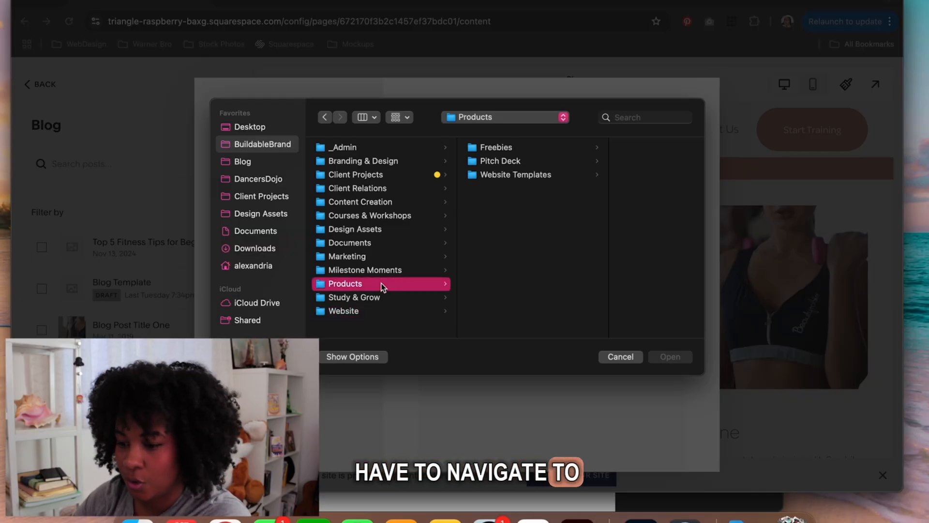
left_click(545, 177)
left_click(597, 189)
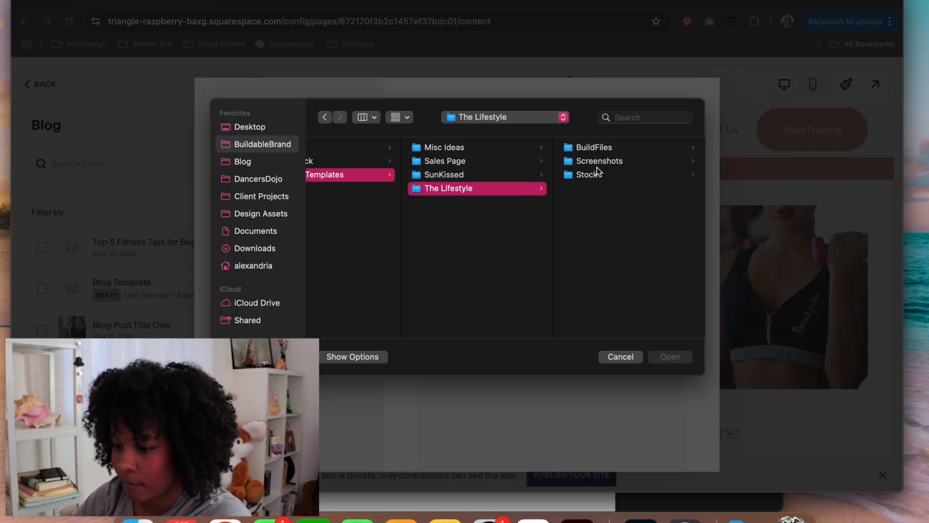
left_click(598, 148)
left_click(599, 176)
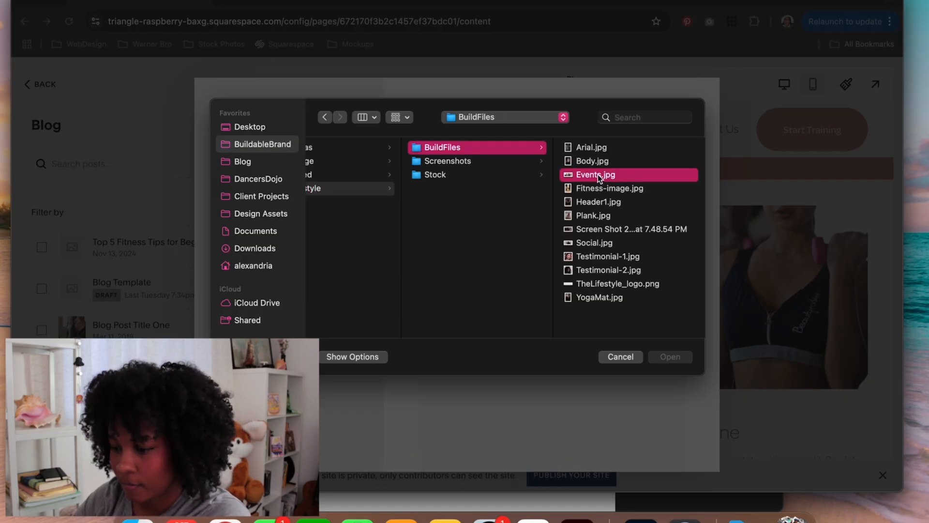
left_click(670, 356)
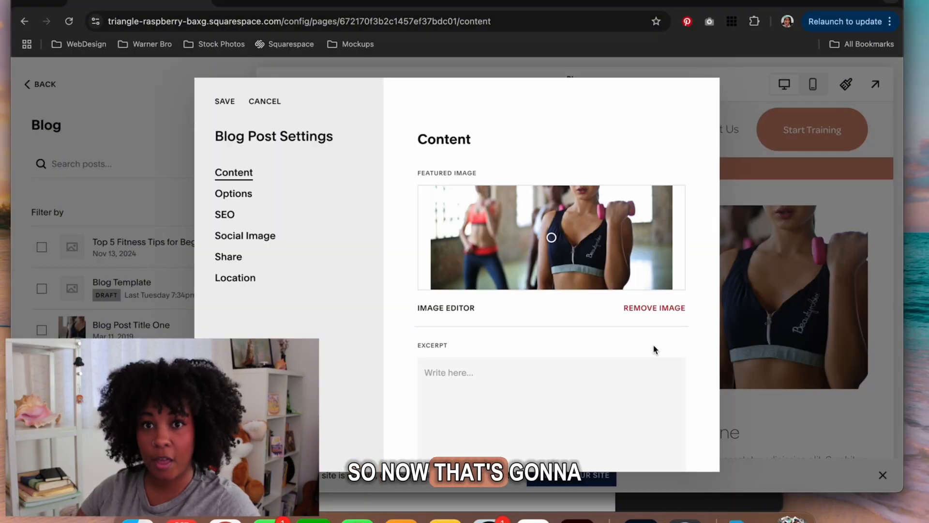
Step: Copy the excerpt paragraph beginning "Kickstart your fitness journey with these five essential tips" from the Pages draft into the post's Excerpt field
scroll(654, 350, "down", 3)
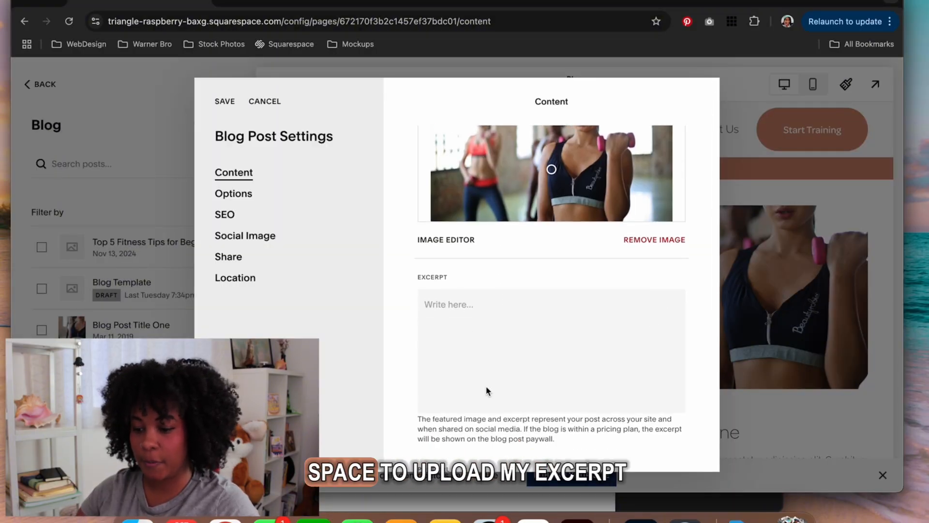
left_click(584, 505)
left_click(297, 391)
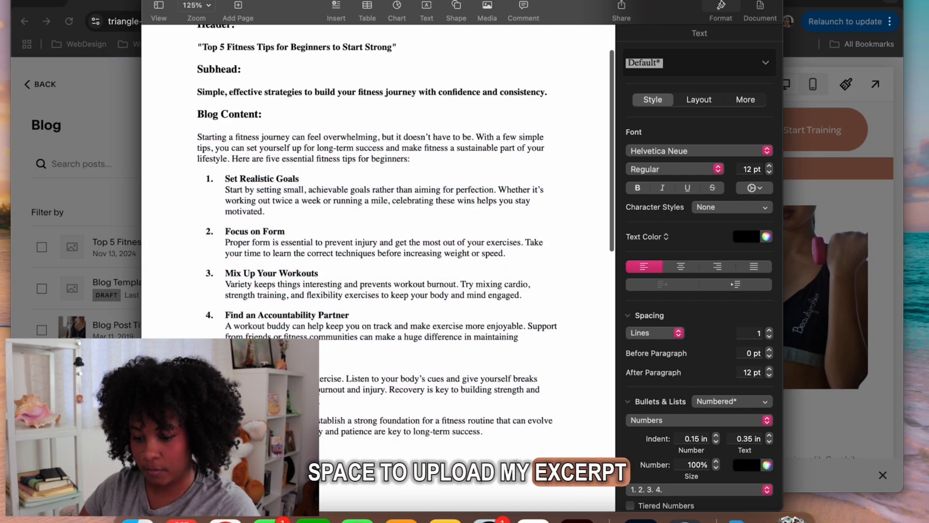
scroll(315, 396, "down", 5)
scroll(377, 242, "down", 5)
triple_click(411, 370)
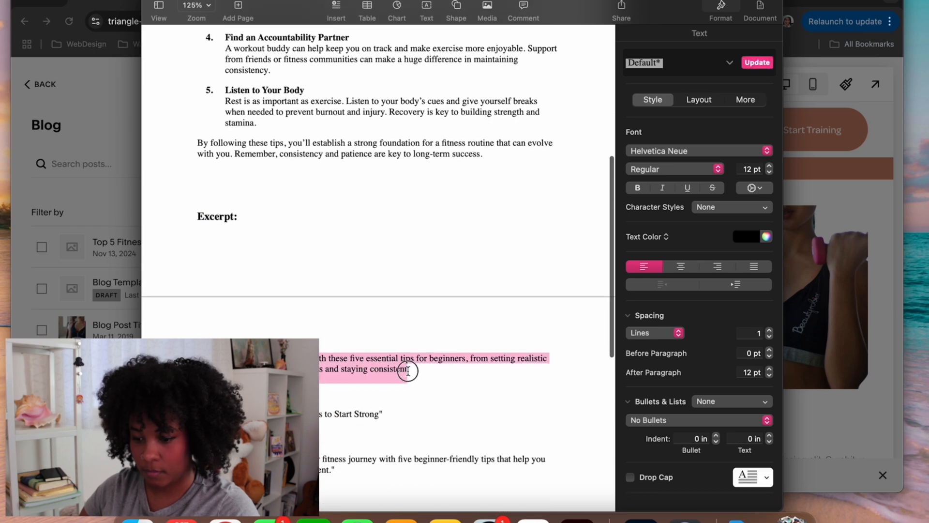
left_click(105, 177)
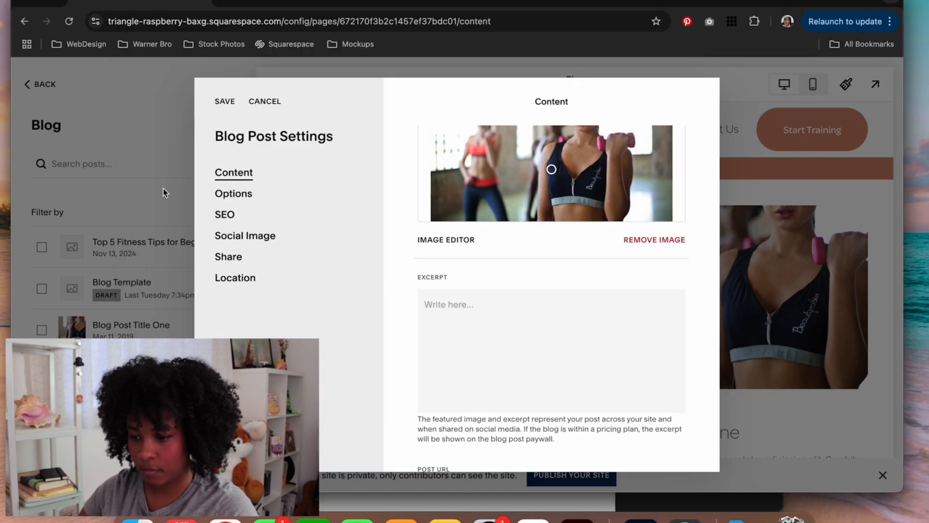
left_click(494, 309)
type("Kickstart your fitness journey with these five essential tips for beginners, from setting realistic goals to mixing up your workouts and staying consistent.")
Step: Review the post's URL, author choices, source URL and duplicate option in its content settings
scroll(473, 288, "down", 3)
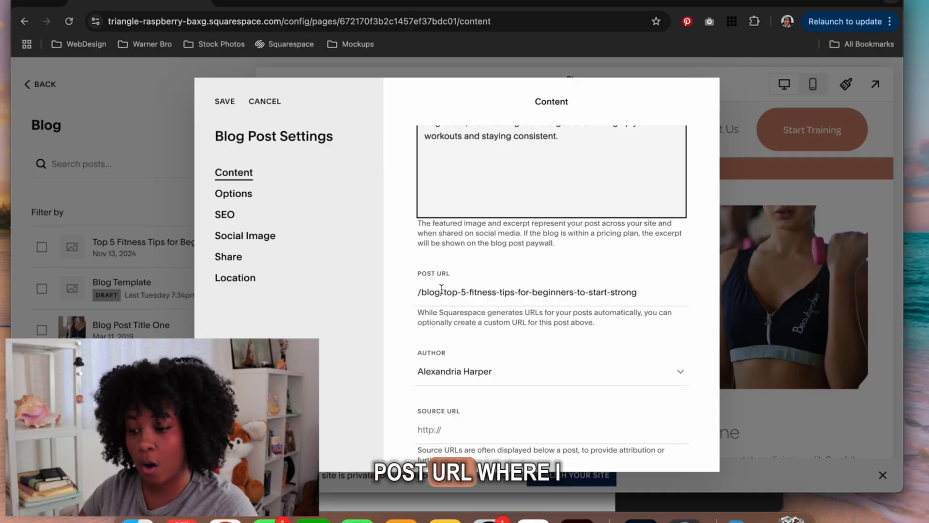
scroll(547, 370, "down", 2)
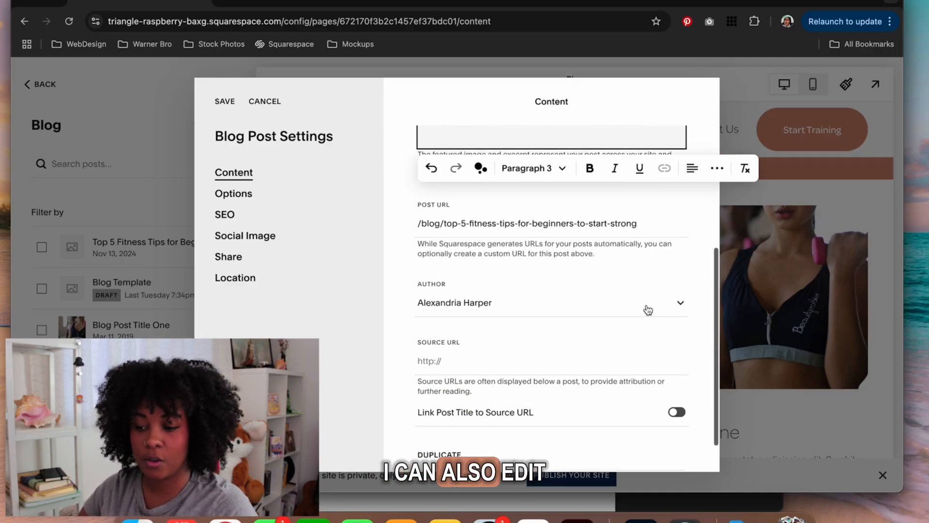
left_click(664, 306)
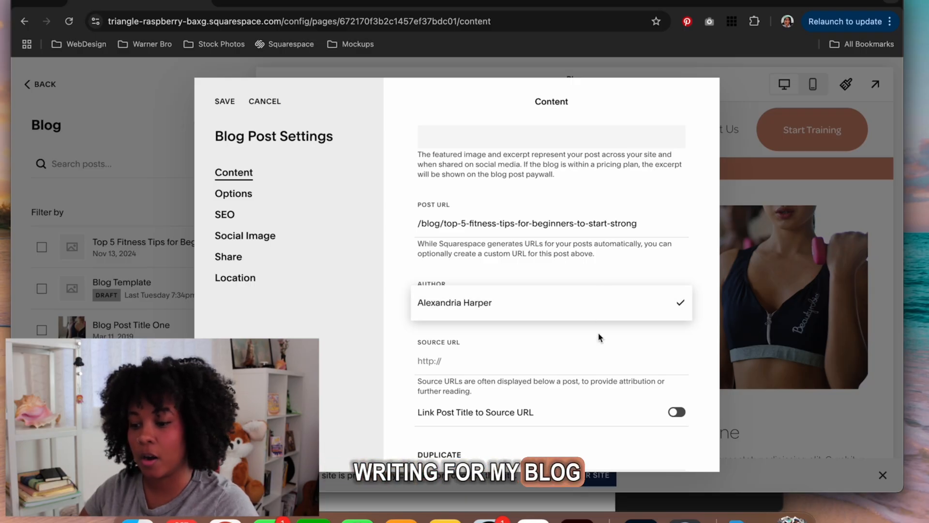
left_click(588, 348)
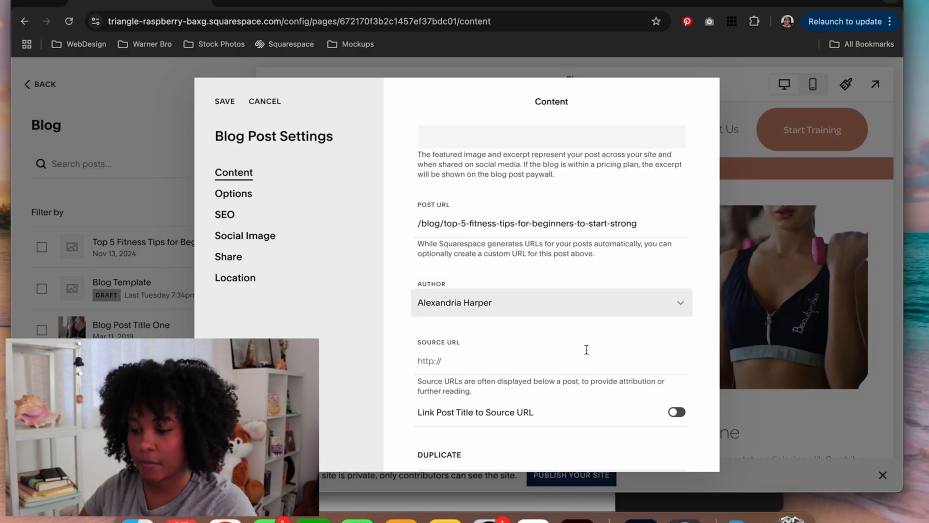
scroll(586, 351, "down", 1)
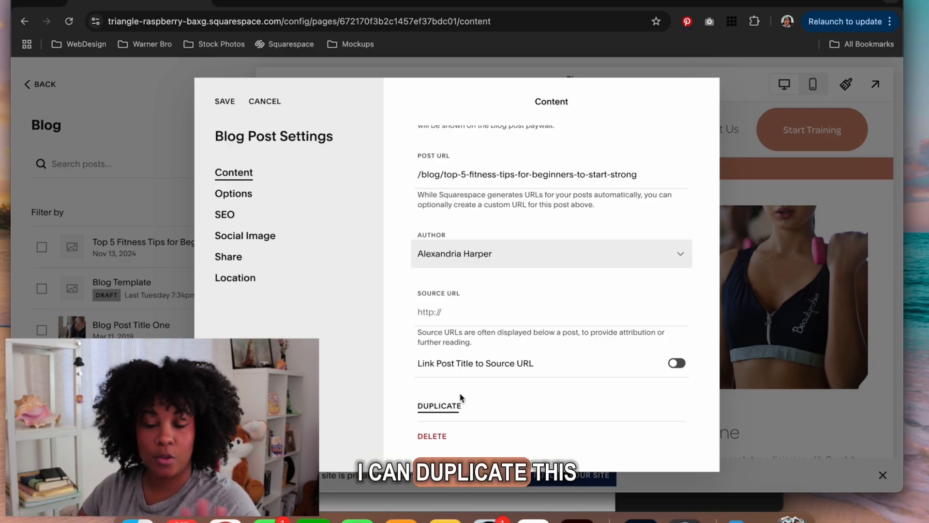
Step: In the post's options, switch comments on and back off
left_click(235, 194)
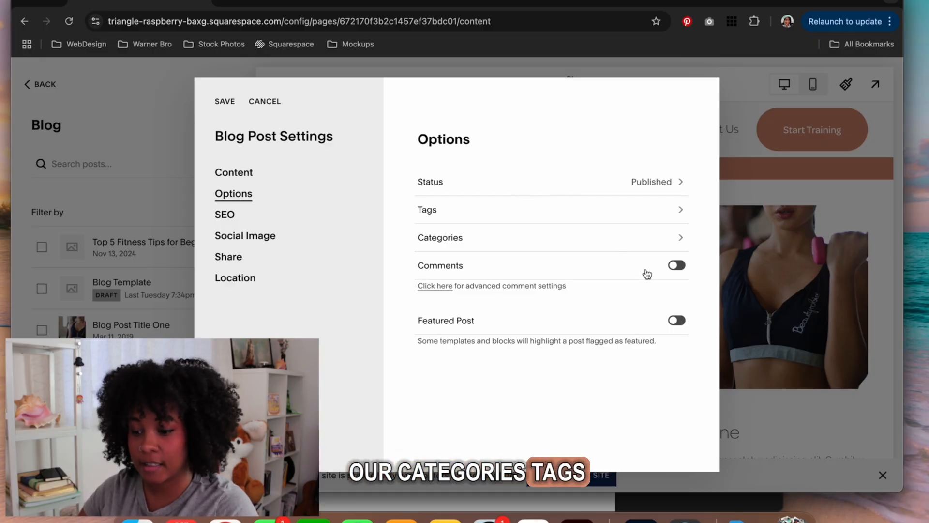
left_click(677, 268)
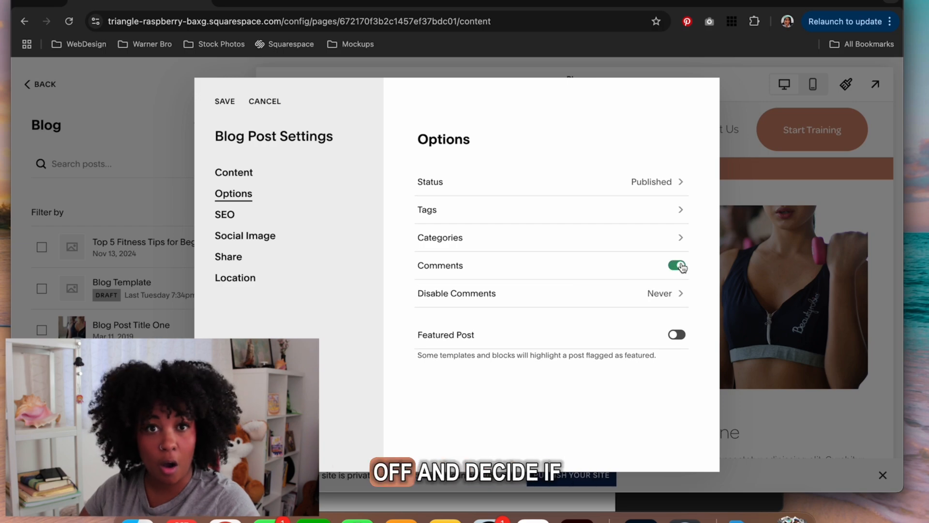
left_click(683, 267)
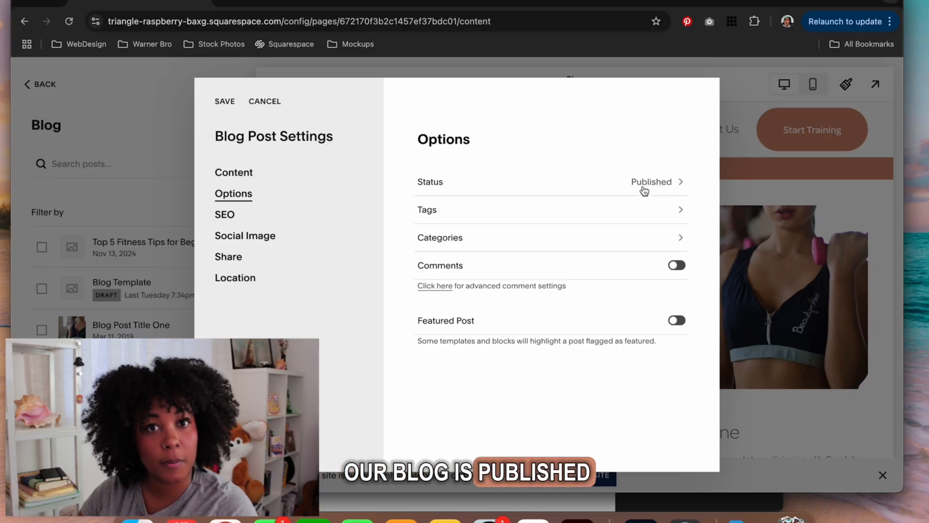
Step: Add the tags Fitness Tips and Beginner Fitness from the draft document to the post
left_click(656, 215)
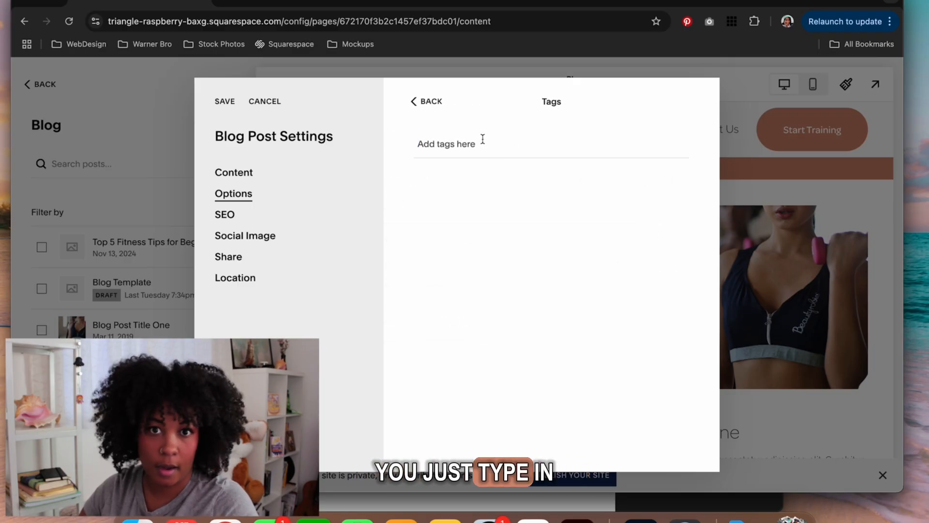
left_click(510, 501)
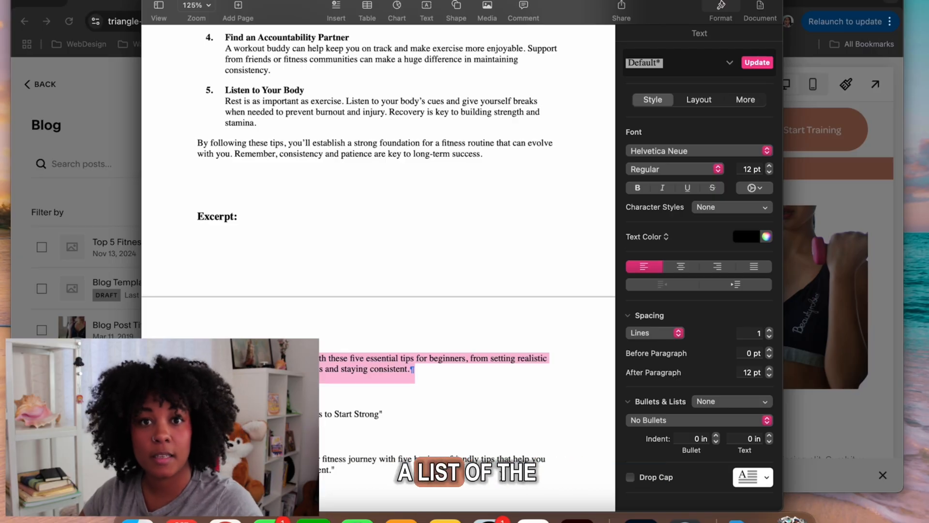
scroll(472, 463, "down", 8)
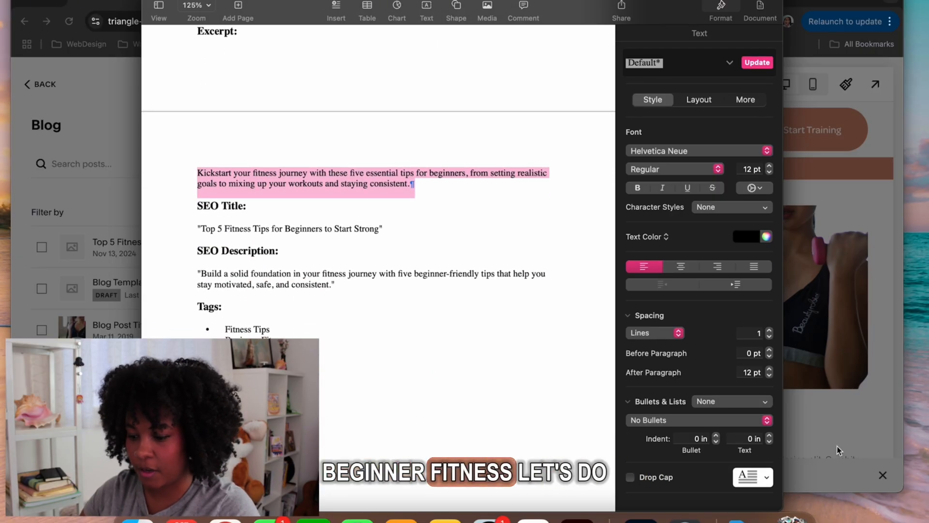
key("super+Tab")
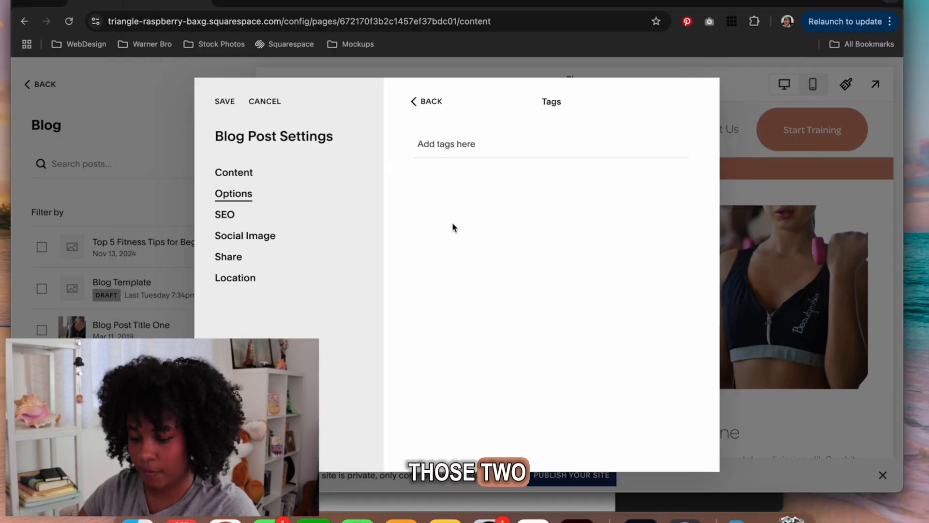
type("Fitness Tips")
key("Return")
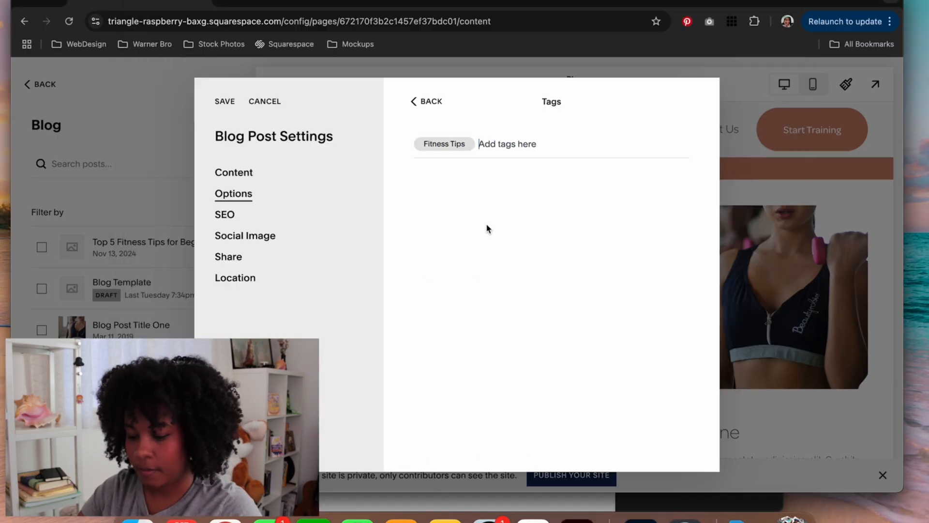
key("Return")
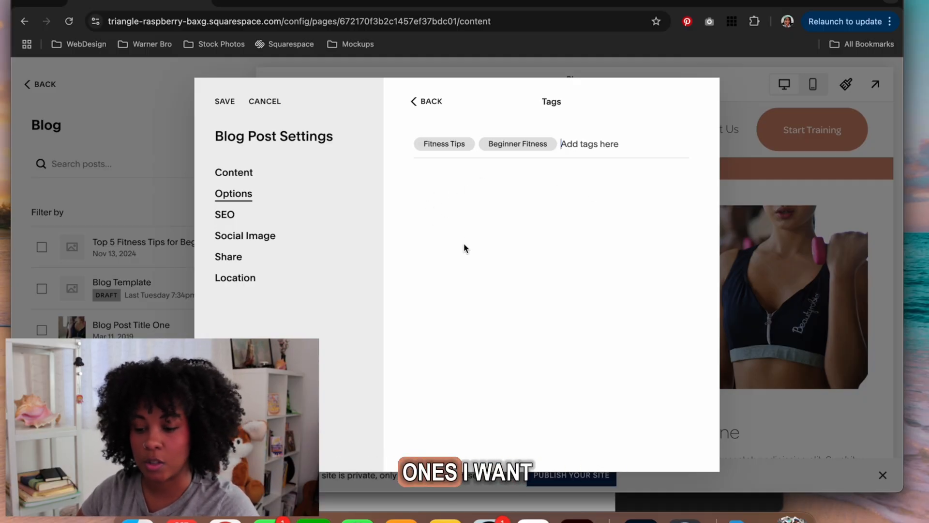
left_click(422, 103)
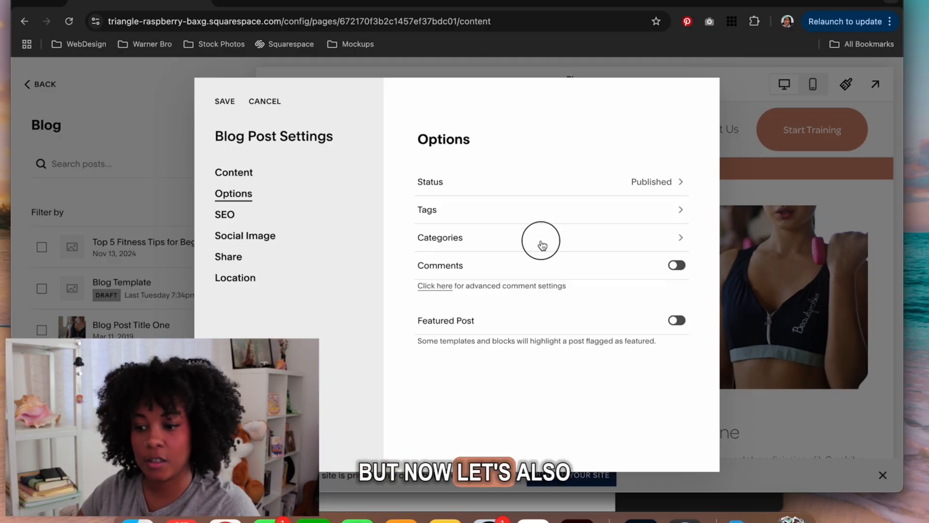
Step: Create a Fitness Basics category in the post's category options, consulting the draft document
left_click(542, 245)
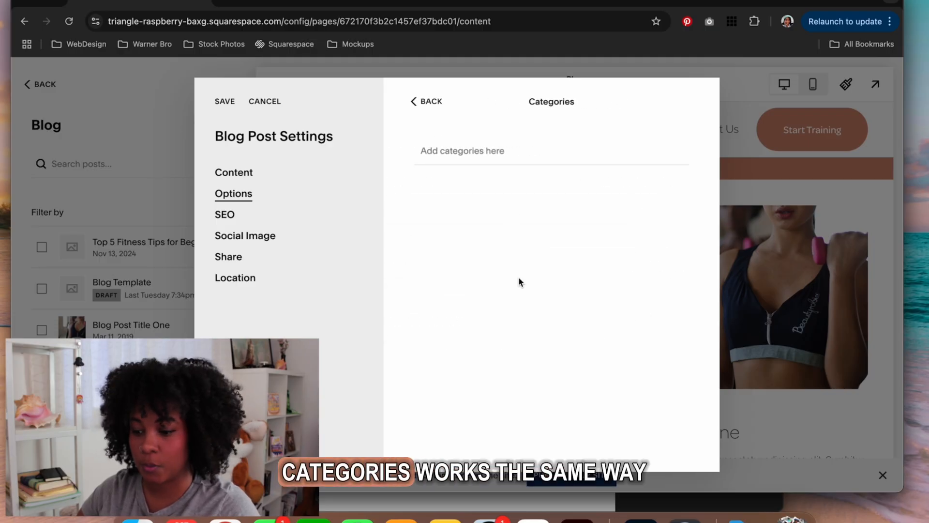
left_click(532, 518)
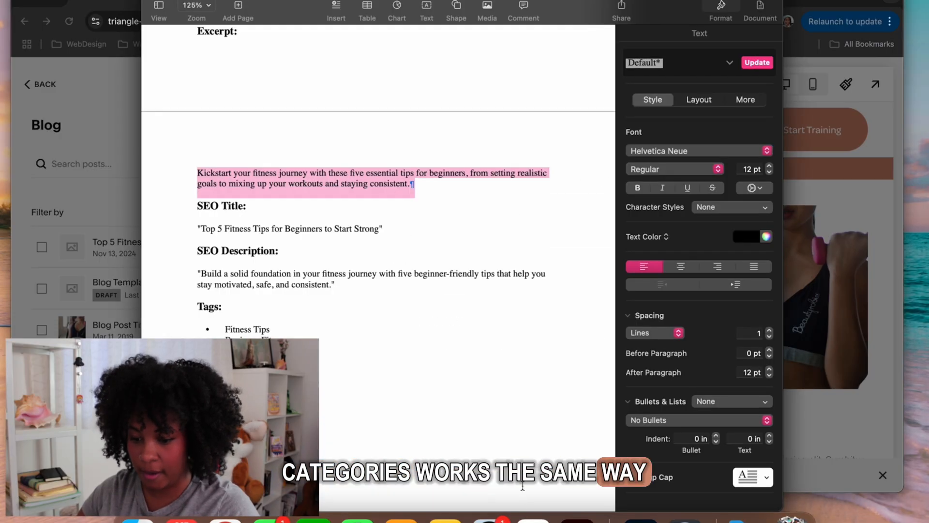
left_click(801, 461)
type("Fitness Basics")
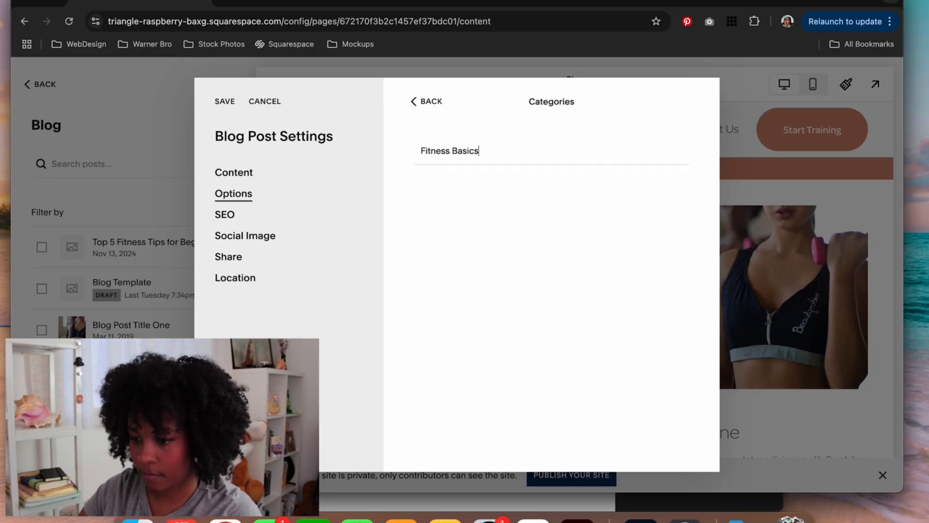
key("Return")
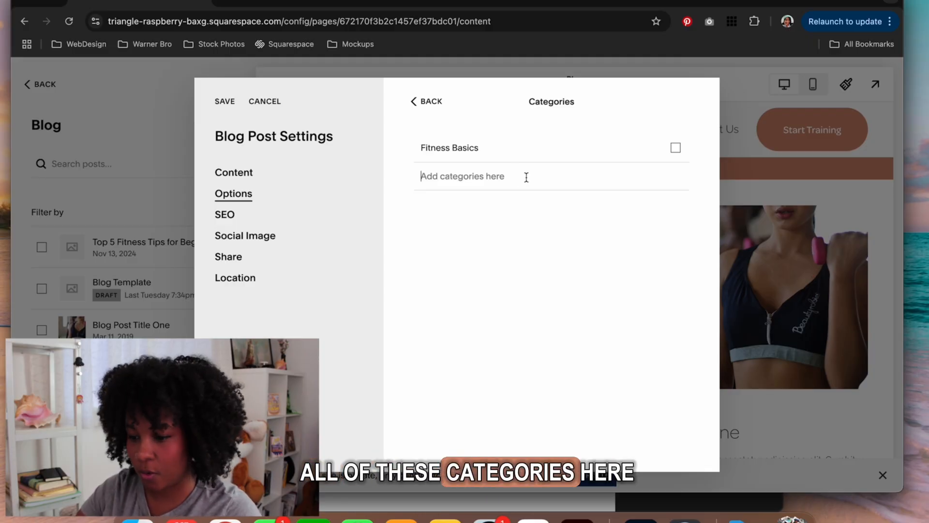
Step: Create a Beginner Tips category and assign both Fitness Basics and Beginner Tips to the post
type("Beginner Ti")
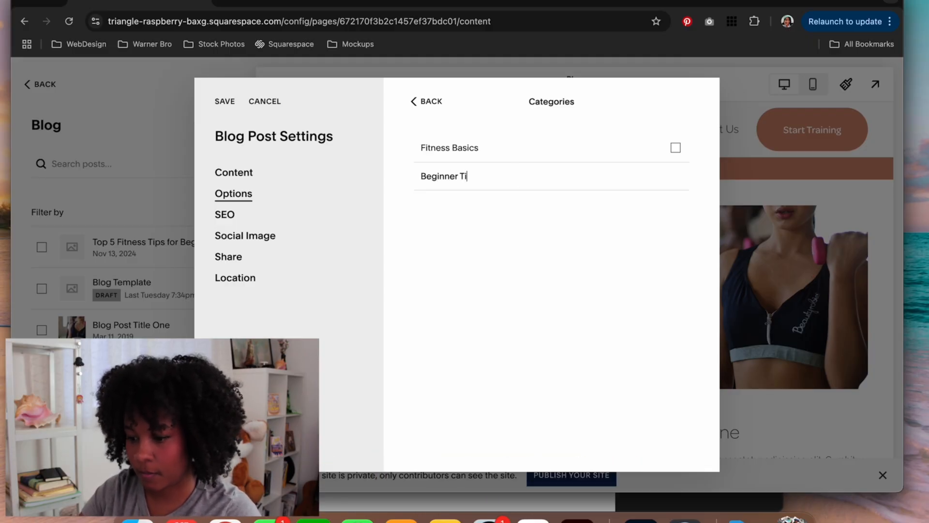
type("ps")
key("Return")
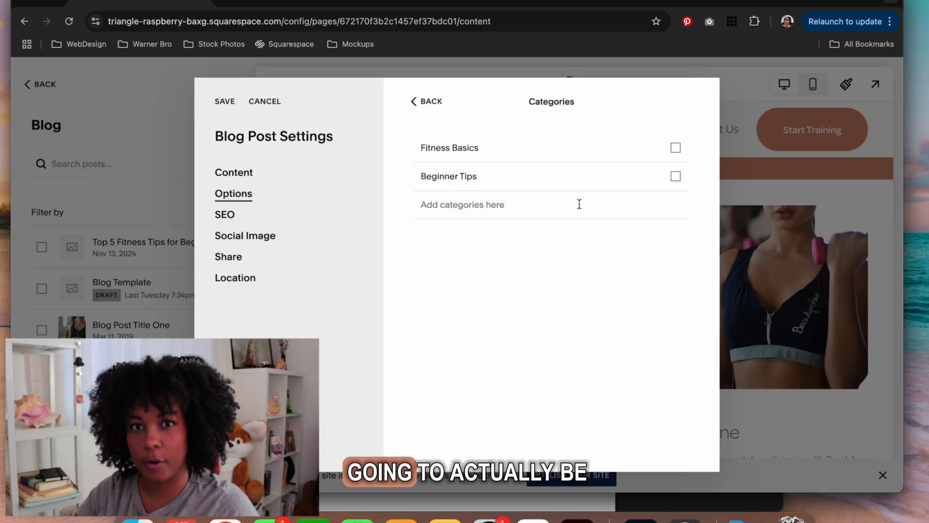
left_click(676, 148)
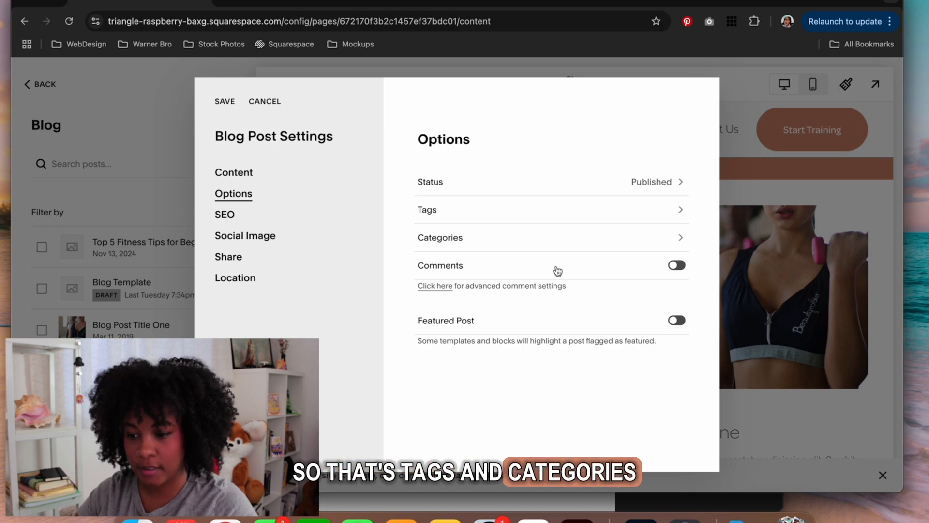
Step: Turn on comments for the post and check the scheduling choices for disabling them
left_click(678, 265)
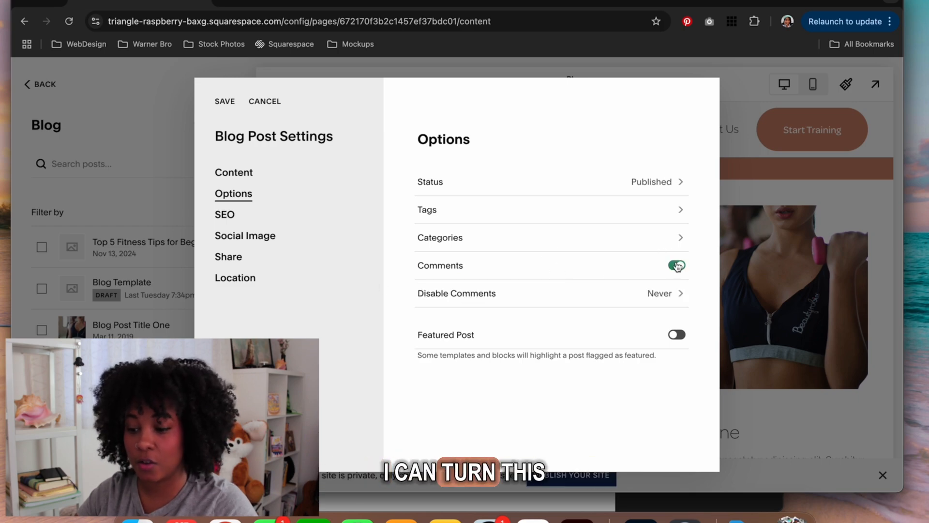
left_click(618, 296)
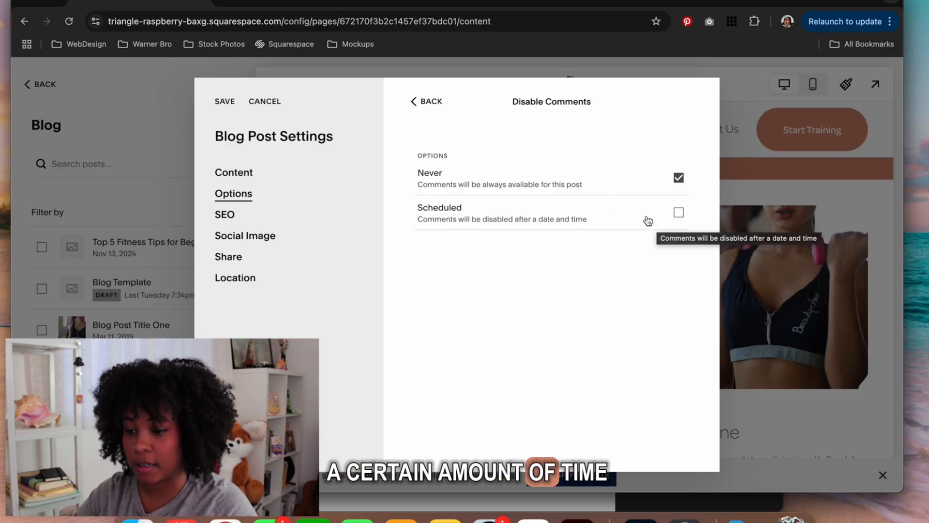
left_click(415, 105)
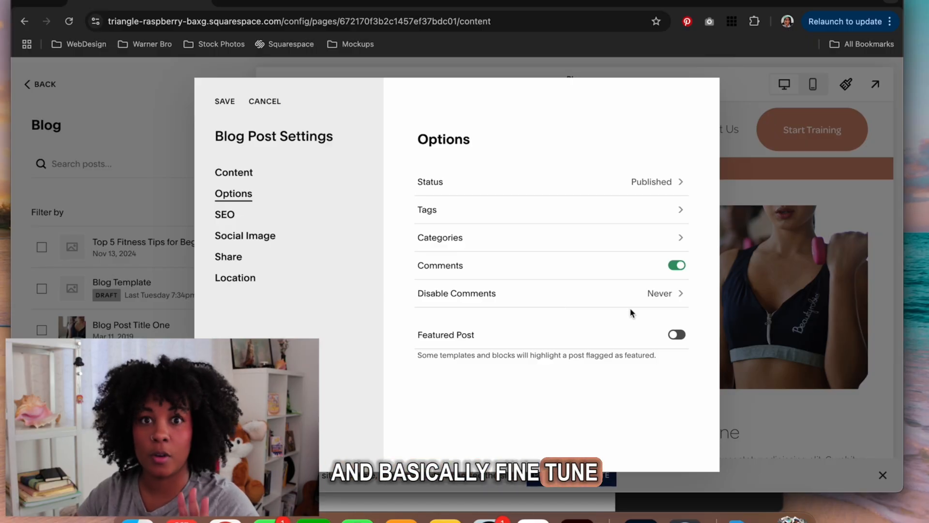
Step: Review the post's SEO title and description fields and upload Events.jpg as its alternate social sharing image
left_click(225, 215)
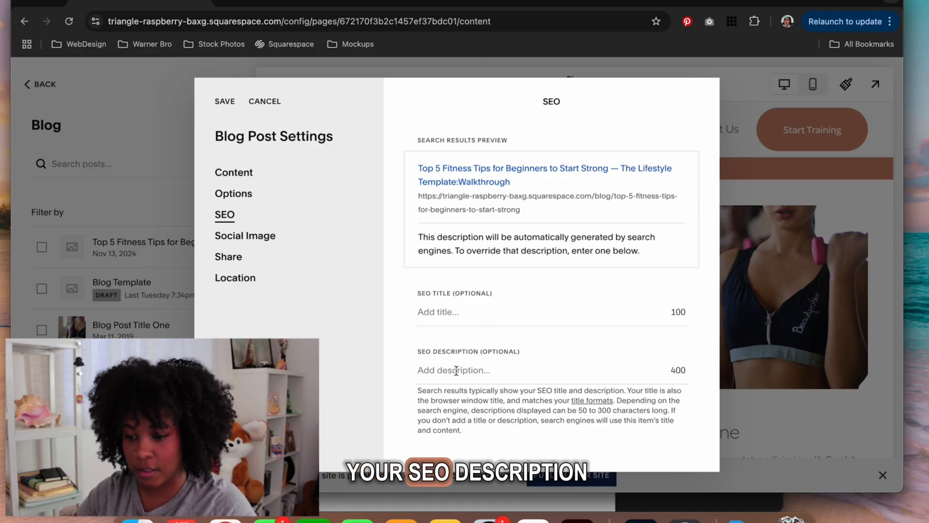
left_click(241, 237)
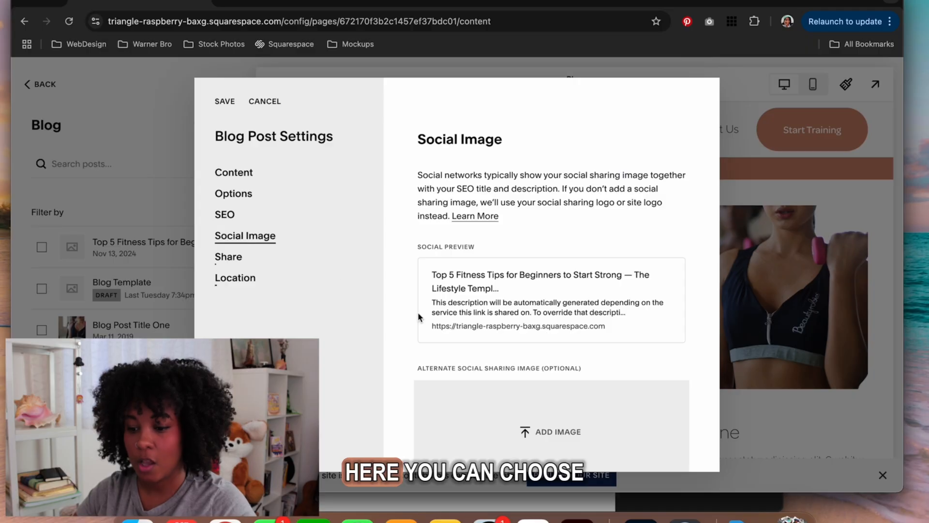
scroll(485, 315, "down", 3)
left_click(558, 366)
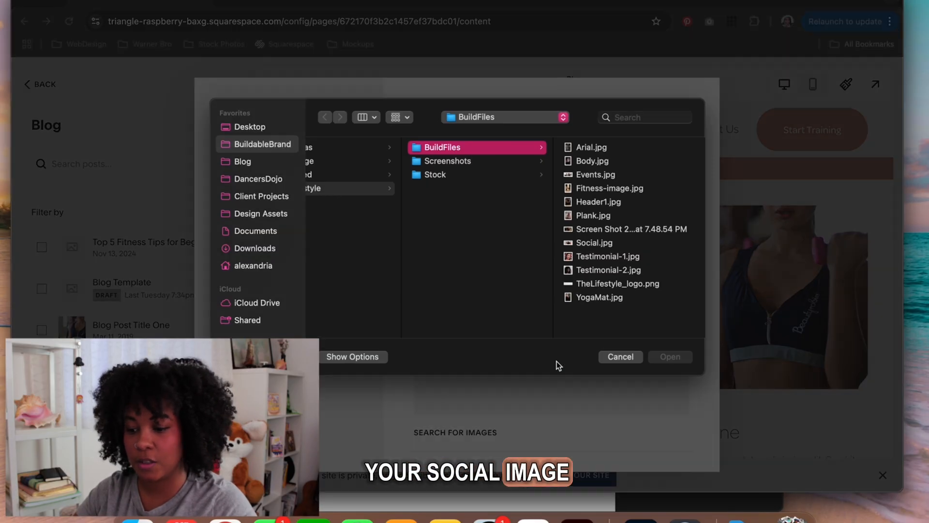
left_click(599, 176)
left_click(671, 357)
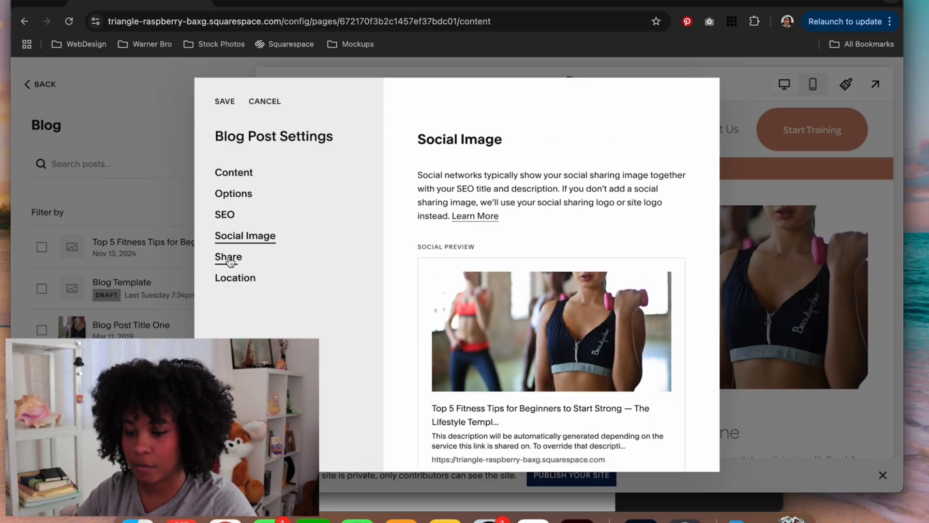
Step: Review the post's share and location settings and save the blog post settings
left_click(229, 258)
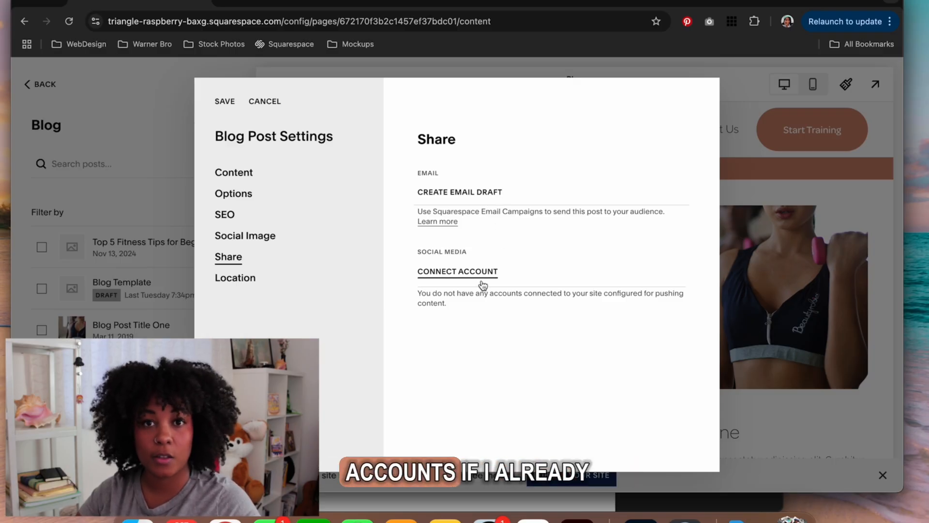
left_click(224, 290)
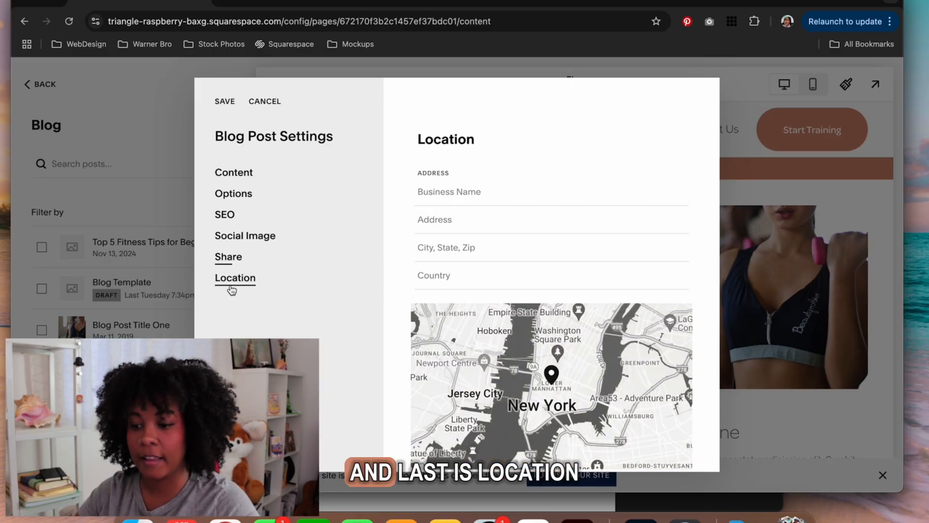
scroll(544, 342, "down", 5)
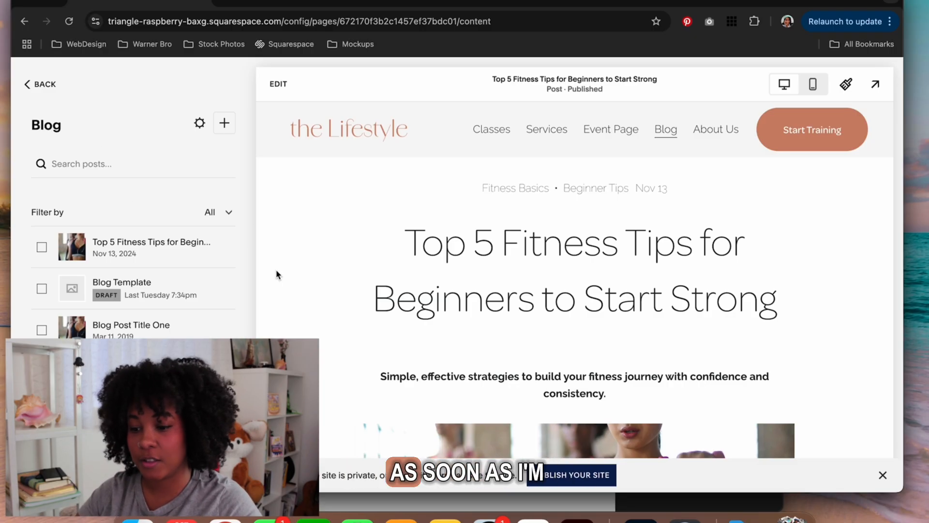
Step: Return to the blog overview and check how the fitness tips post is listed with its image, categories and excerpt
left_click(29, 84)
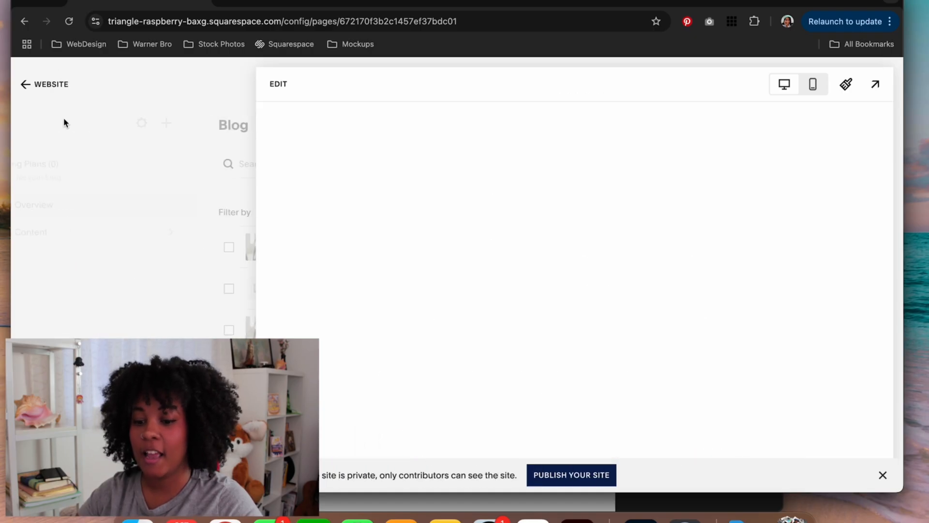
scroll(486, 297, "down", 5)
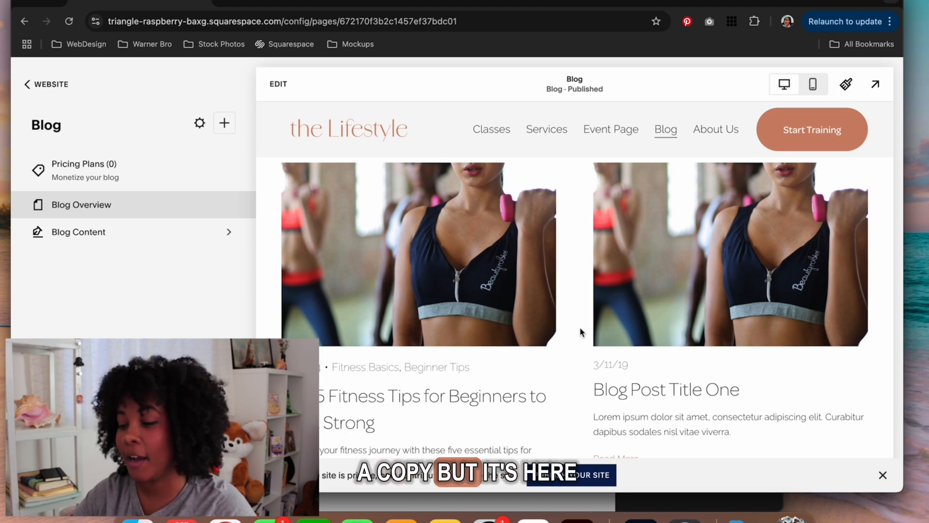
scroll(576, 357, "down", 3)
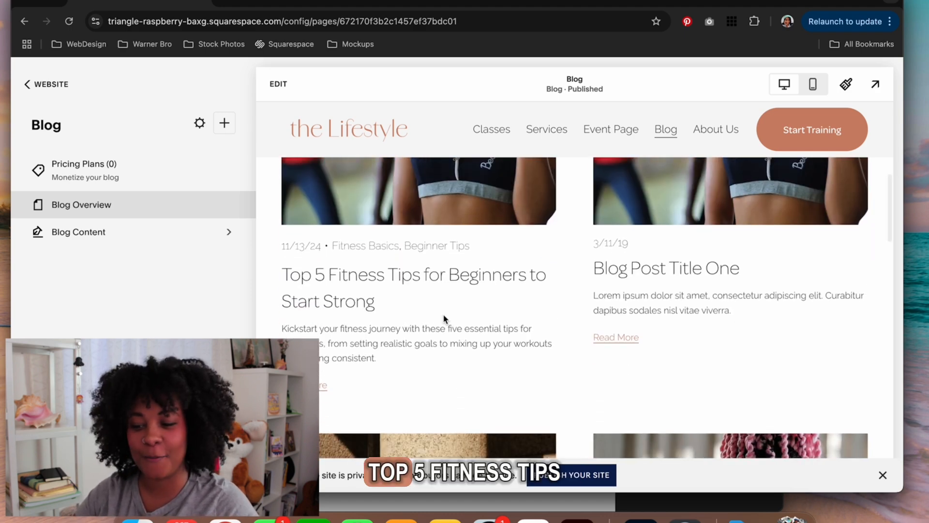